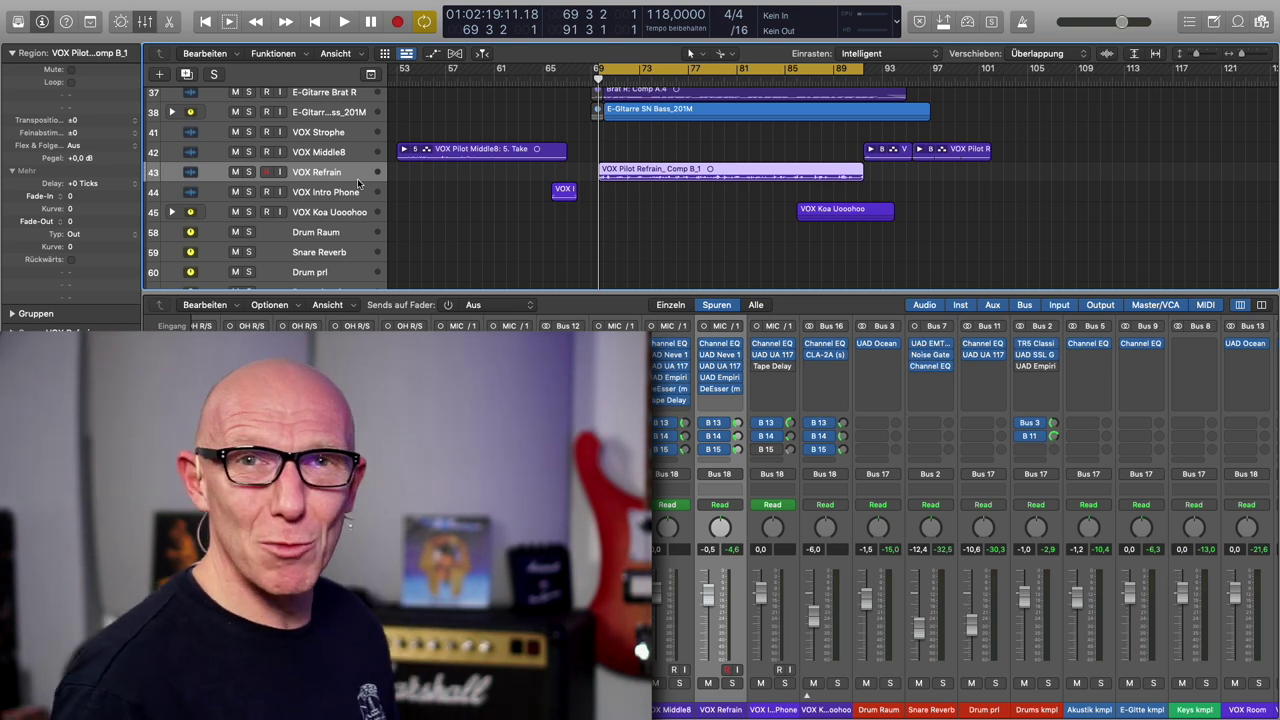
Step: Play the refrain section of the mix as a listening reference and stop playback
key("space")
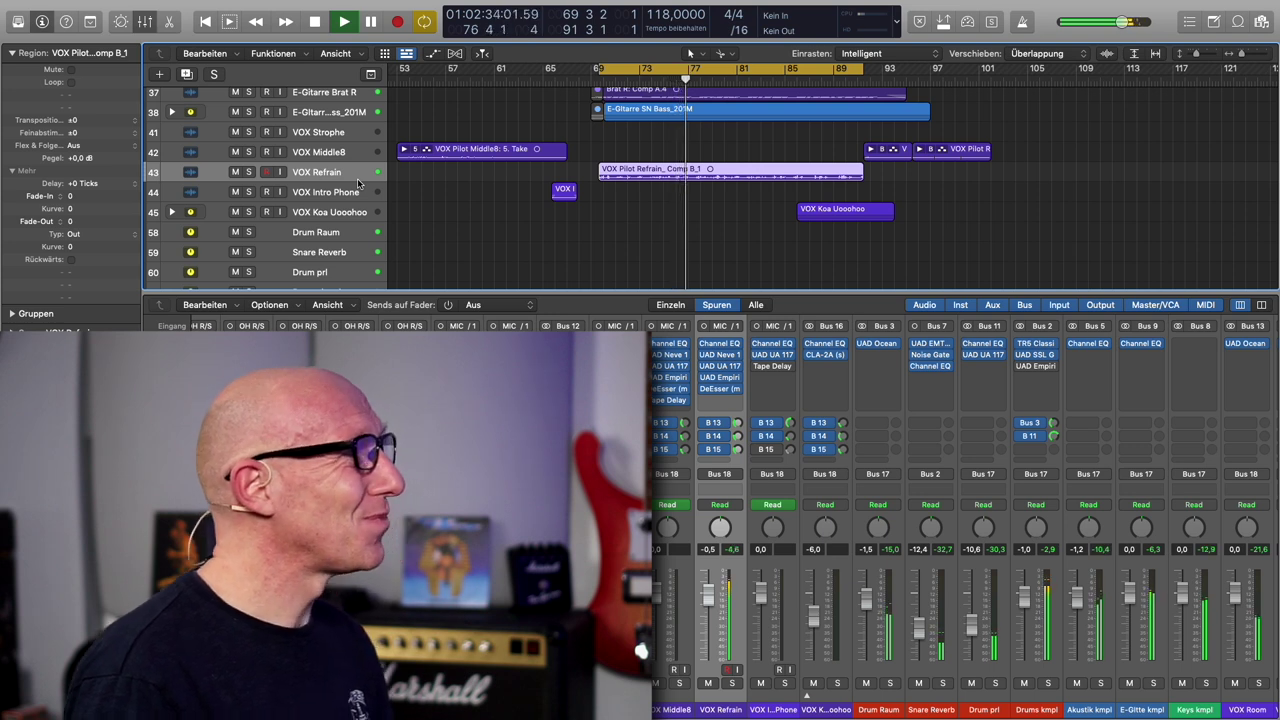
key("space")
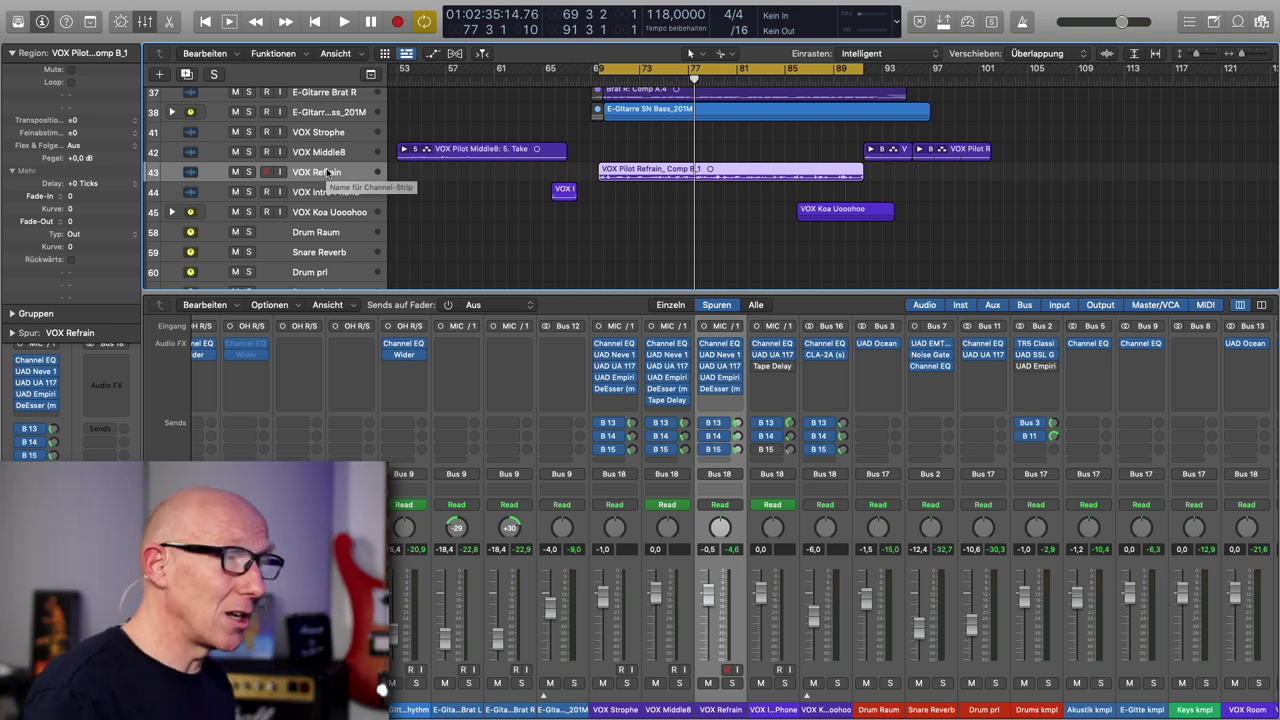
Step: Create one audio track below VOX Refrain, name it "VOX doppel breiter", and copy the VOX Refrain region onto it
left_click(159, 74)
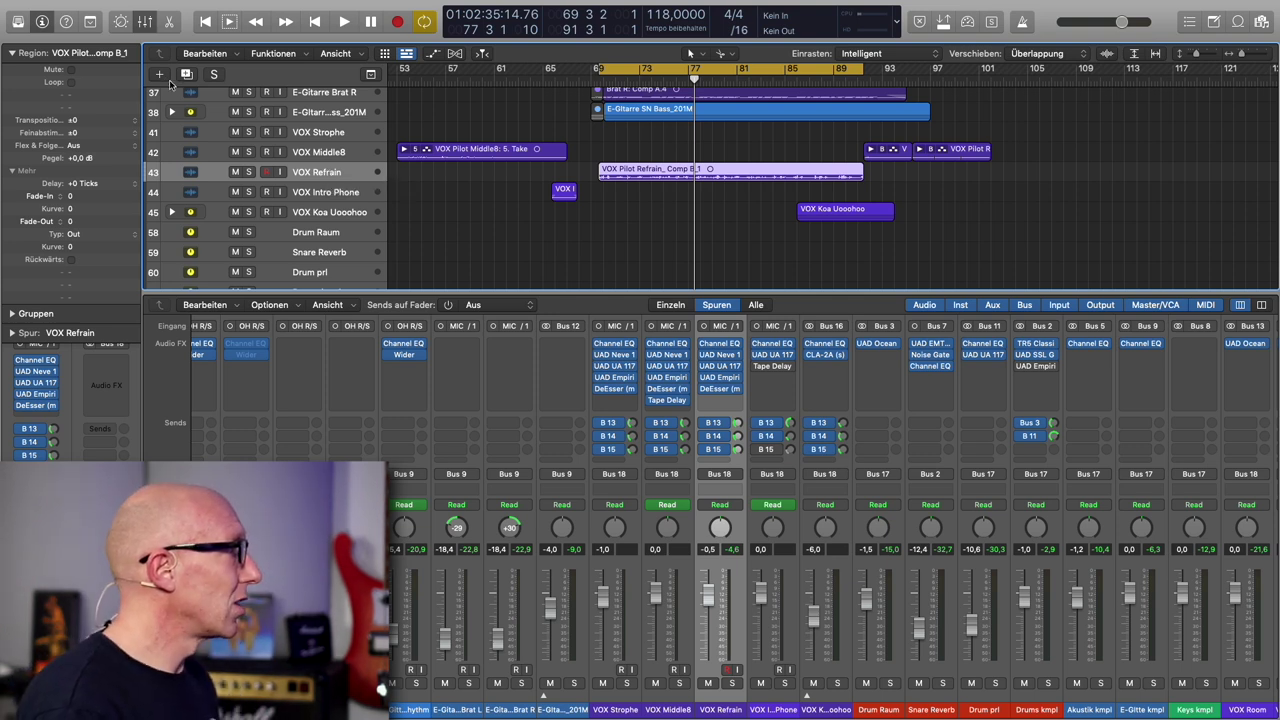
left_click(845, 242)
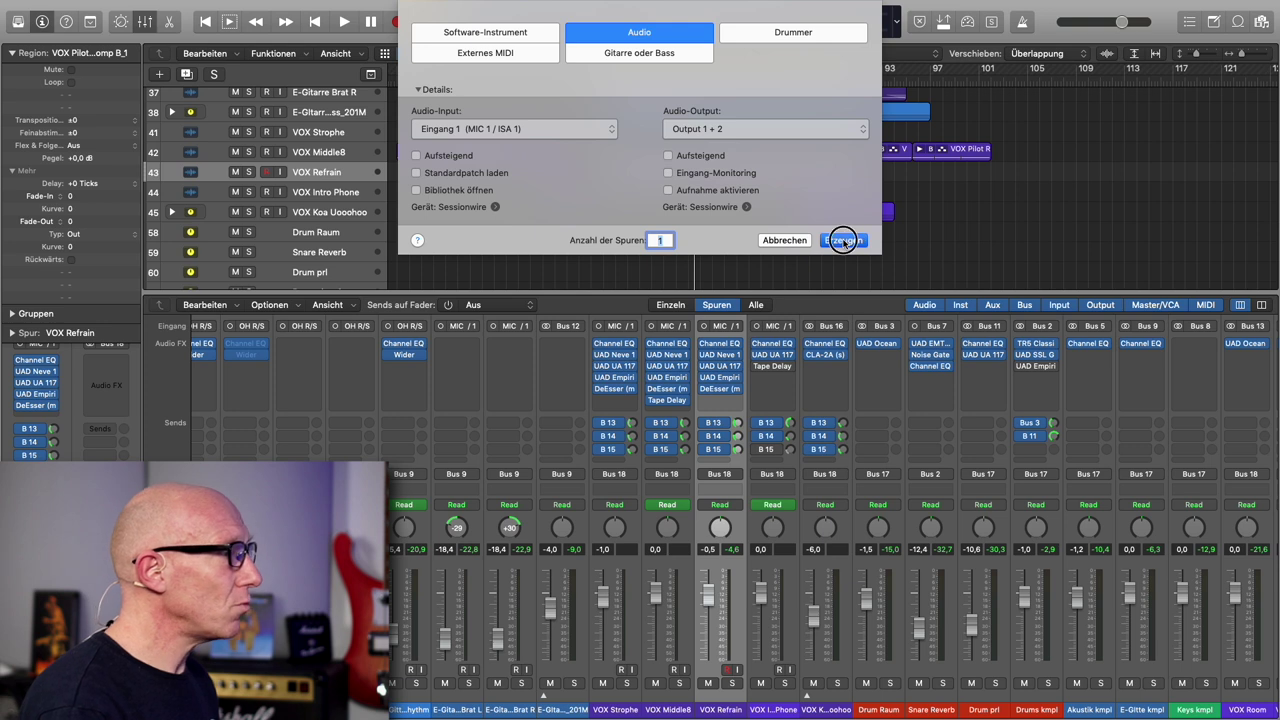
double_click(318, 193)
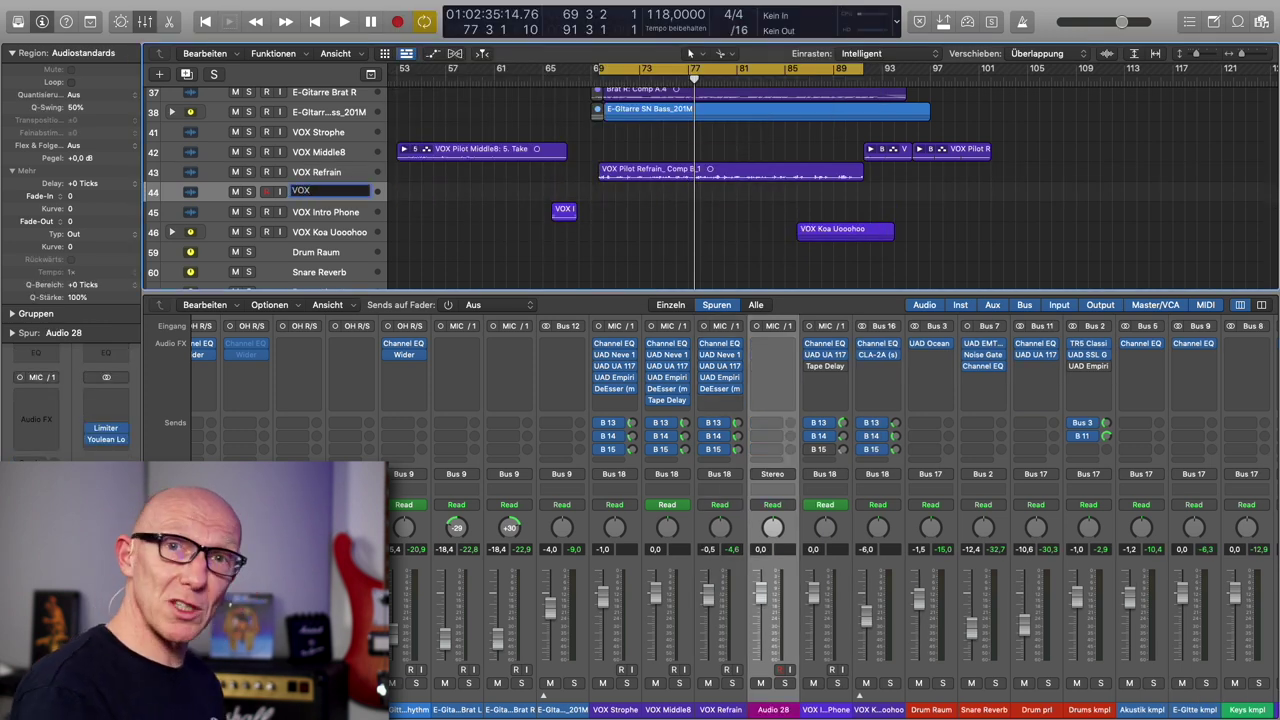
type("VOX d")
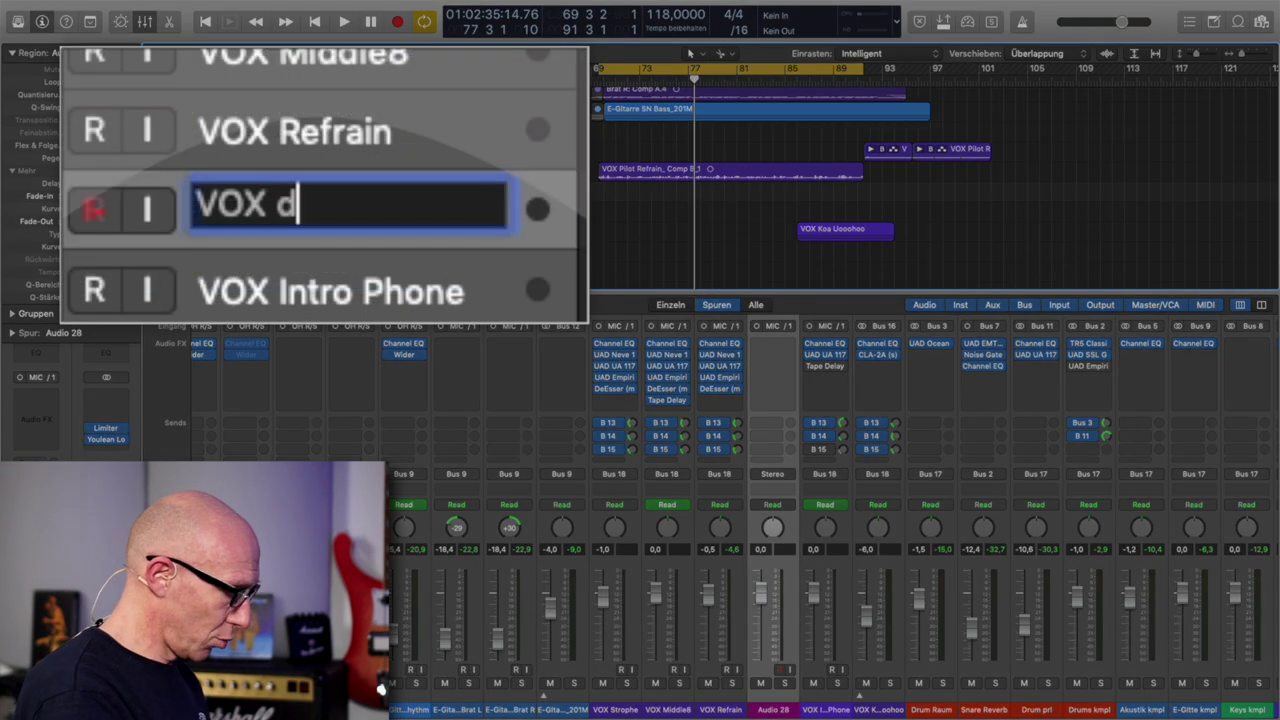
type("oppel breiter")
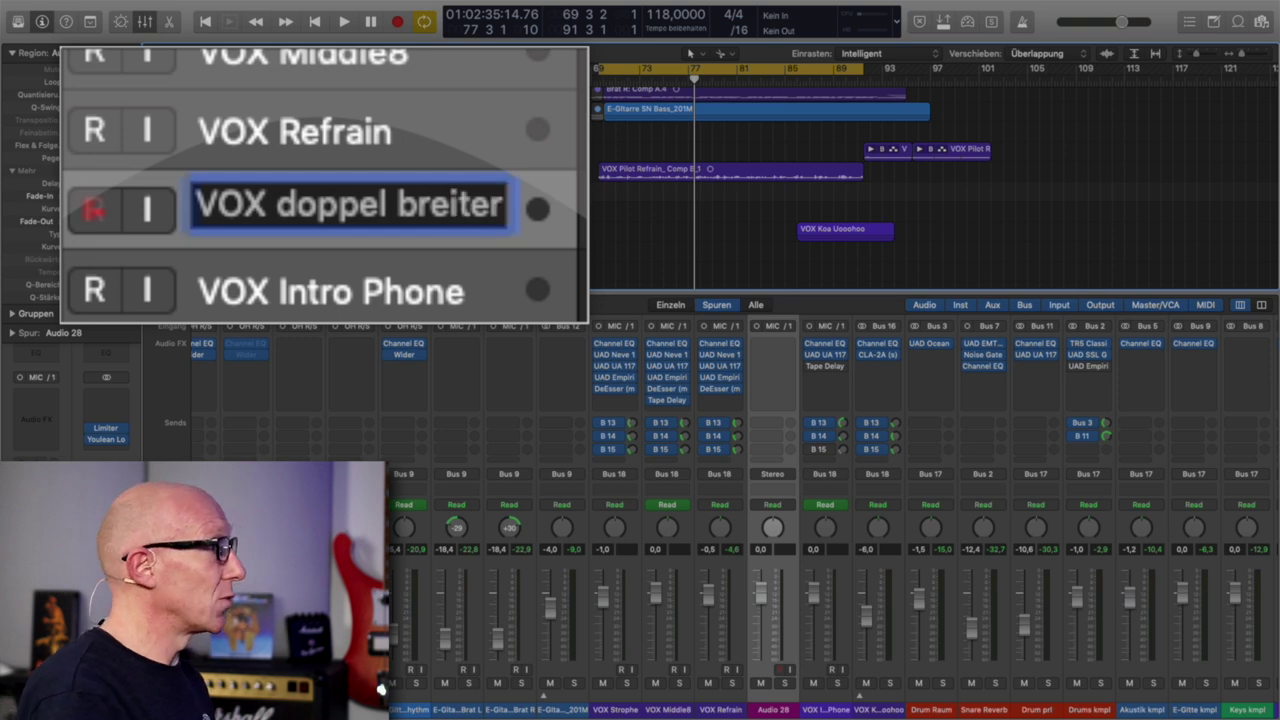
key("Return")
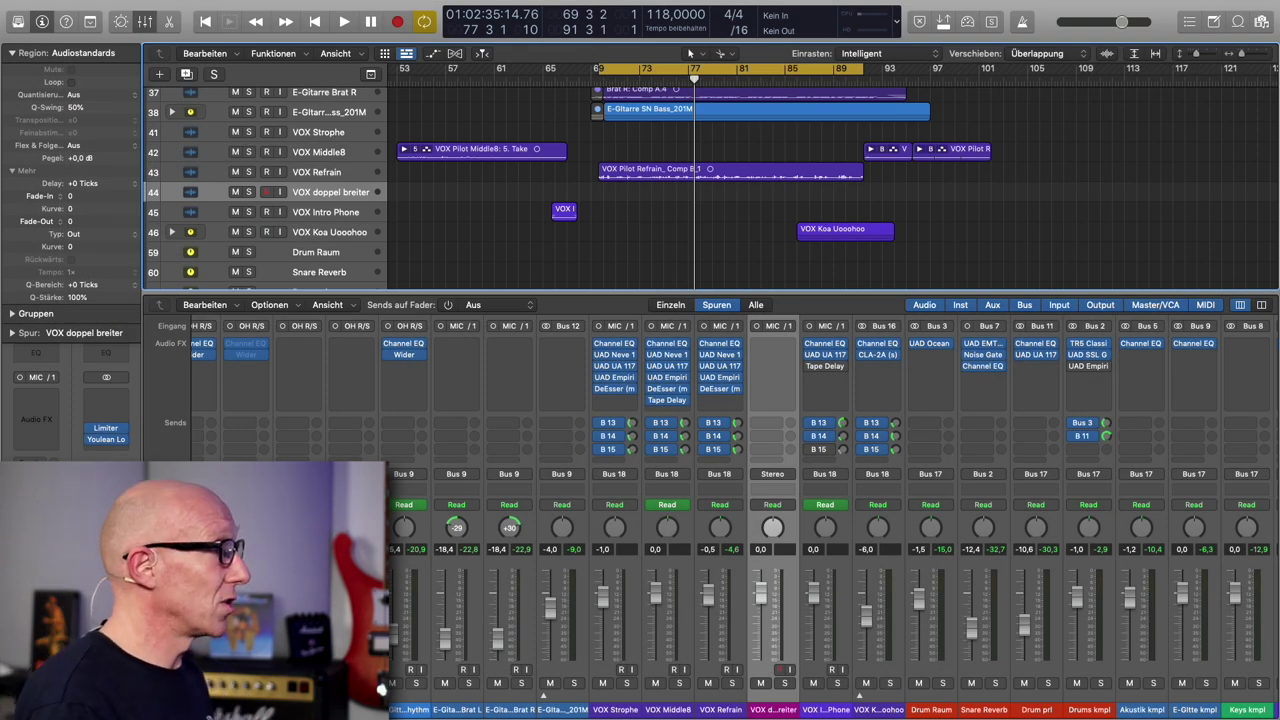
left_click_drag(640, 176, 640, 191)
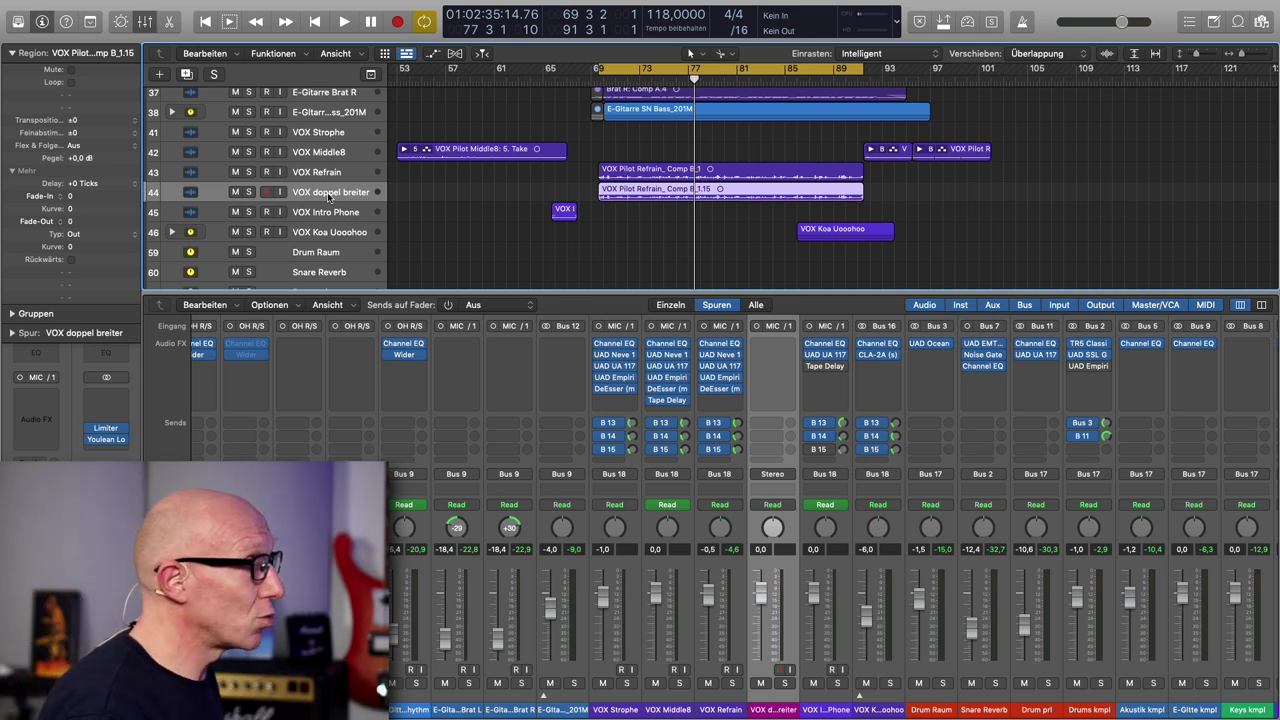
Step: Insert the Wider plug-in as Mono->Stereo on the VOX doppel breiter channel and move its window clear of the channel strip
left_click(779, 376)
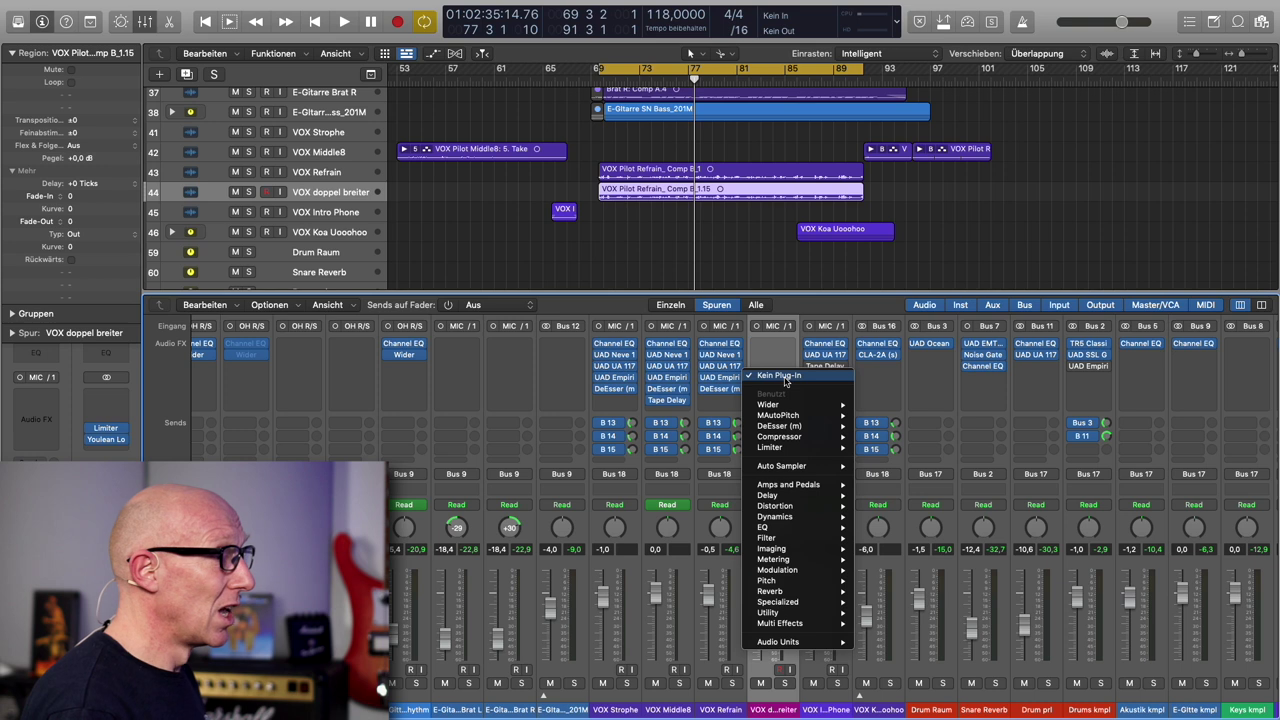
mouse_move(786, 404)
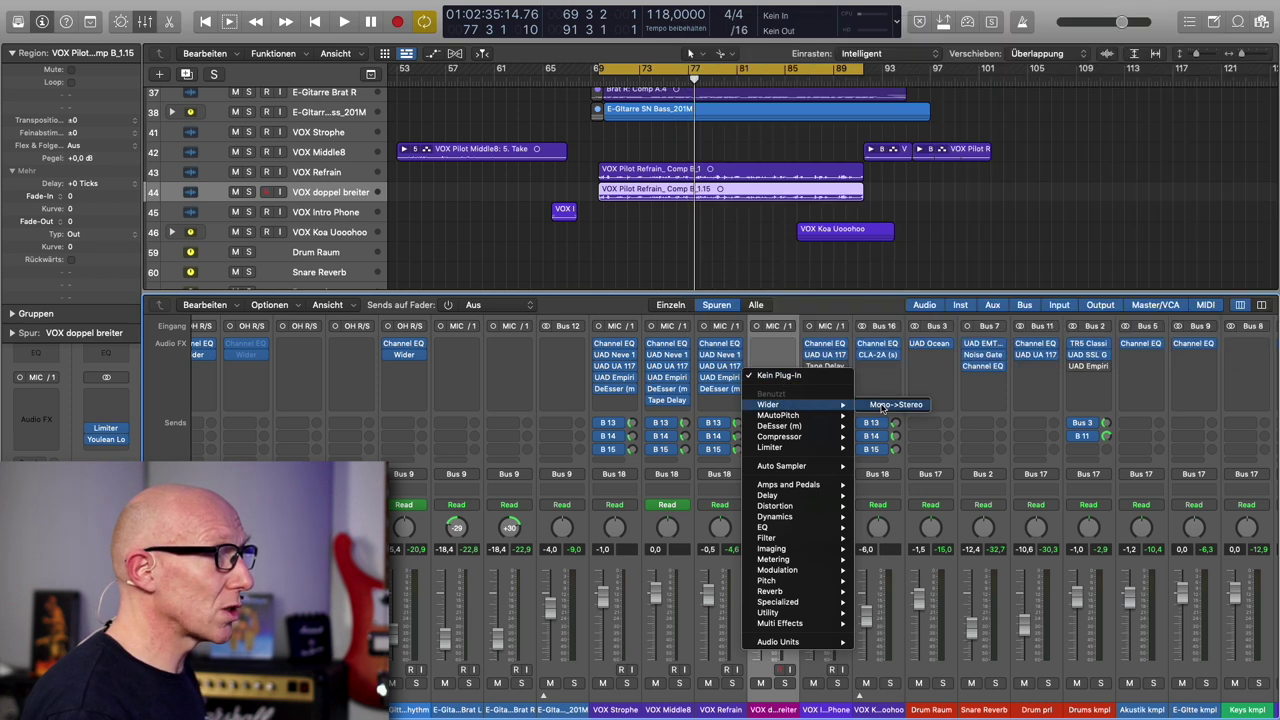
left_click(881, 404)
left_click_drag(677, 179, 867, 178)
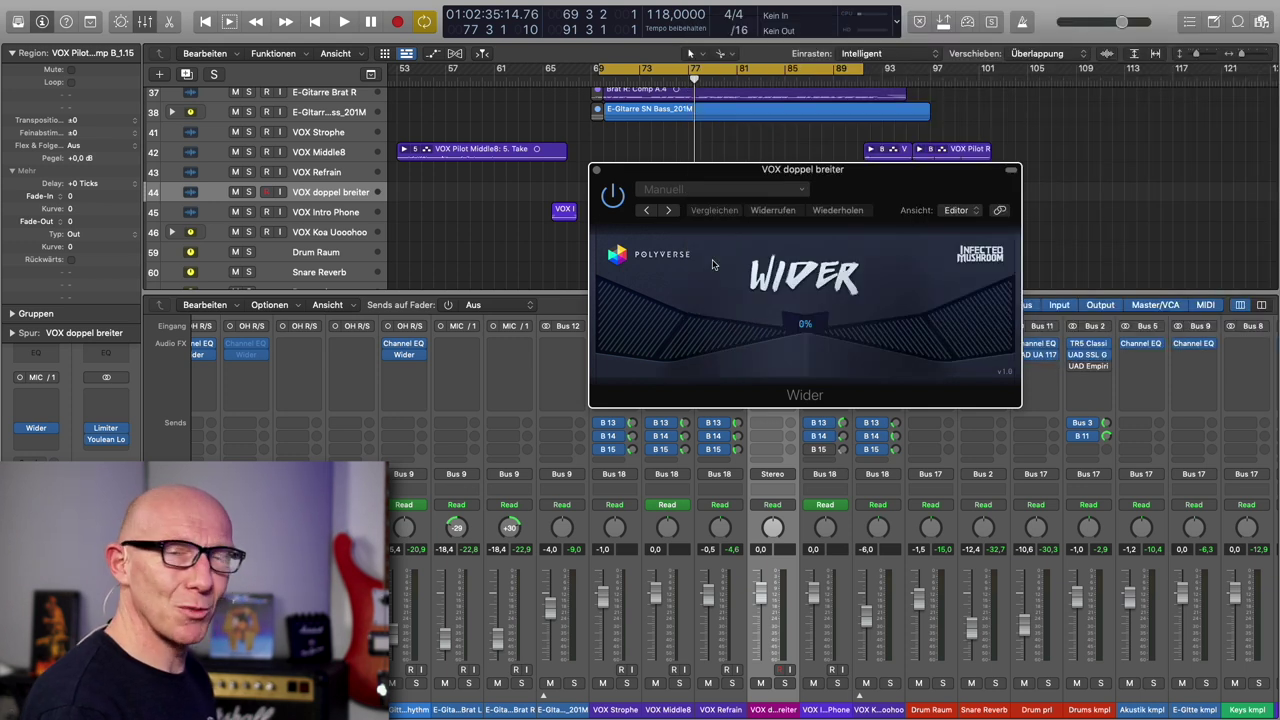
left_click_drag(840, 176, 983, 118)
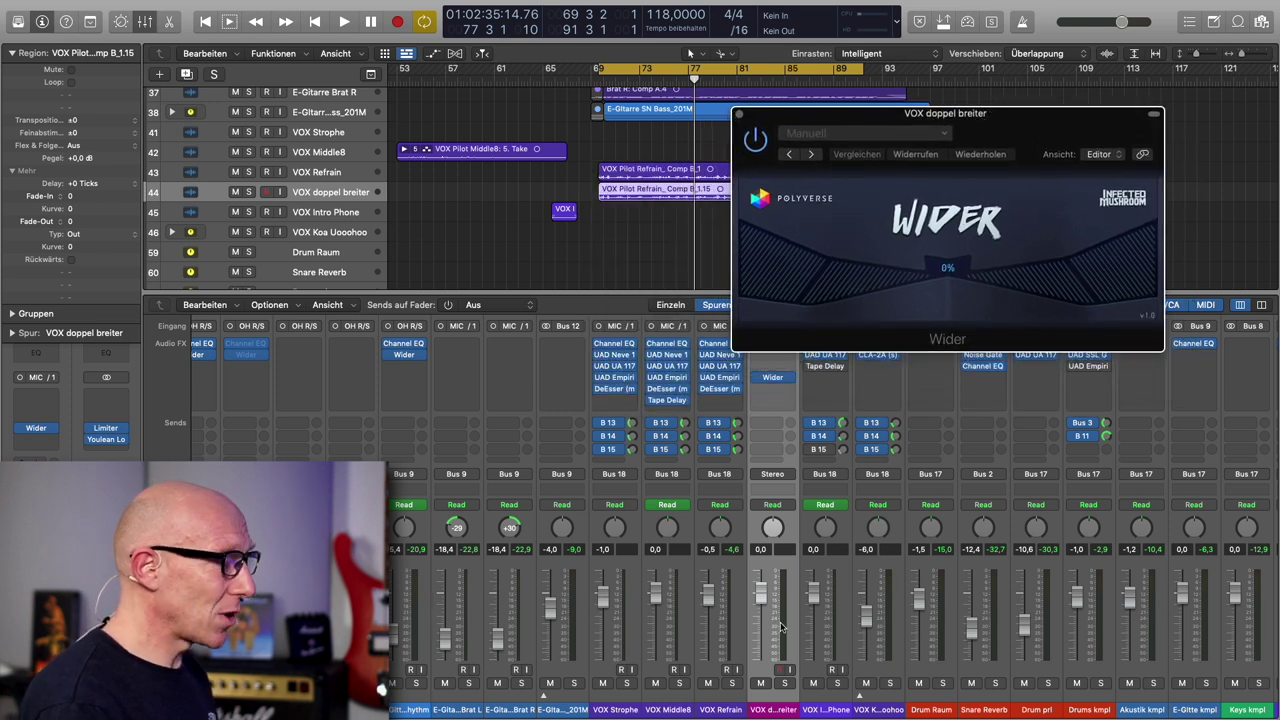
Step: Solo VOX doppel breiter, set Wider to 100% during playback, and compare the sound with the plug-in bypassed and active
left_click(785, 684)
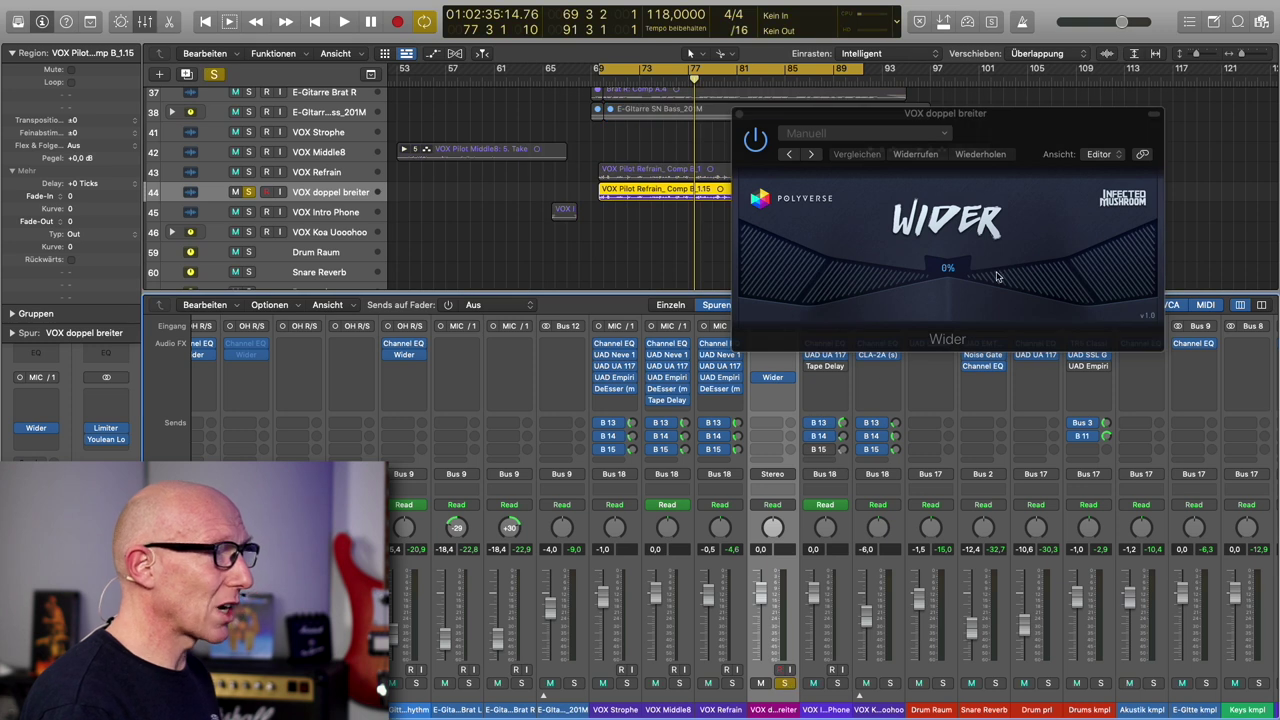
key("space")
left_click_drag(970, 281, 1080, 281)
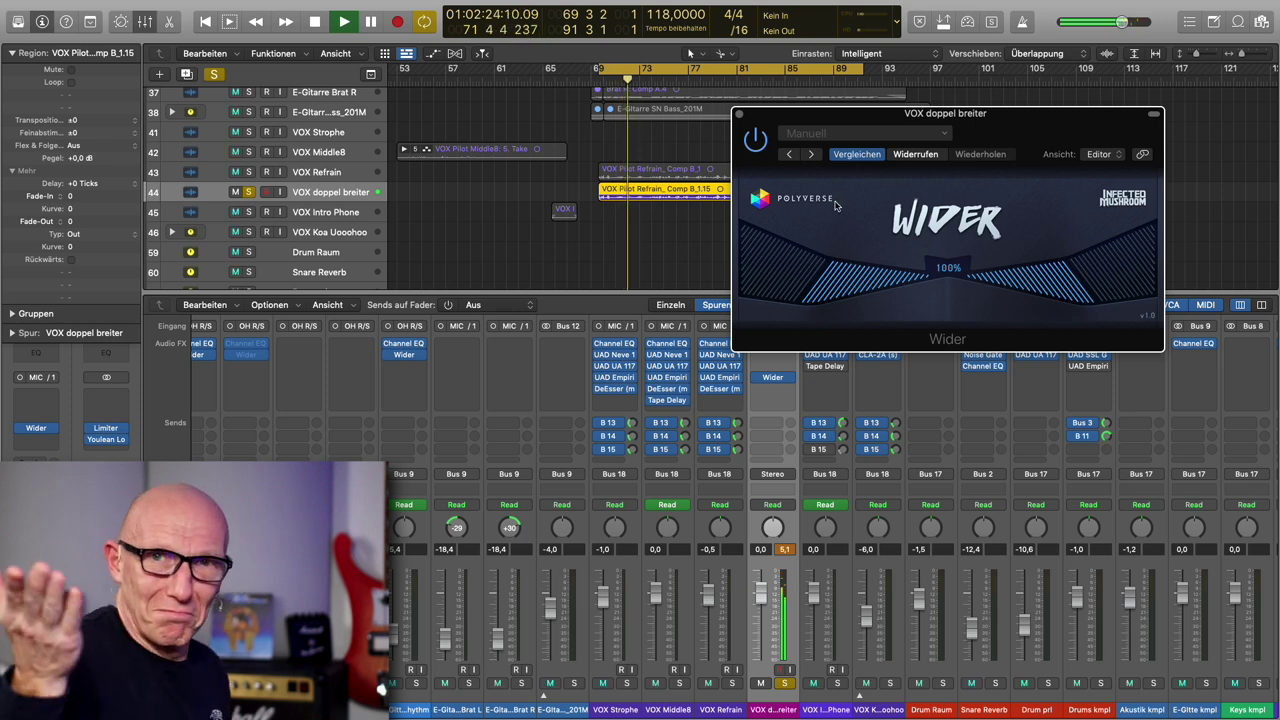
left_click(756, 141)
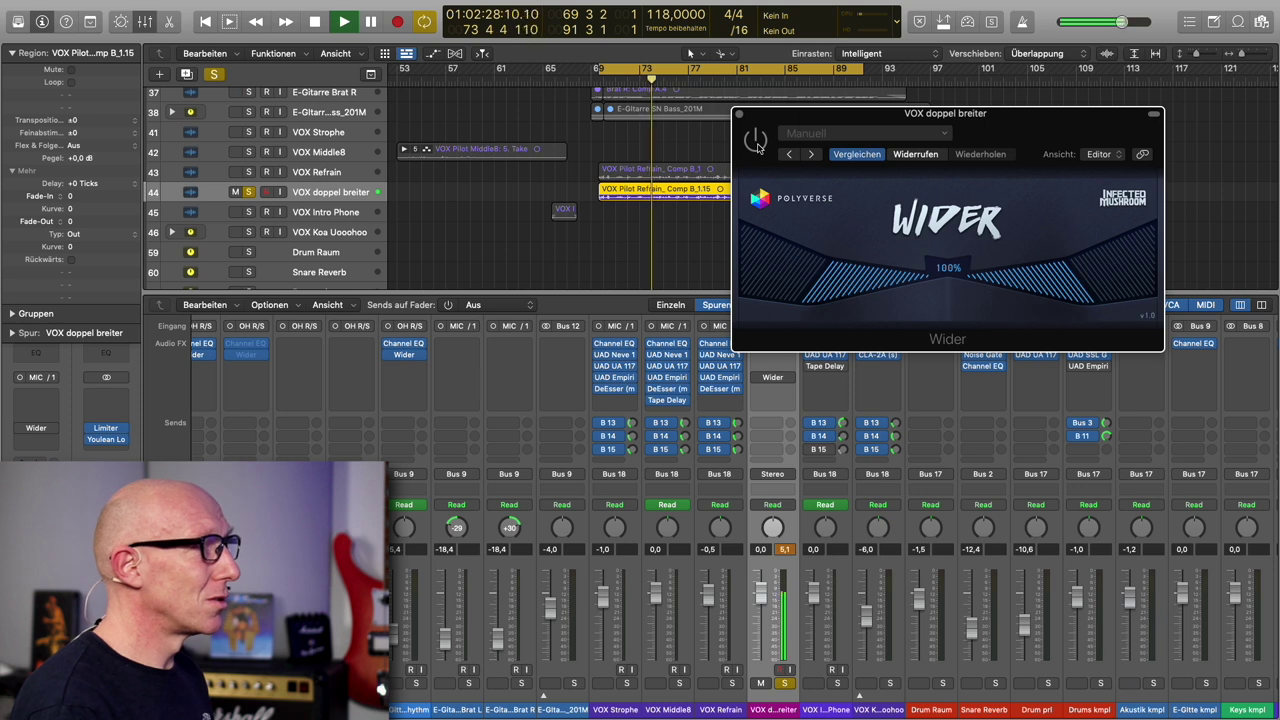
left_click(756, 141)
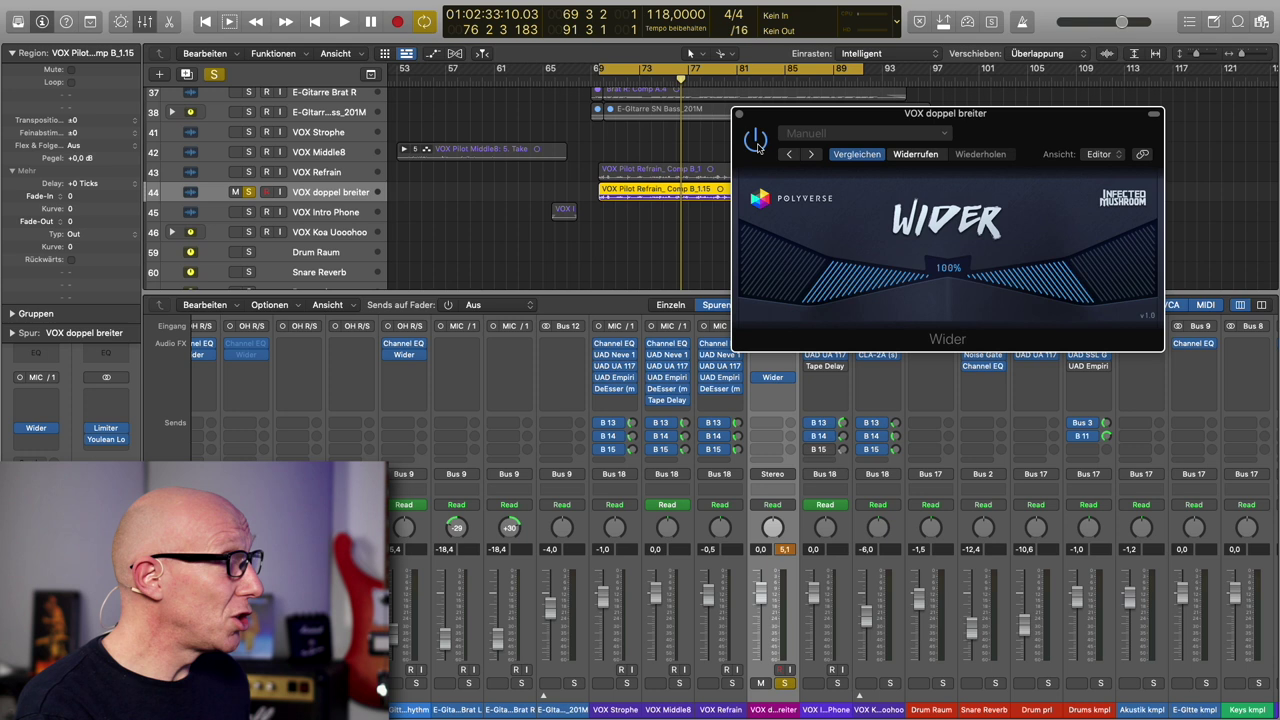
Step: Close Wider, unsolo VOX doppel breiter, and bring its fader up from -65.0 to about -8.2 dB while the mix plays
left_click(740, 115)
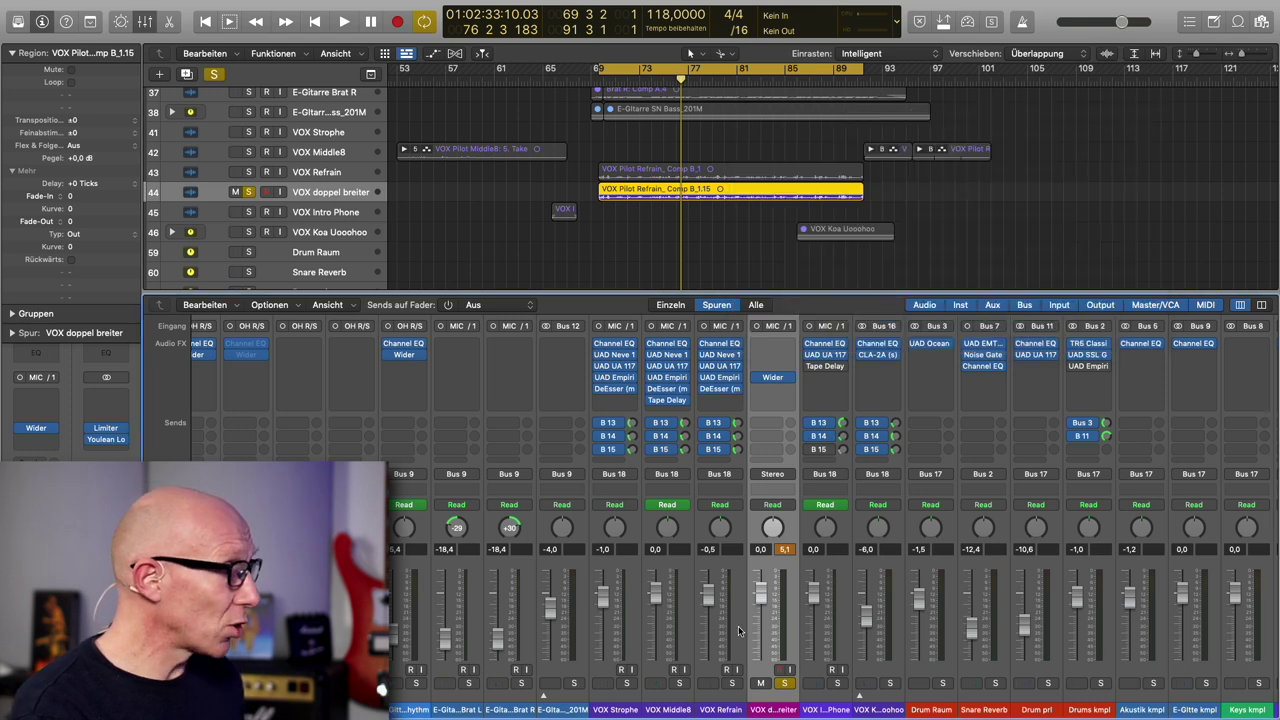
left_click(785, 684)
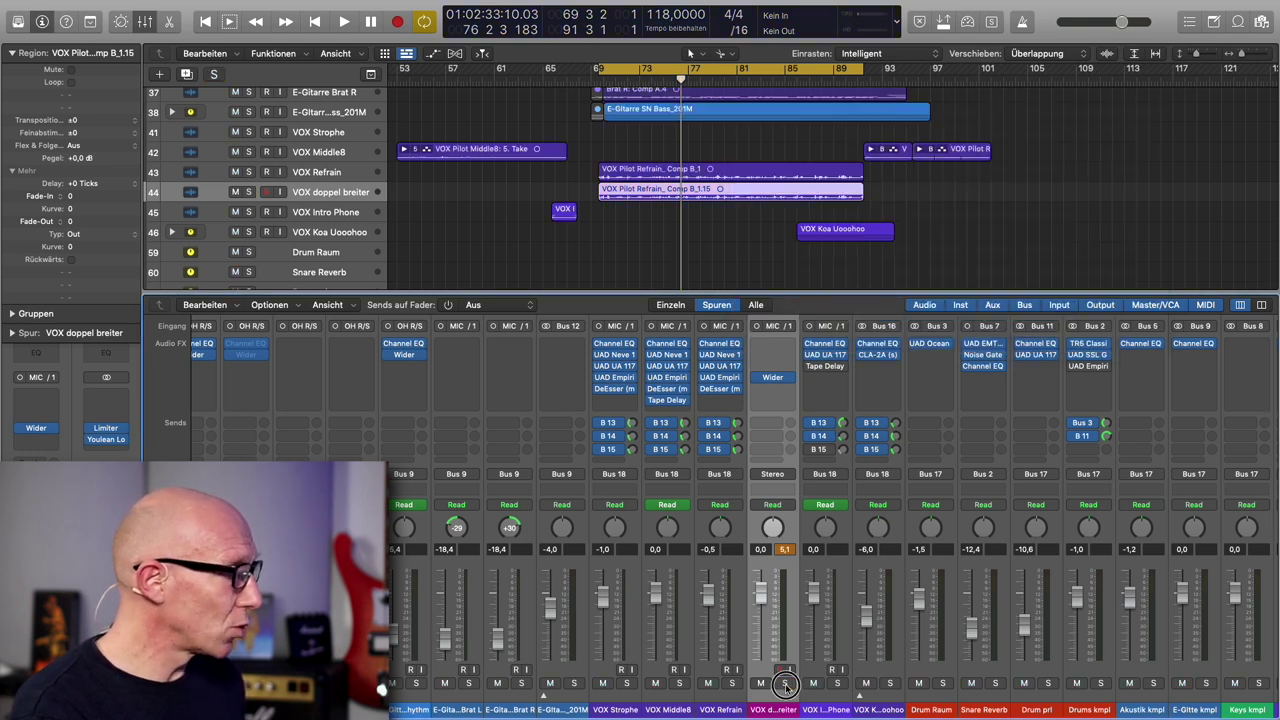
left_click_drag(766, 598, 760, 658)
key("space")
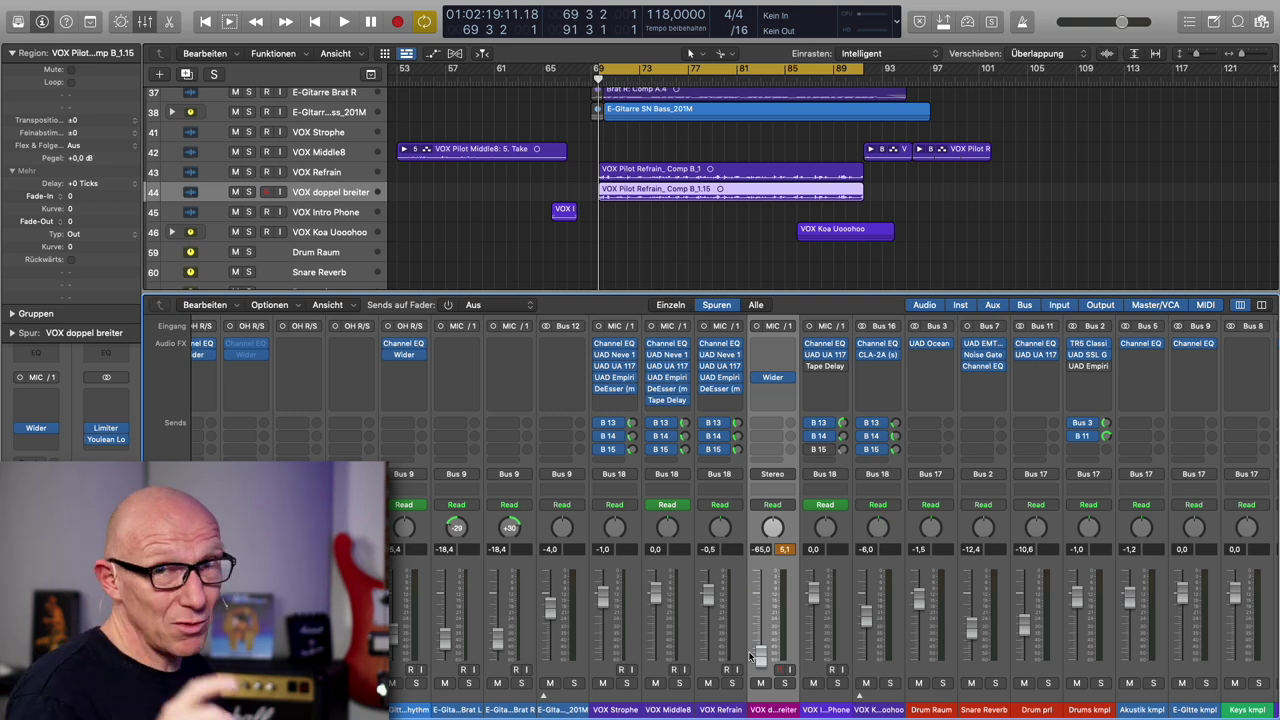
key("space")
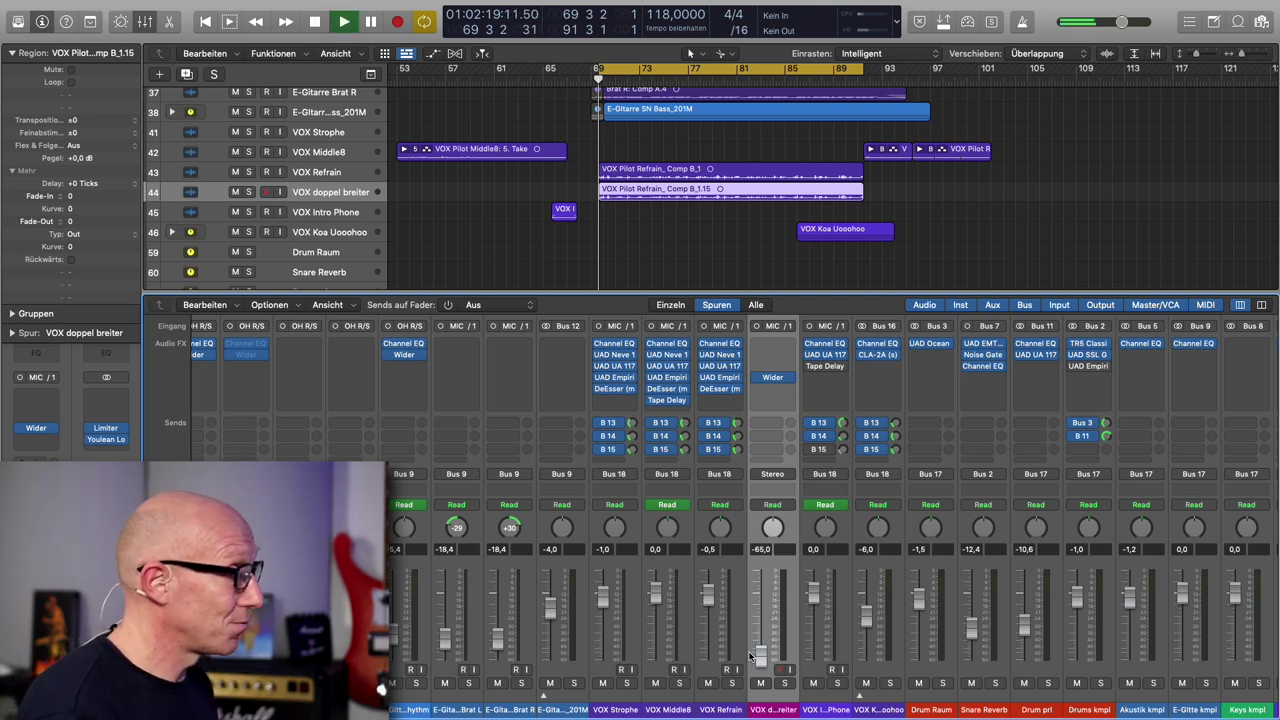
left_click_drag(760, 655, 760, 590)
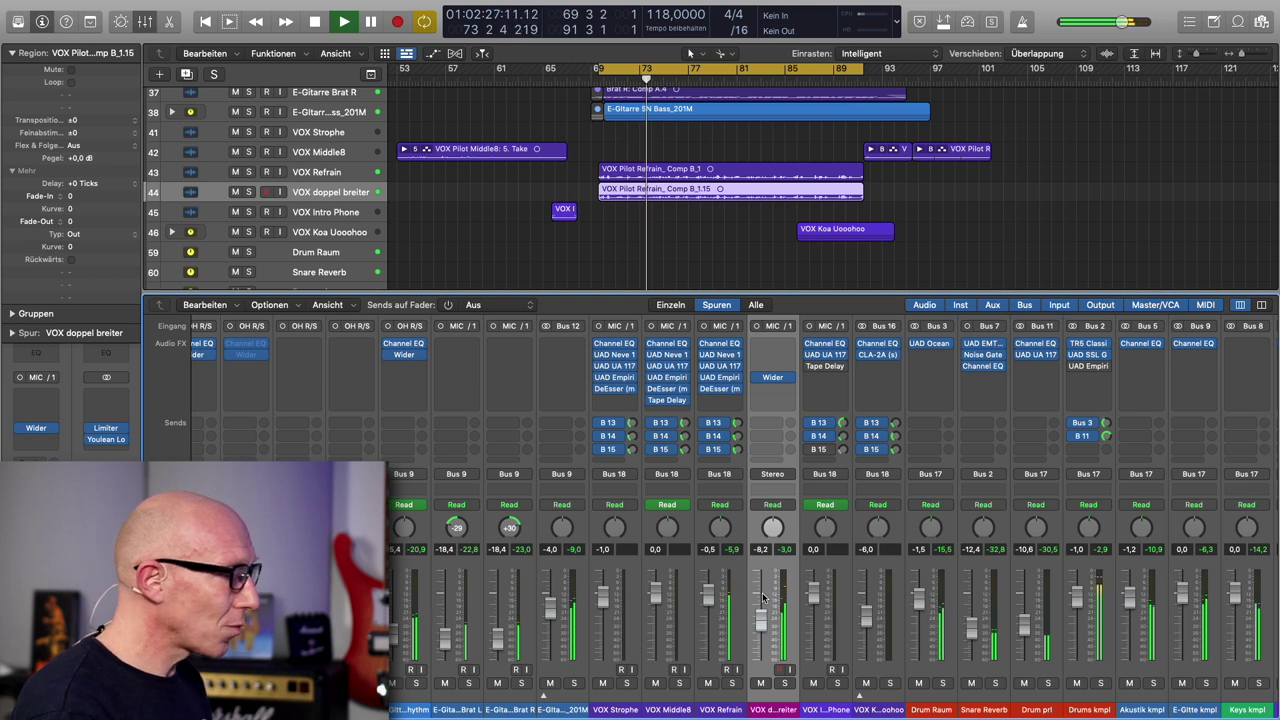
Step: Compare the playing mix with VOX doppel breiter muted and unmuted, and stop playback
left_click(761, 683)
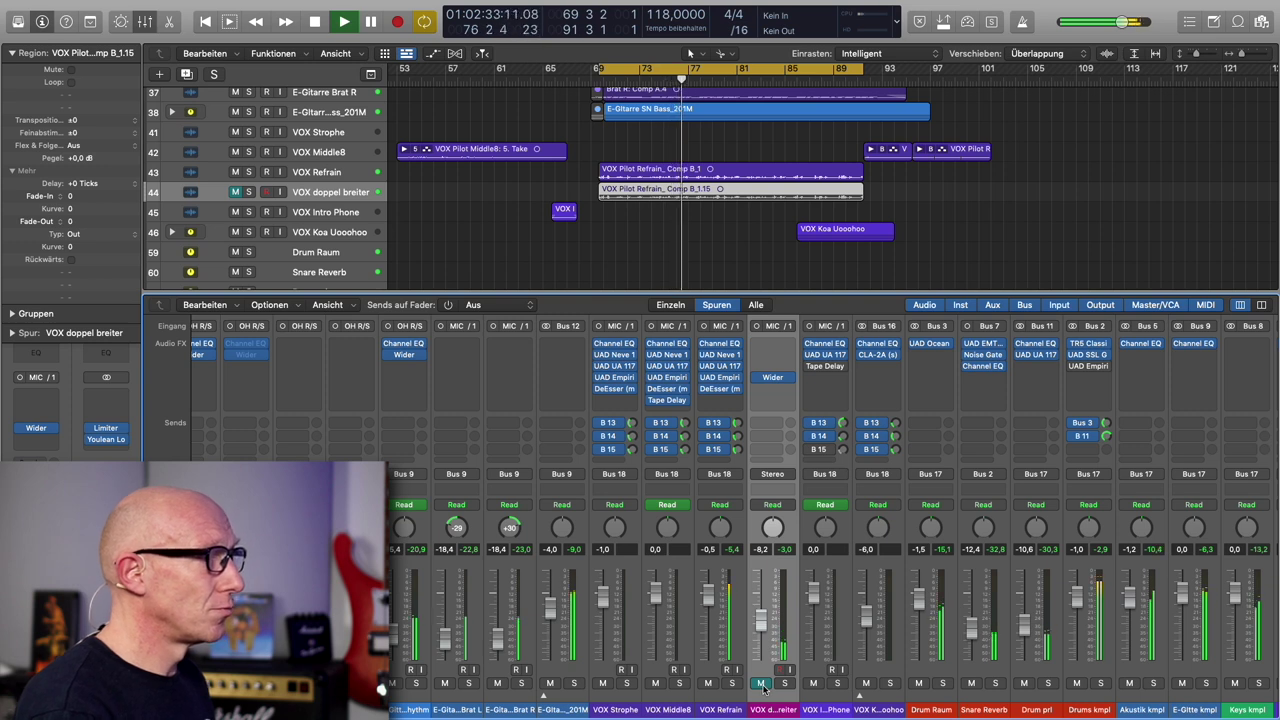
left_click(761, 683)
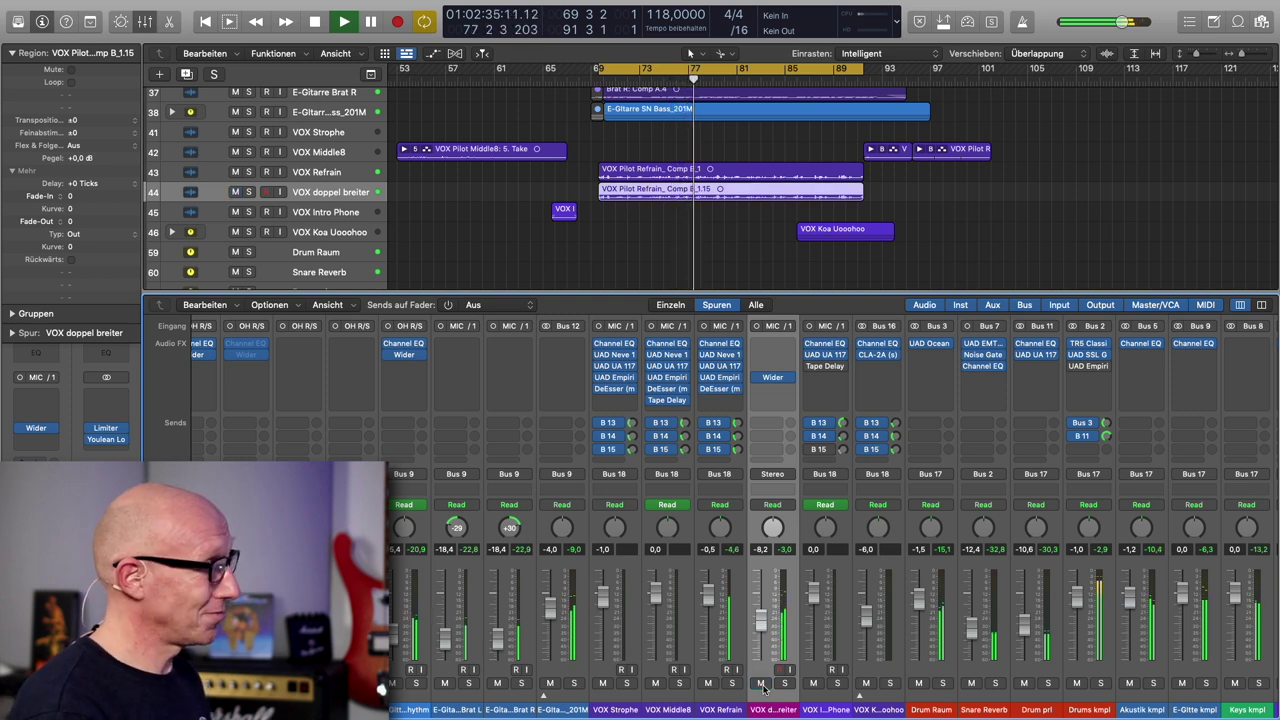
key("space")
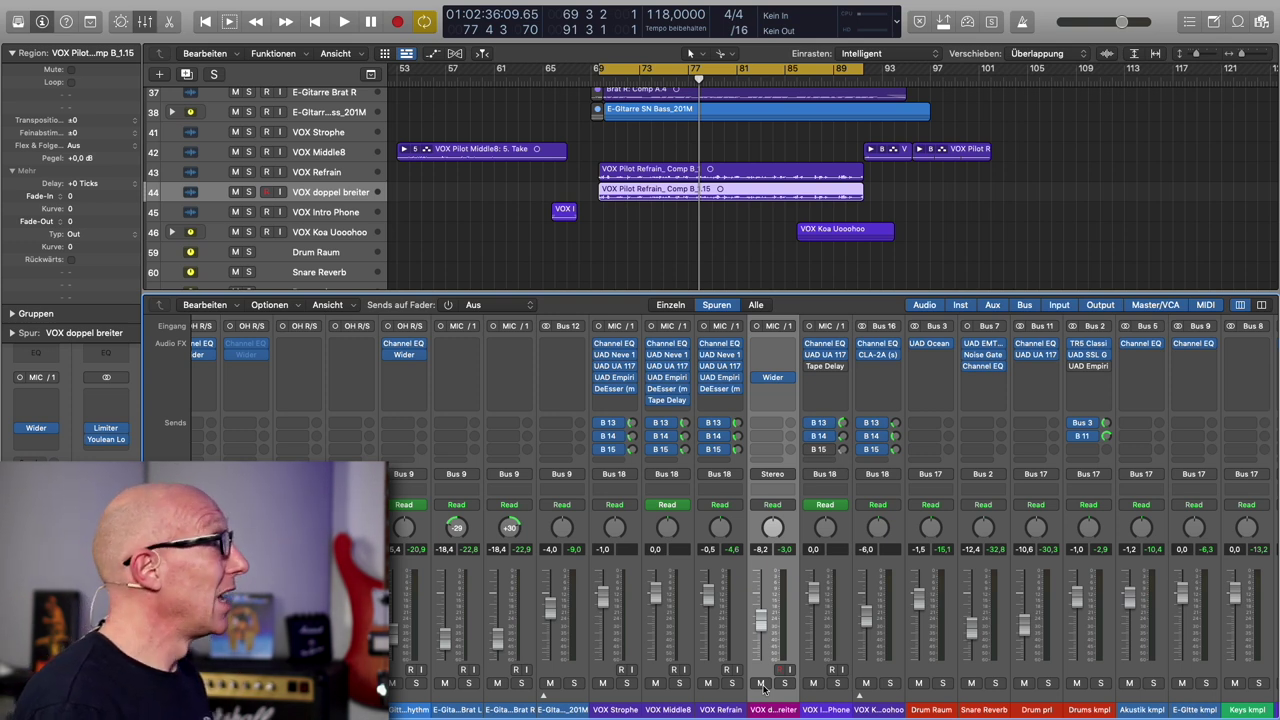
Step: Create six new audio tracks below VOX doppel breiter
left_click(160, 75)
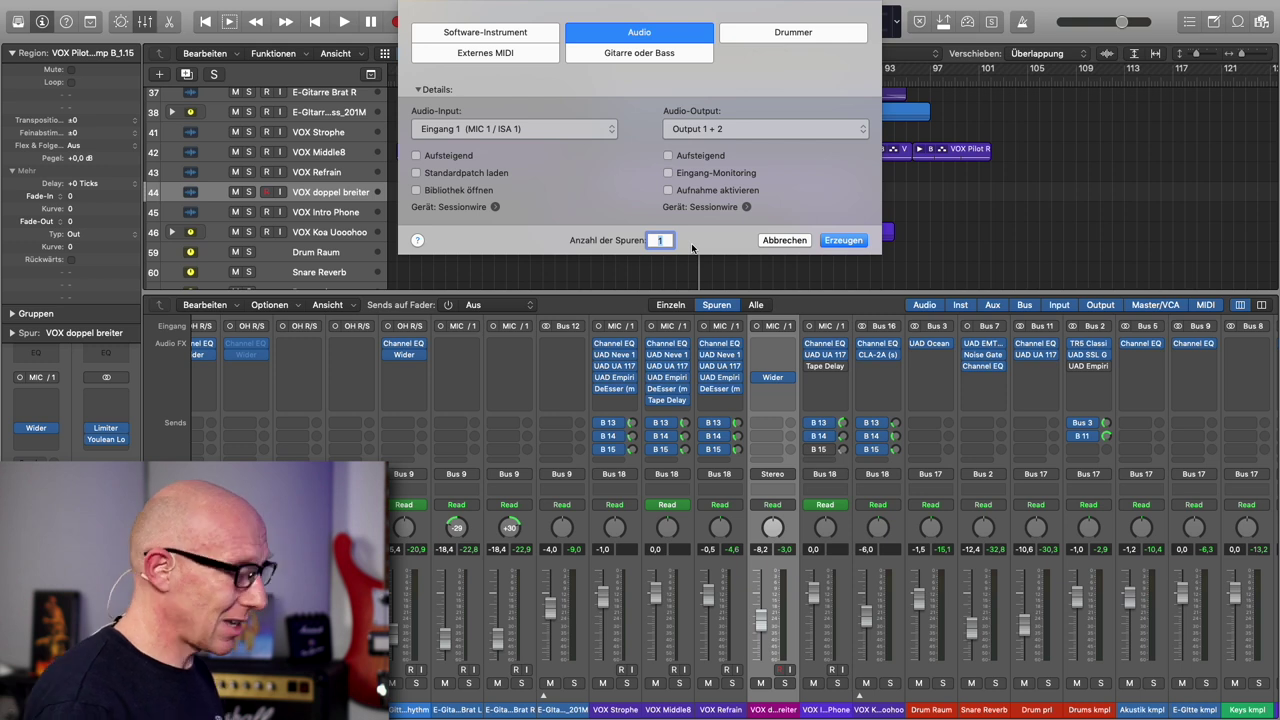
type("6")
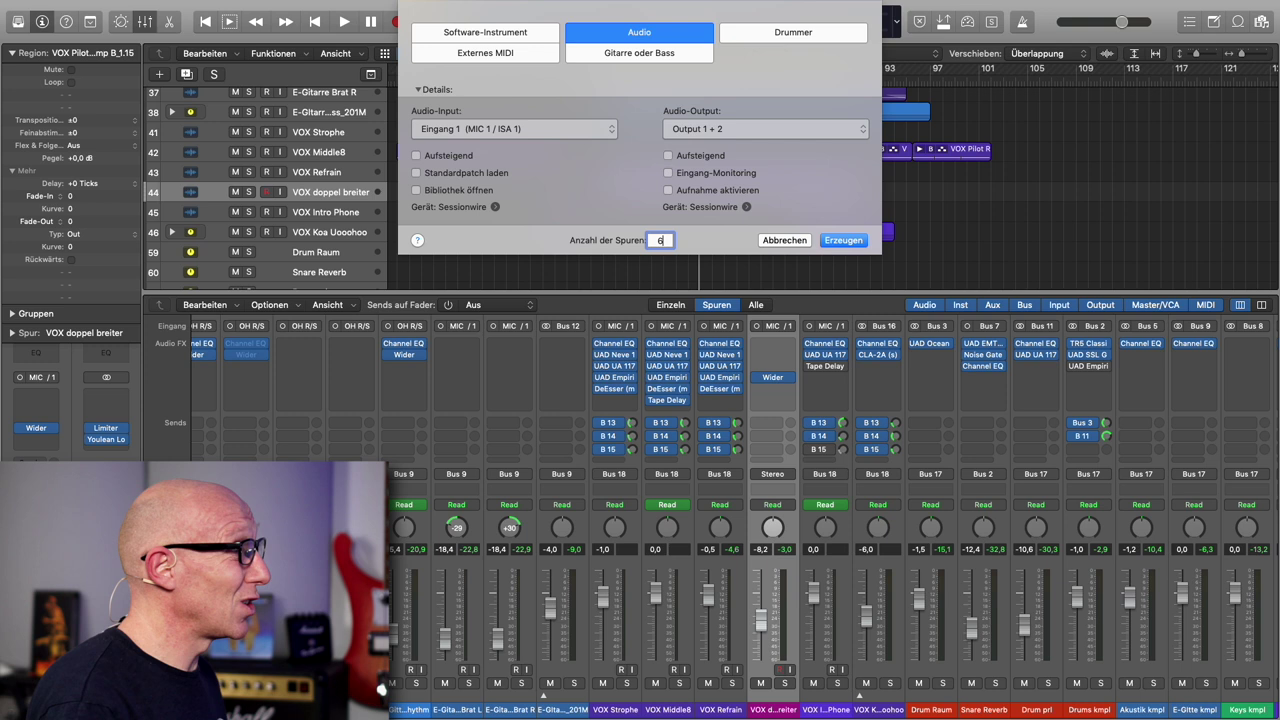
left_click(840, 243)
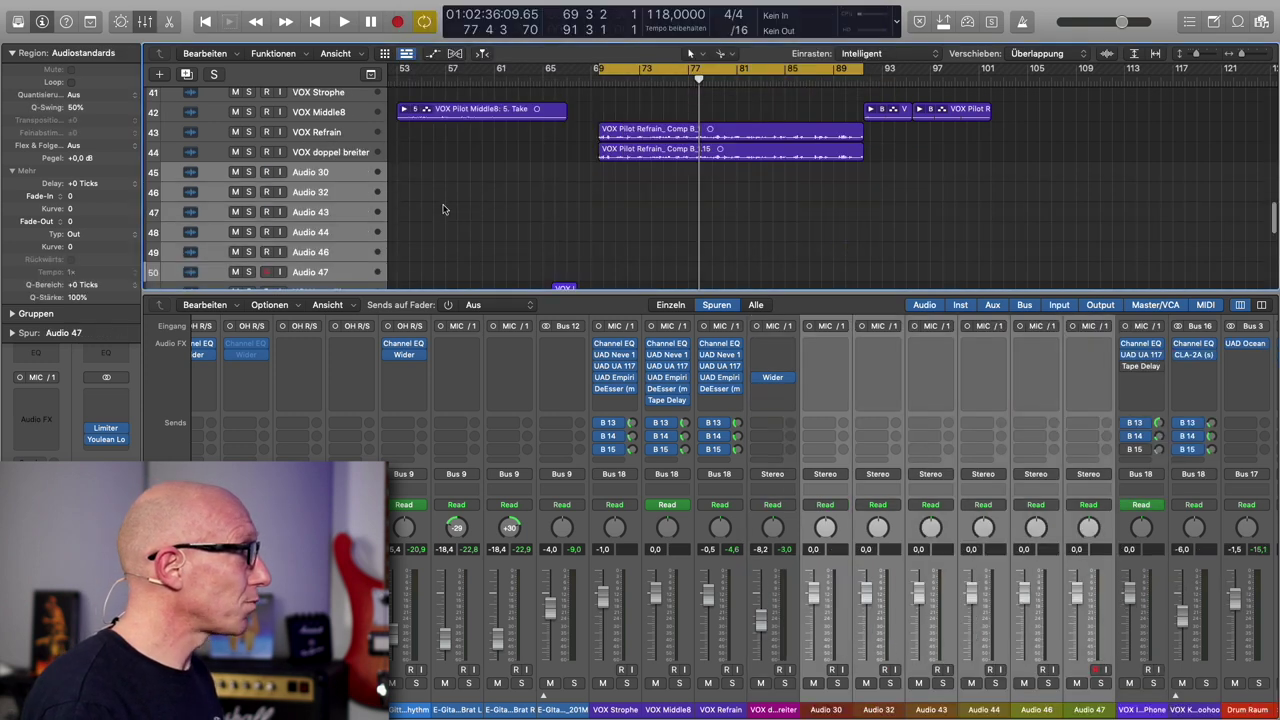
Step: Name the first new audio track "VOX doppel 1 L" and copy that name for reuse
double_click(319, 172)
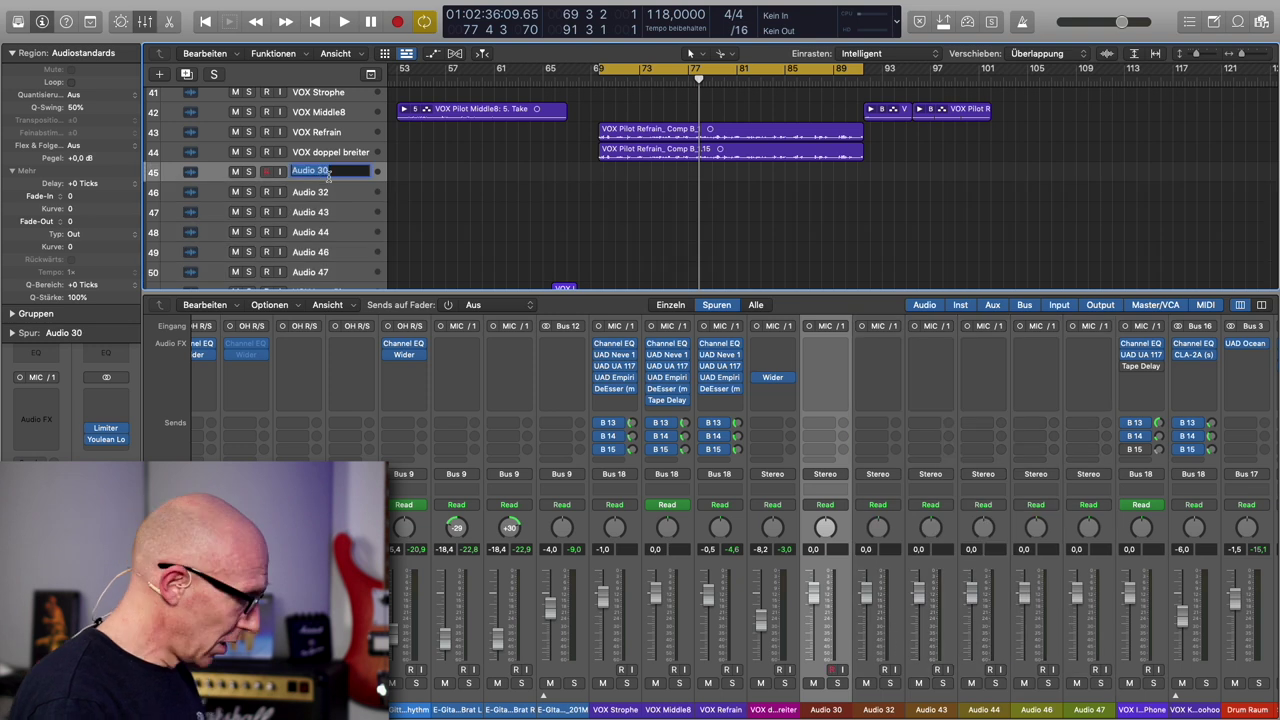
type("VOX")
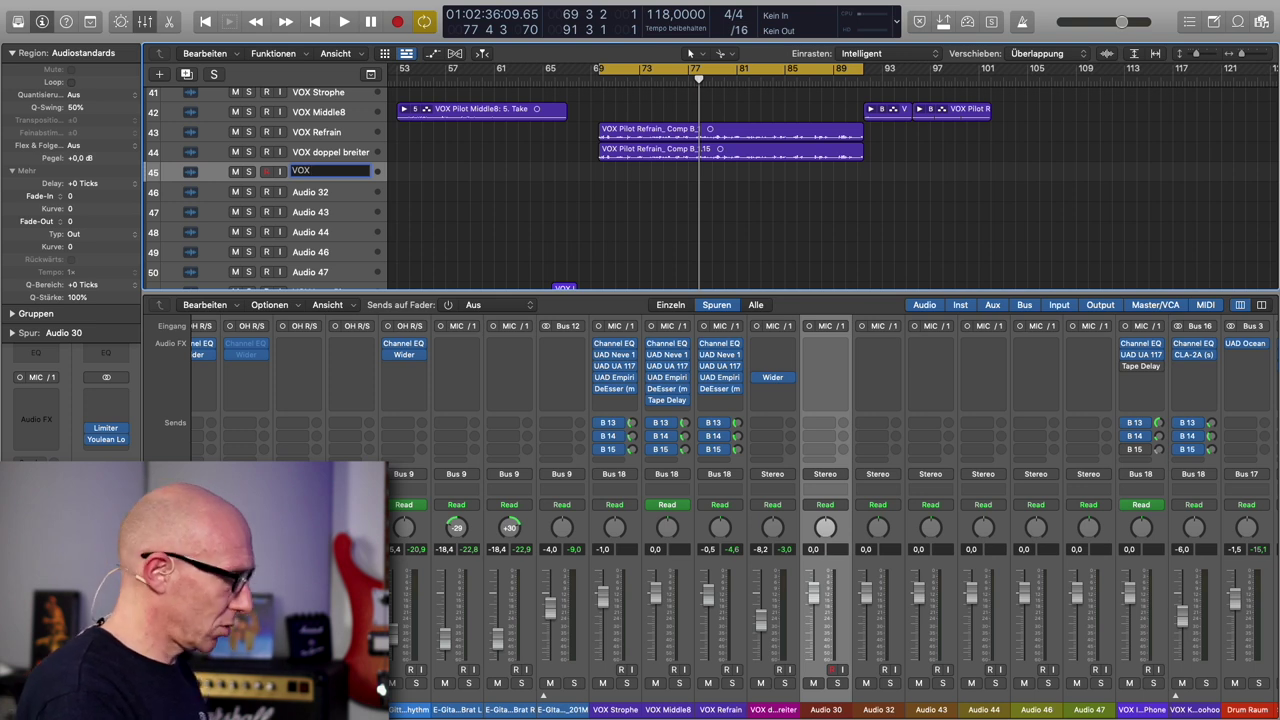
type("doppel")
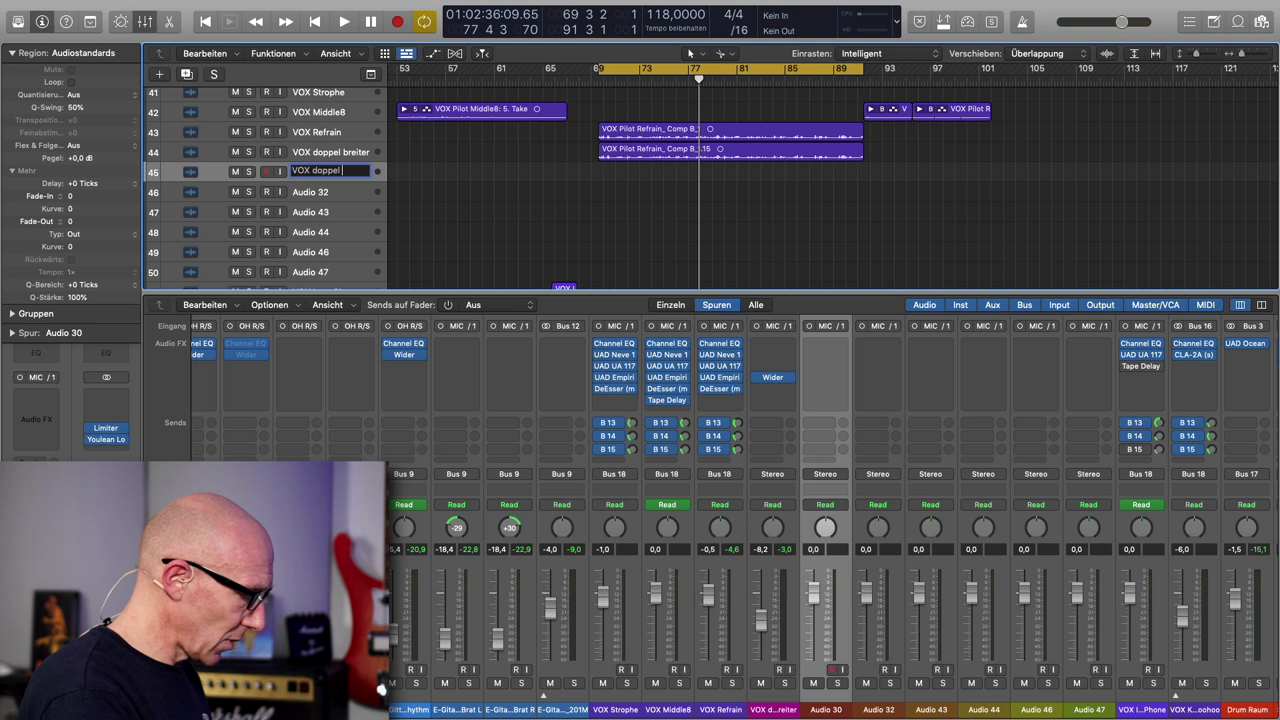
type(" 1 L")
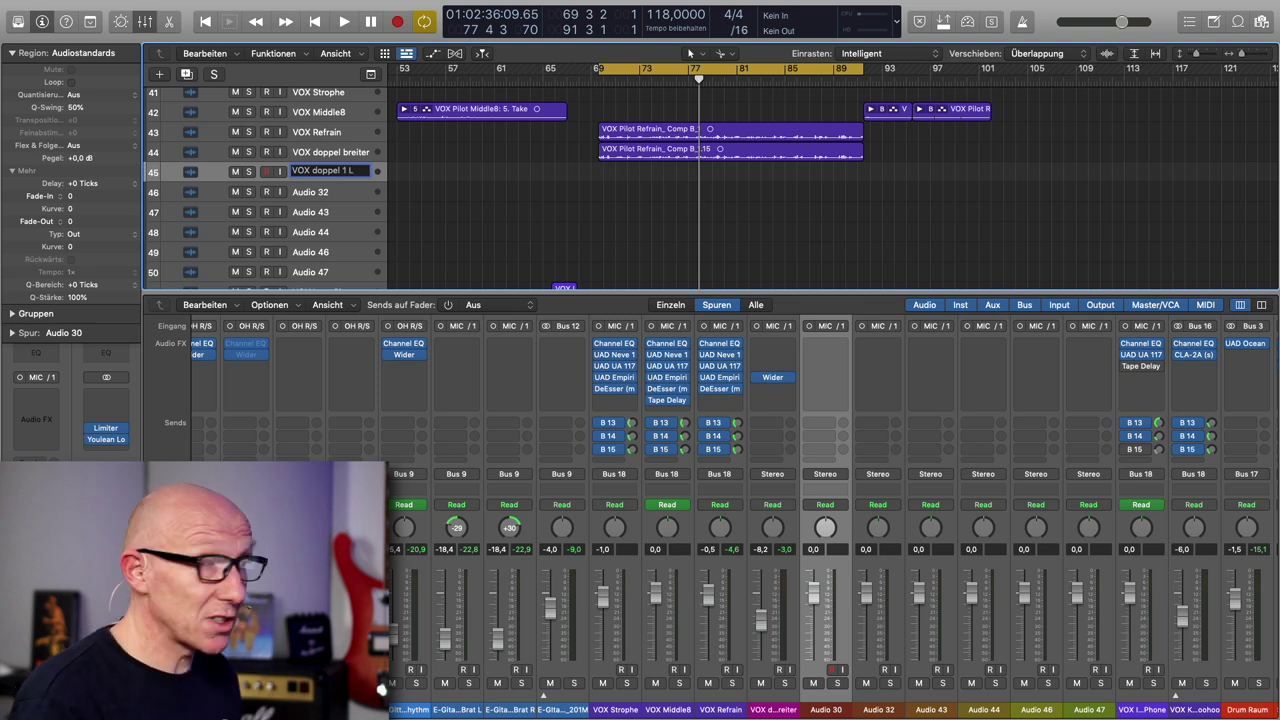
key("super+a")
key("super+c")
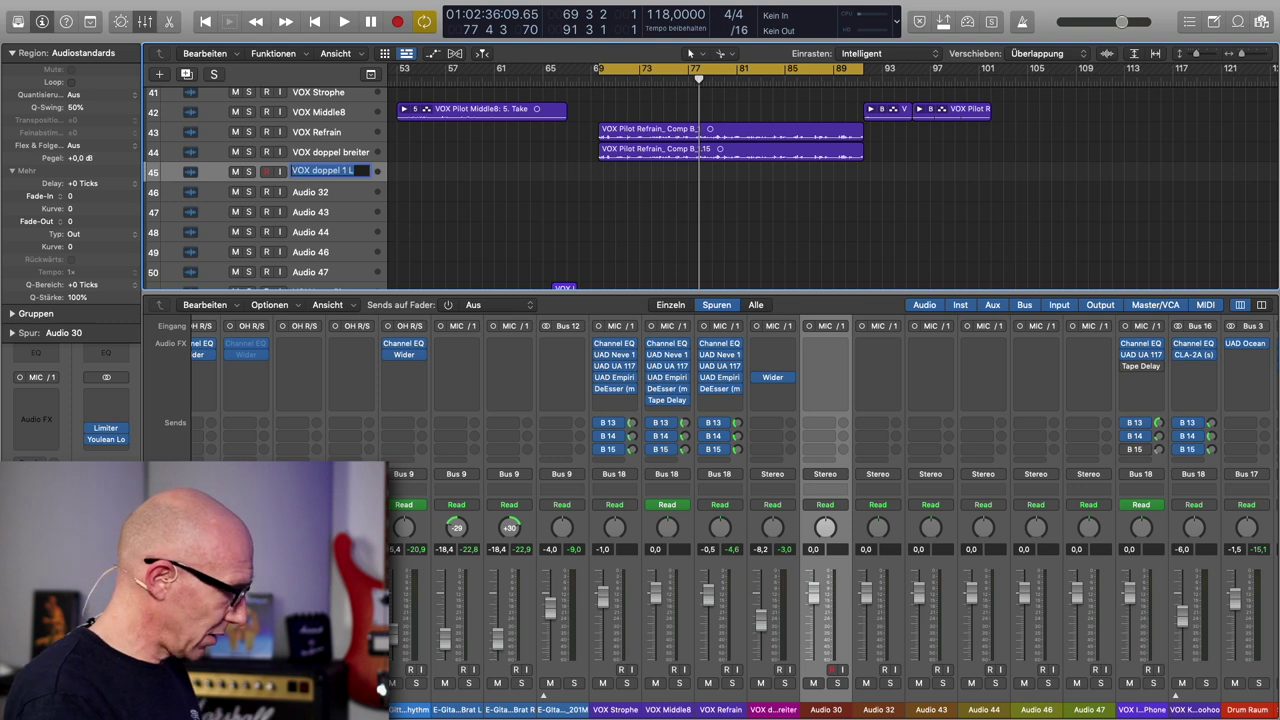
Step: Name the second new audio track "VOX doppel 1 R" by reusing the copied name with its last letter replaced
double_click(315, 192)
key("super+v")
key("BackSpace")
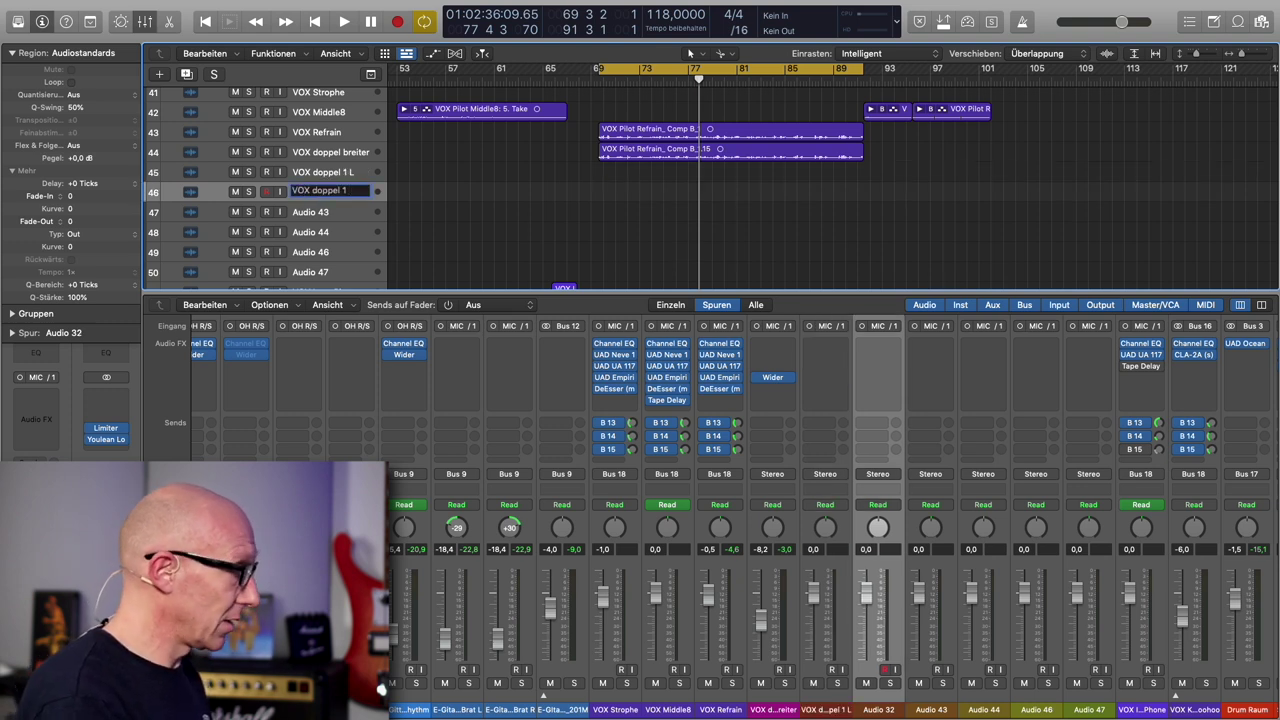
type("R")
key("Tab")
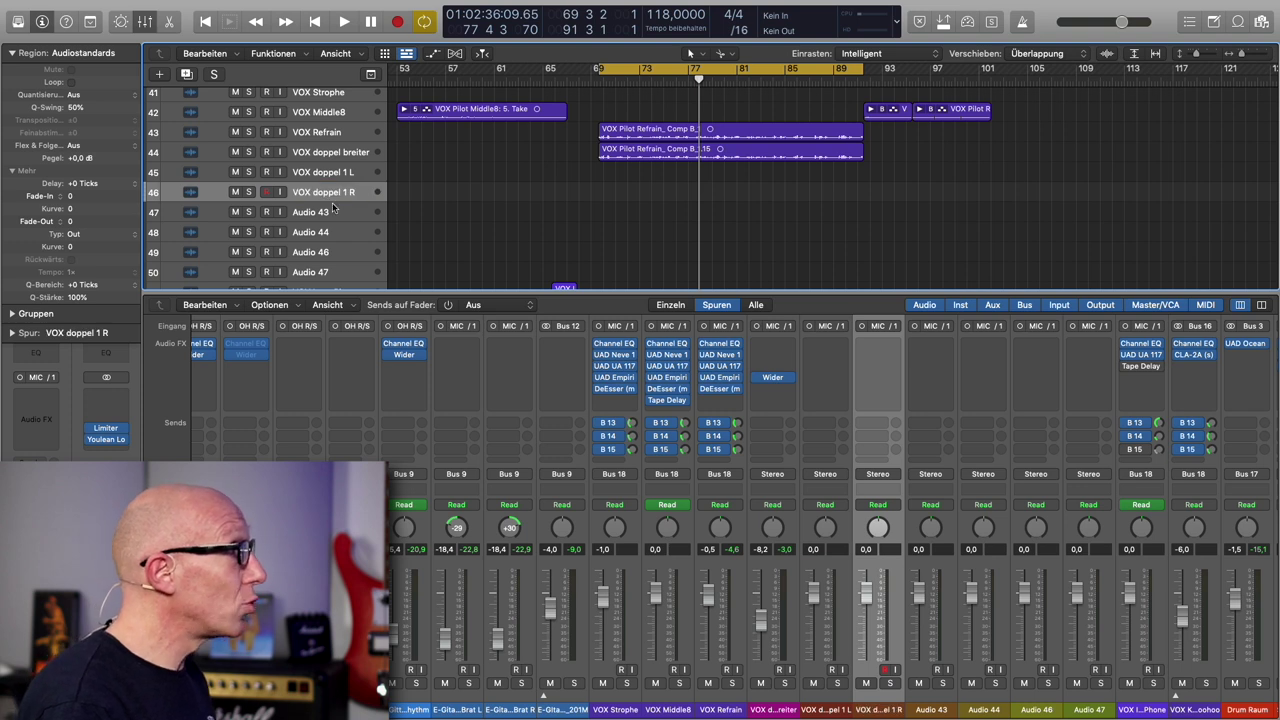
Step: Try to name track 47 by reusing the copied double-track name with the number changed to 2
key("super+v")
key("BackSpace")
key("BackSpace")
key("BackSpace")
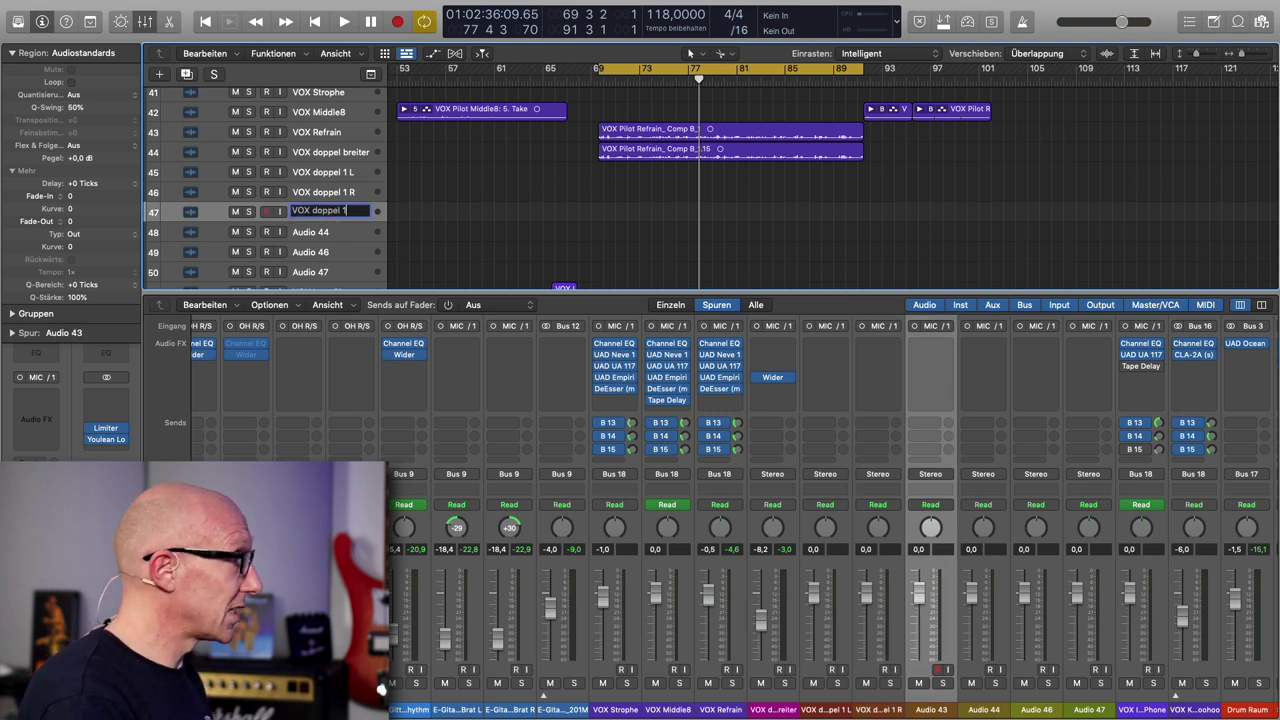
type("2")
key("super+a")
type("L")
key("Return")
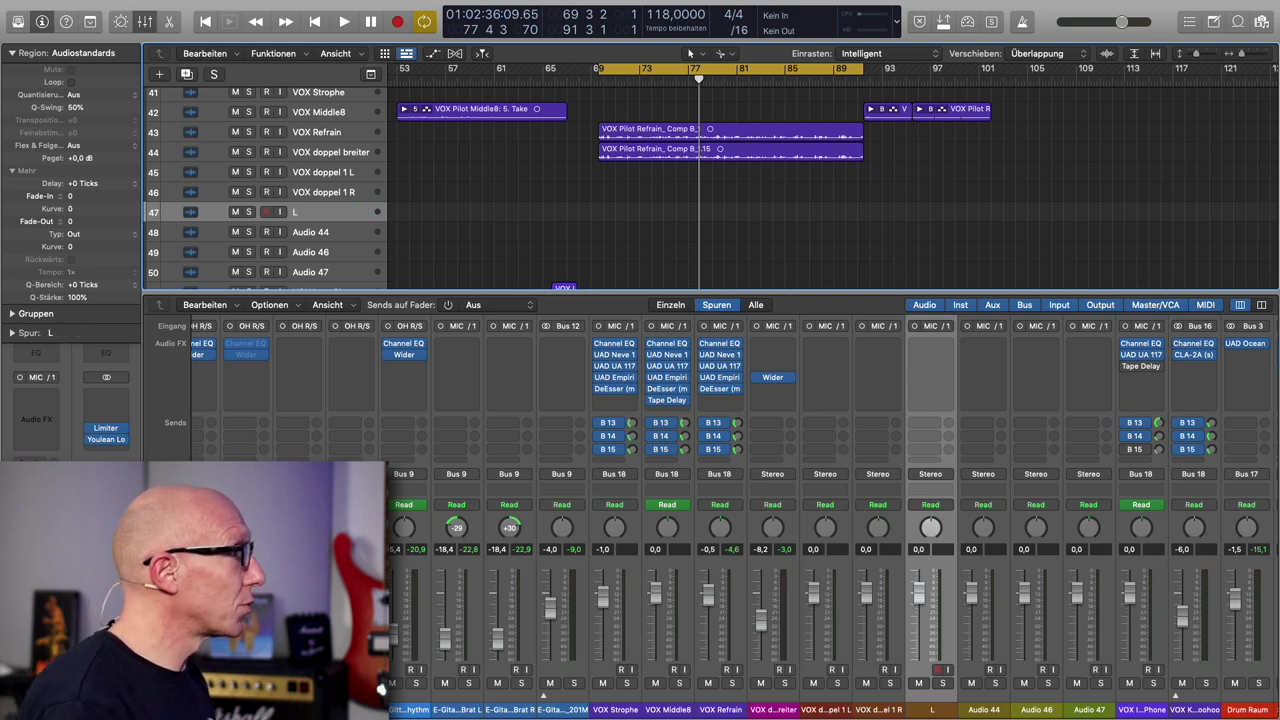
Step: Name tracks 47 and 48 "VOX doppel 2 L" and "VOX doppel 2 R"
double_click(336, 211)
type("VOX doppel 2")
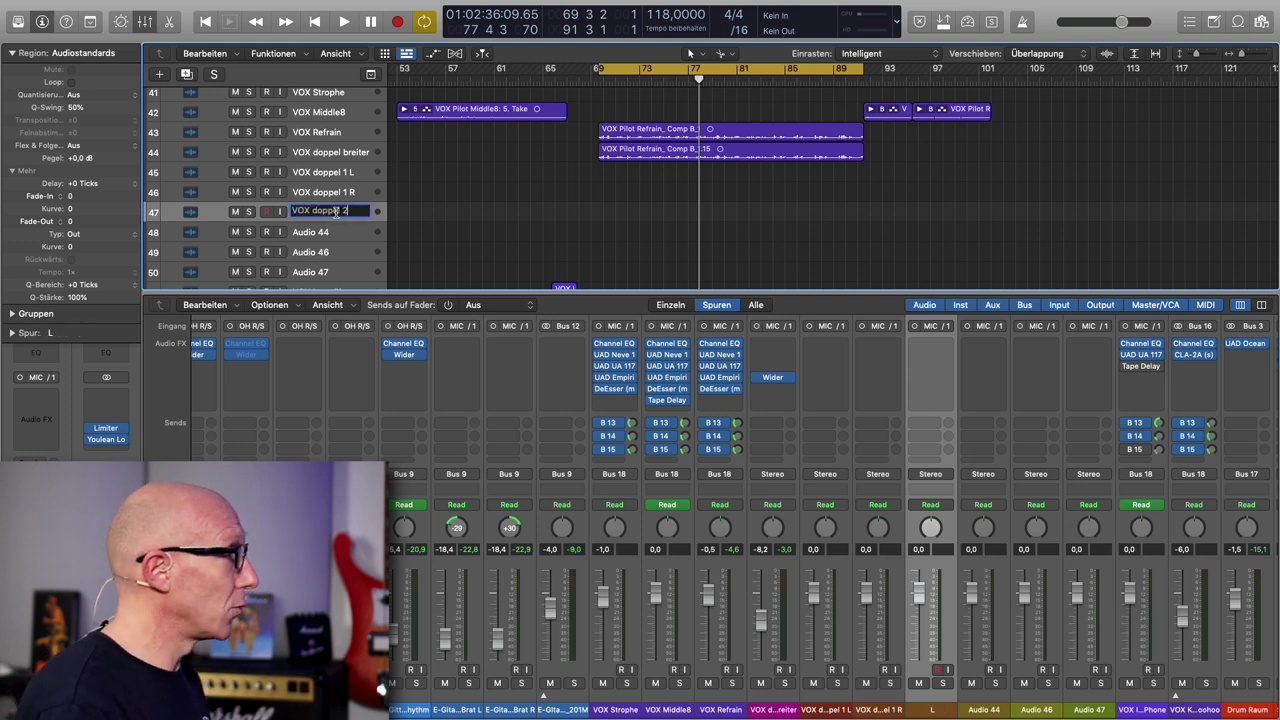
type("L")
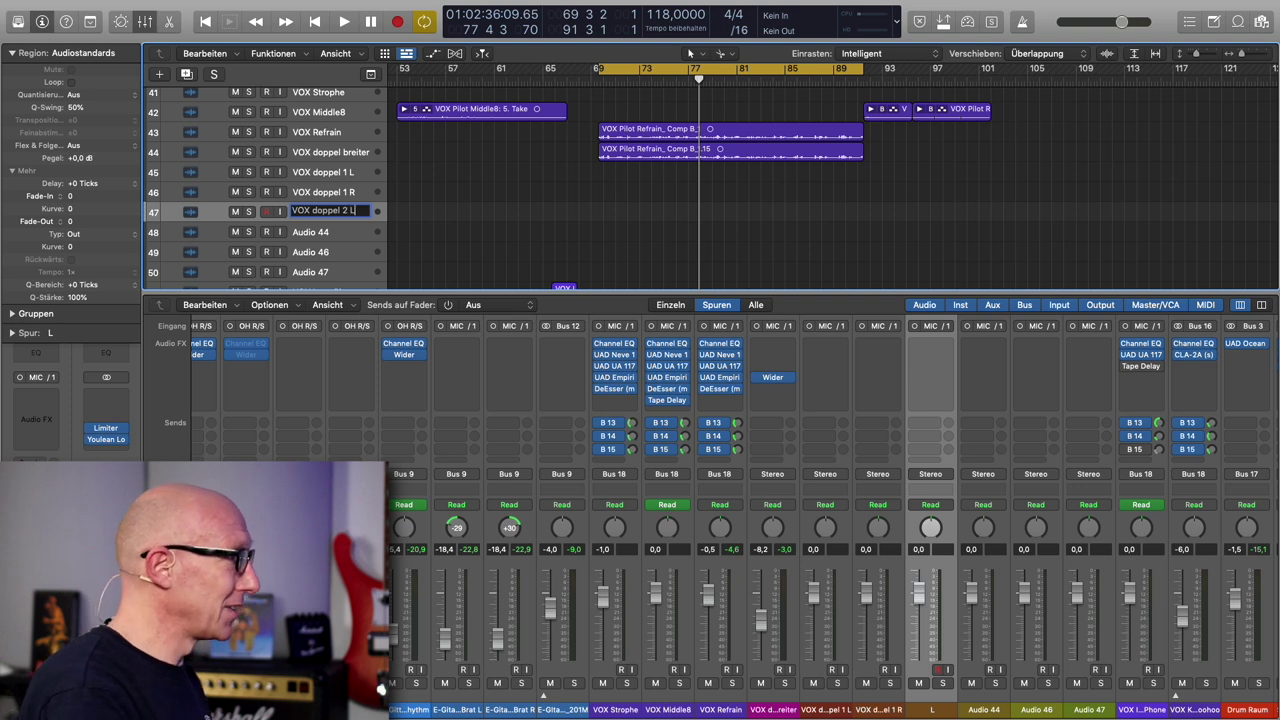
key("Return")
double_click(330, 232)
type("VOX doppel")
type("2 R")
key("Return")
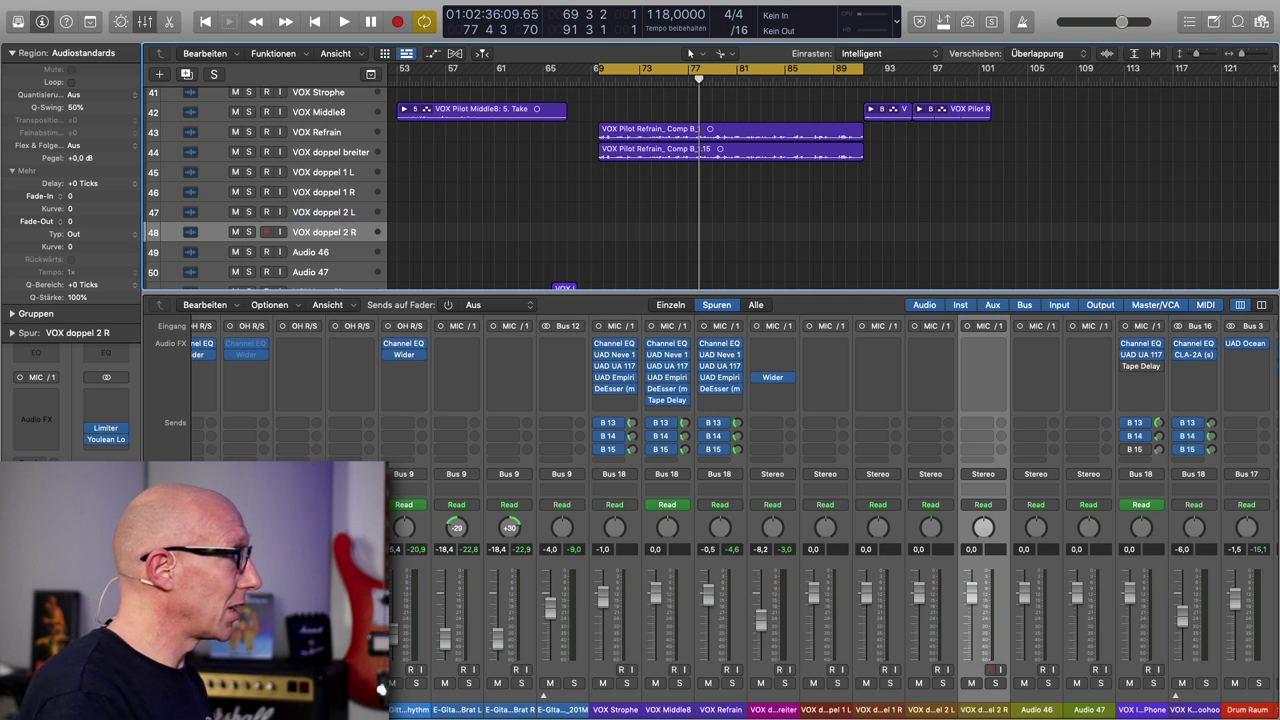
Step: Name tracks 49 and 50 "VOX doppel 3 L" and "VOX doppel 3 R"
double_click(320, 252)
type("VOX doppel 2")
key("BackSpace")
type("3 L")
key("Return")
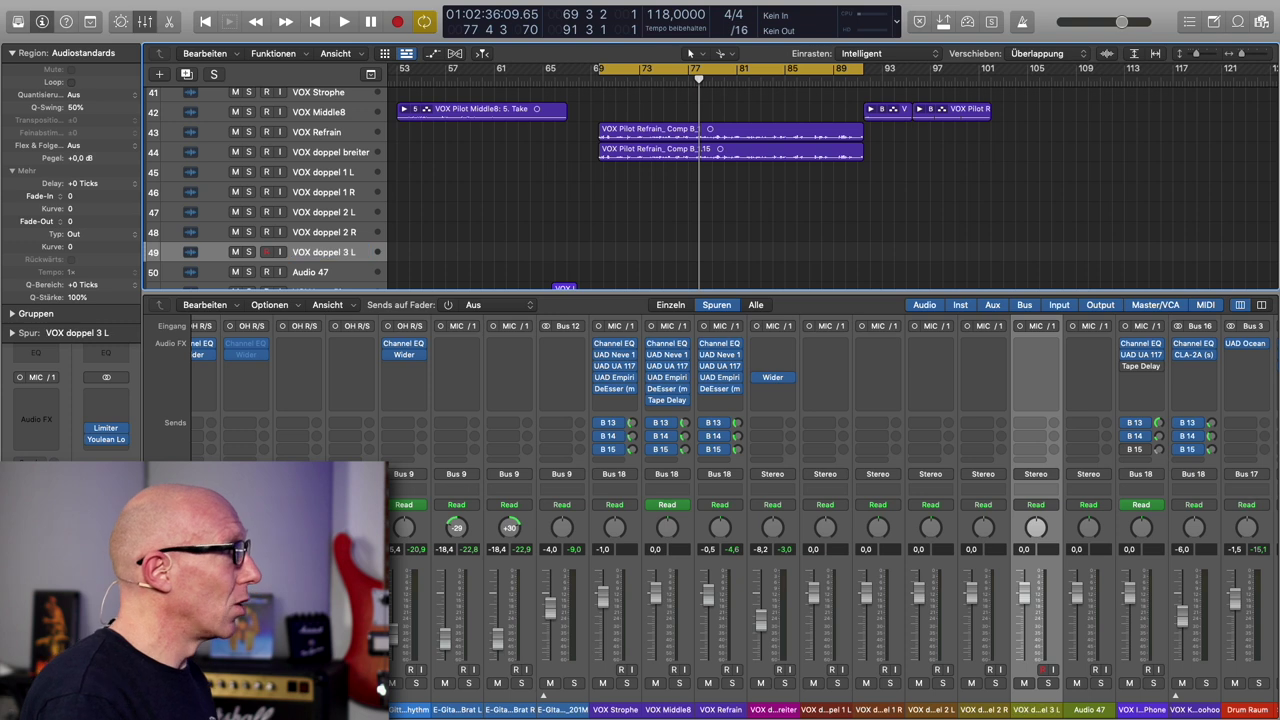
double_click(318, 271)
type("VOX doppel 3 R")
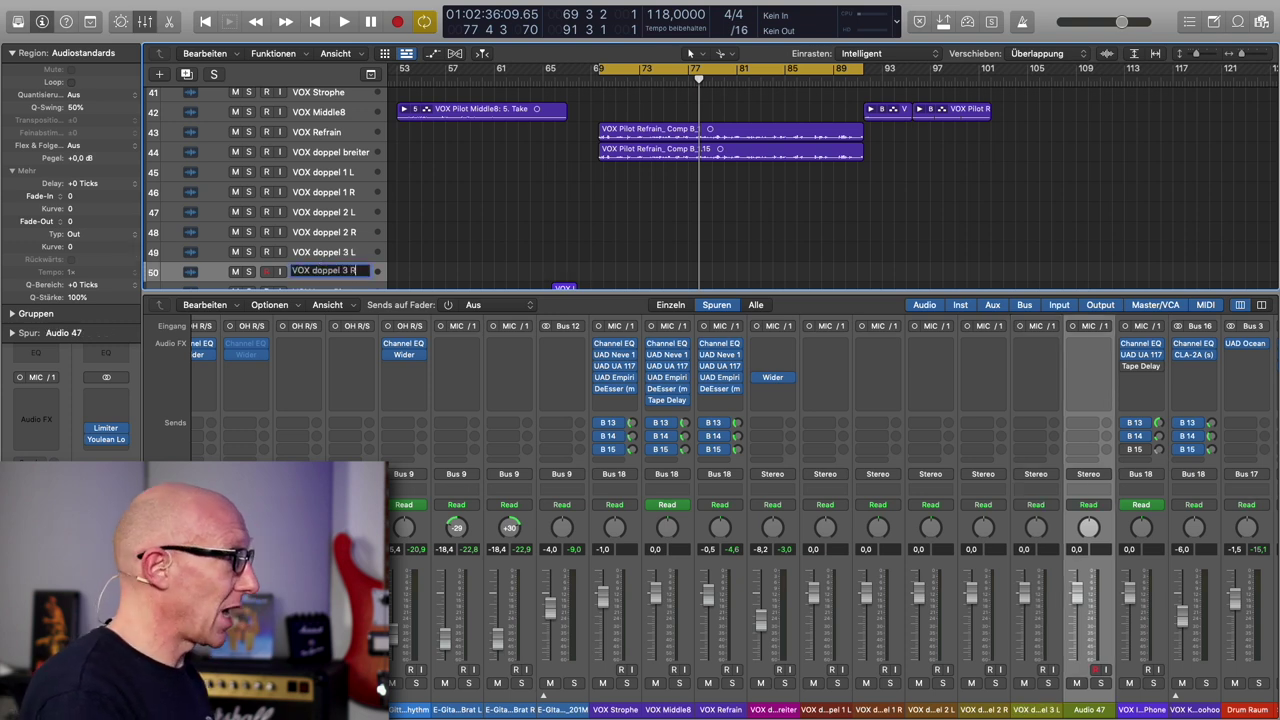
key("Return")
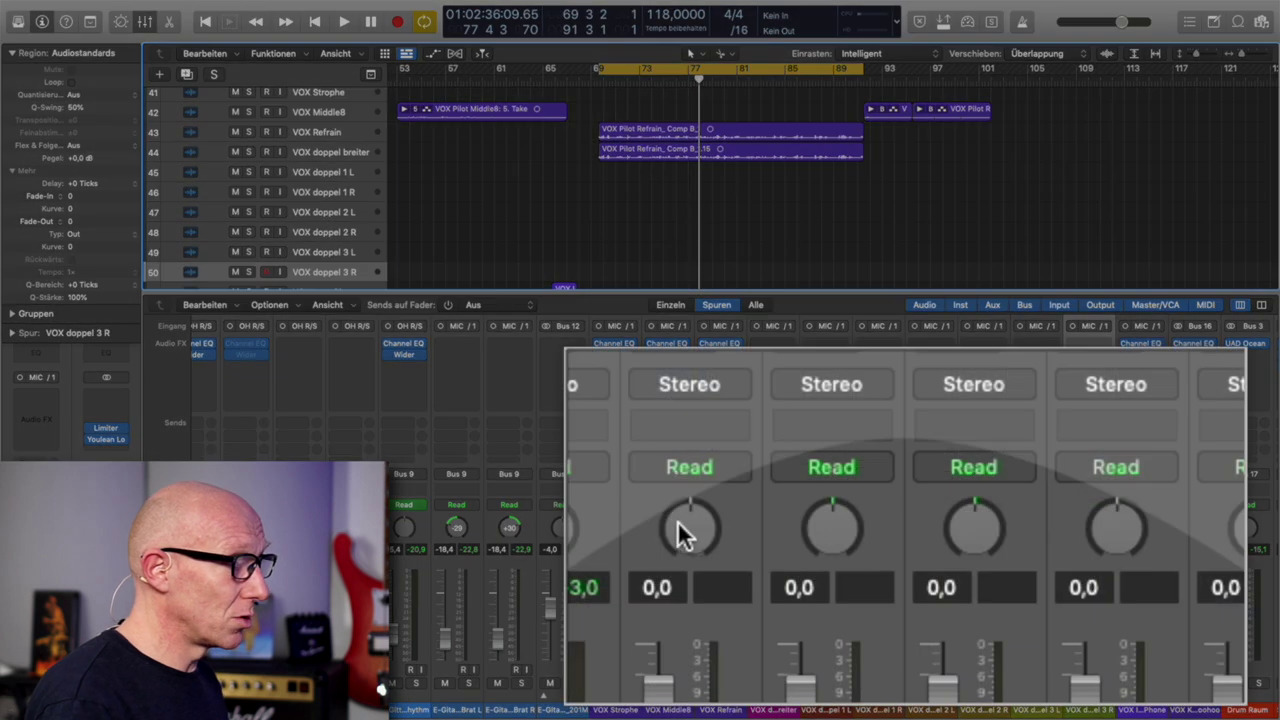
Step: Pan the three VOX doppel L tracks hard left to -64 and the three R tracks hard right to +63
left_click_drag(667, 527, 667, 565)
left_click_drag(752, 517, 755, 480)
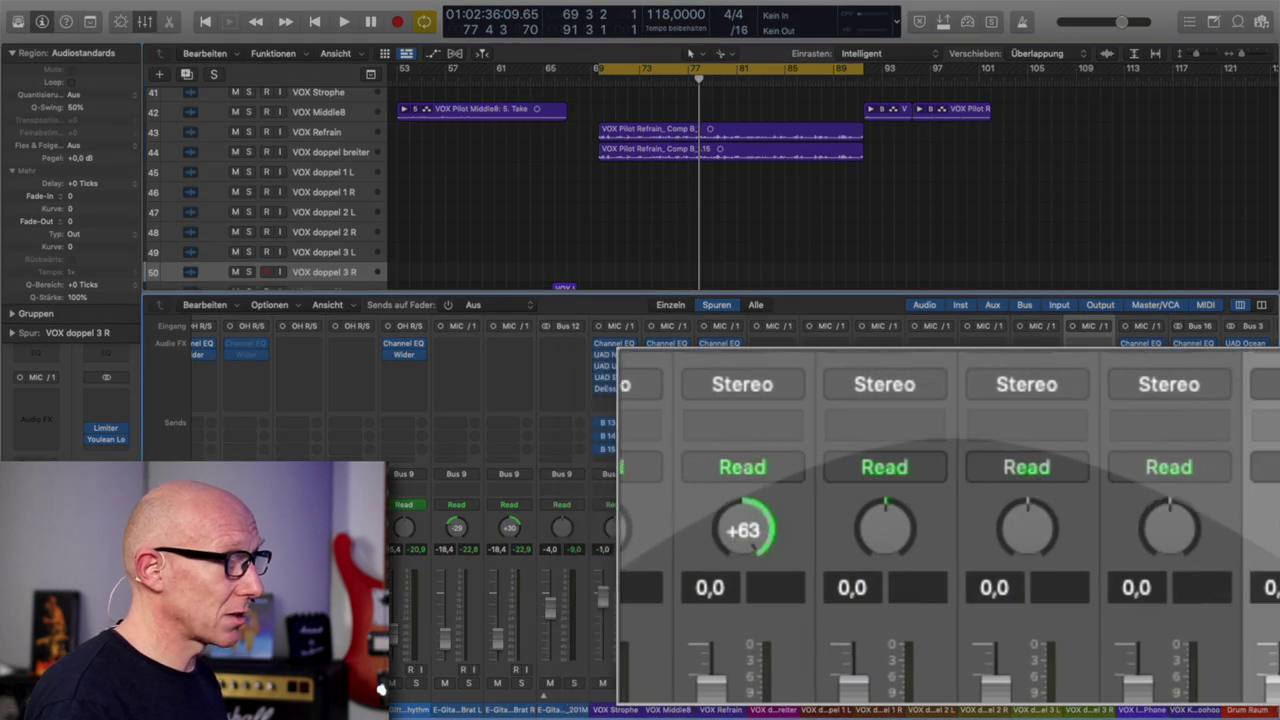
left_click_drag(866, 535, 997, 657)
left_click_drag(980, 531, 980, 490)
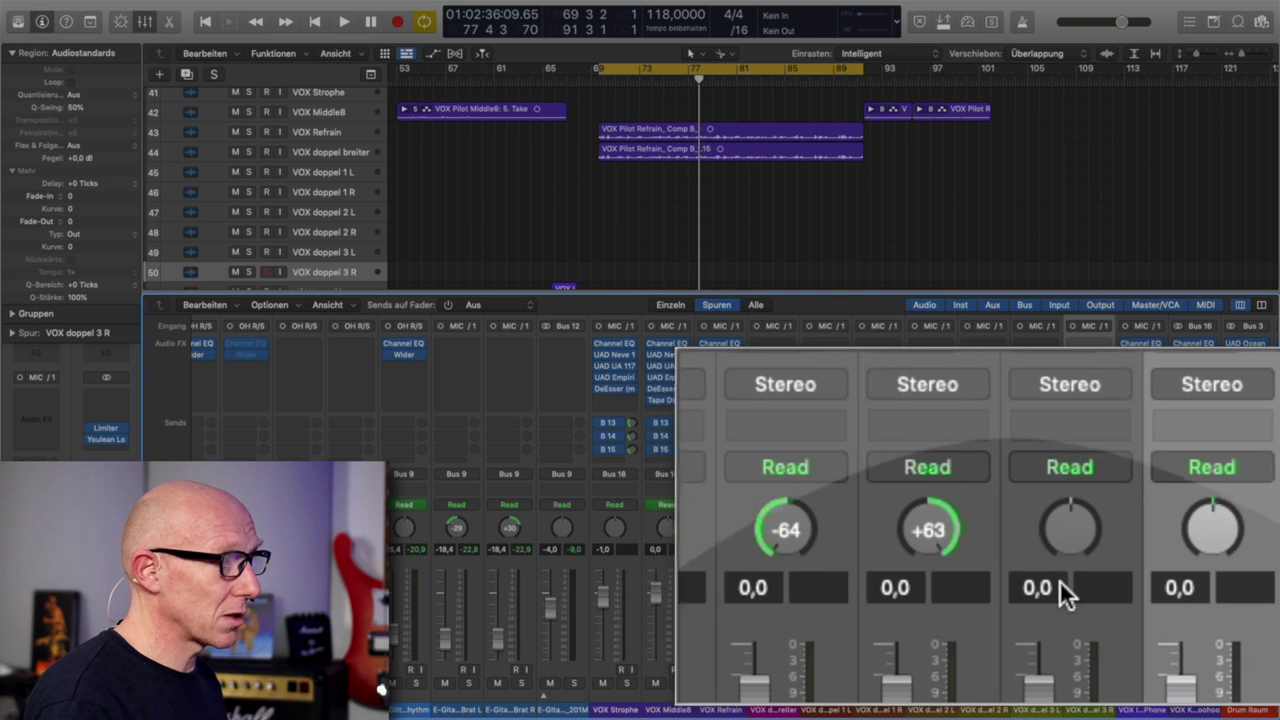
left_click_drag(1186, 532, 1187, 490)
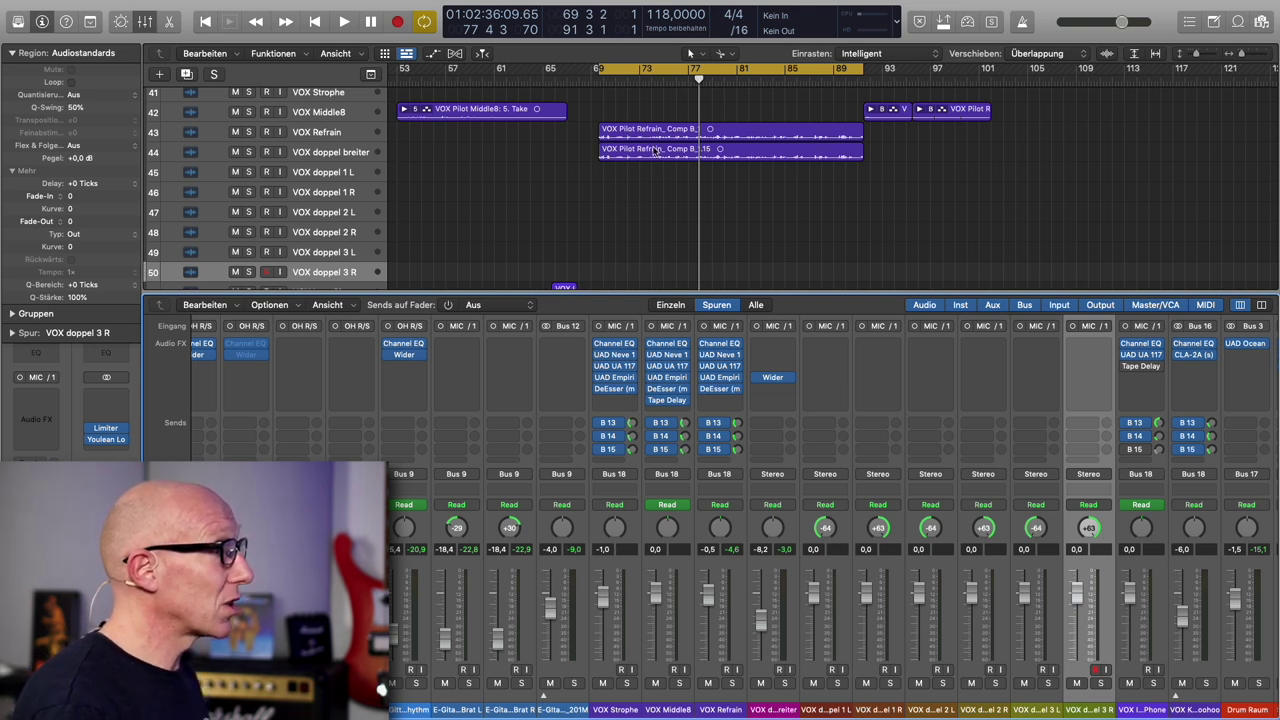
Step: Copy the refrain vocal region onto all six VOX doppel L and R tracks, and mute VOX doppel breiter
left_click_drag(634, 138, 631, 268)
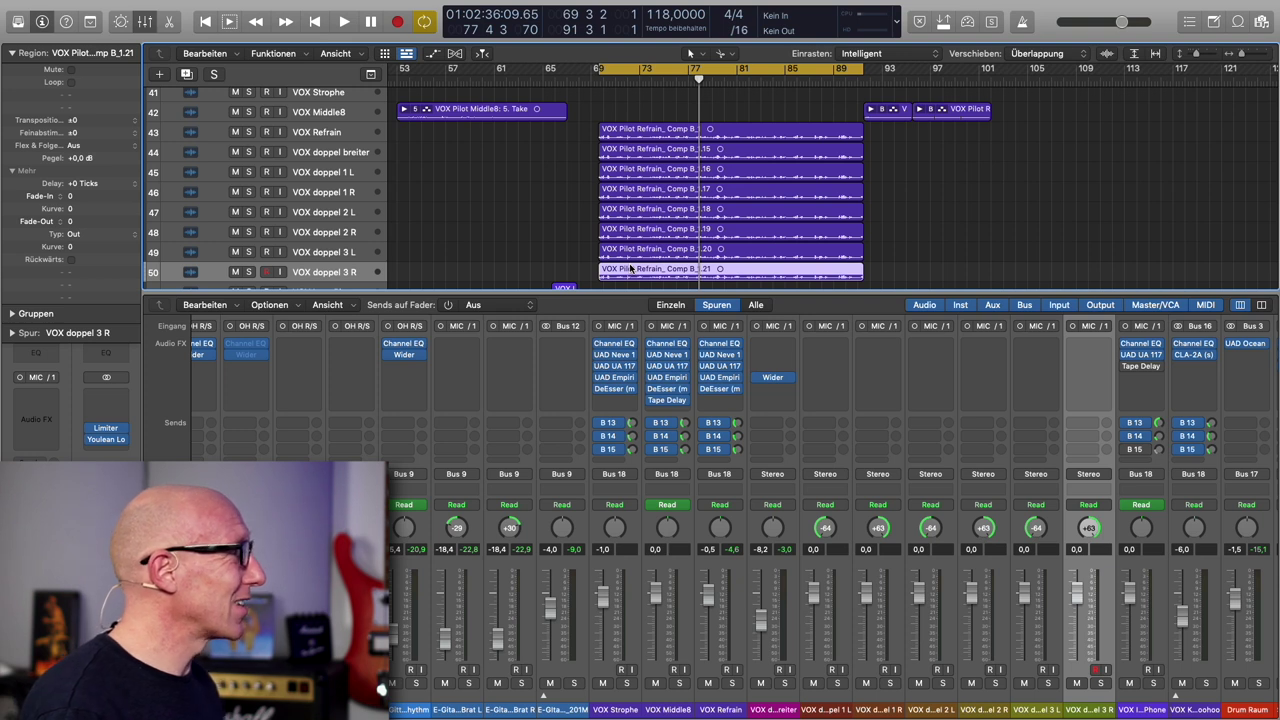
left_click(236, 152)
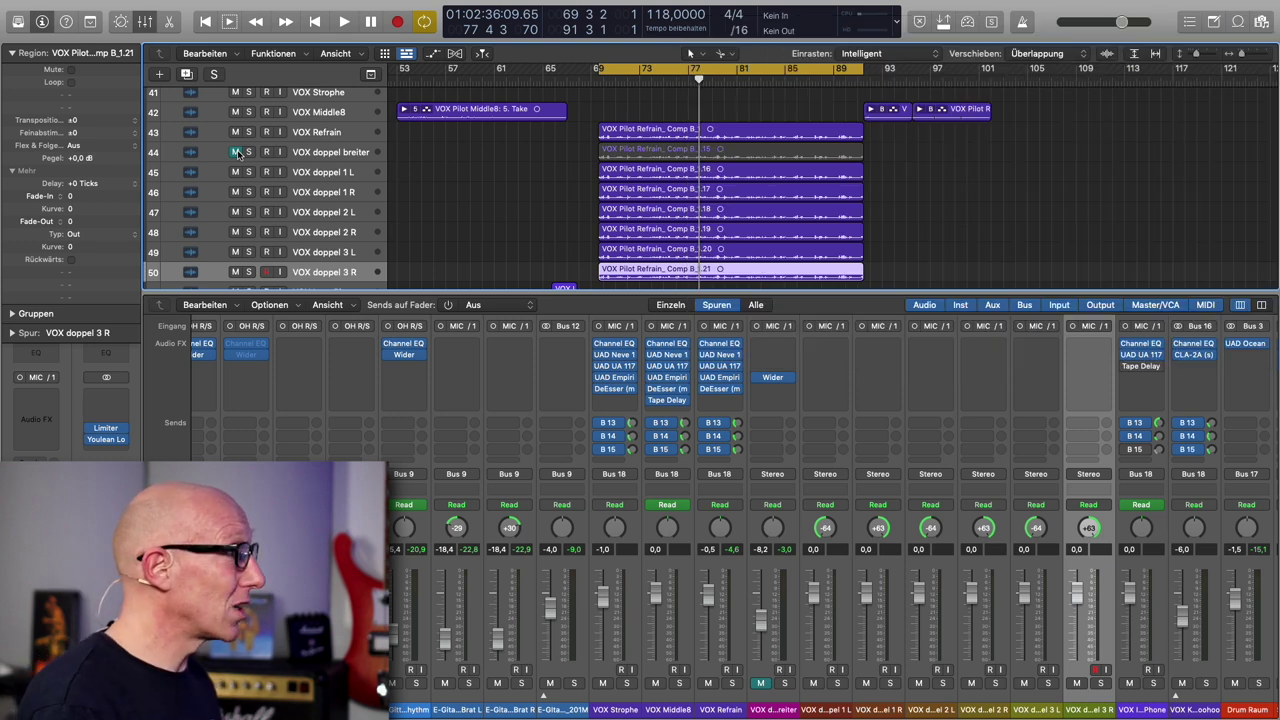
Step: Set the region delay on VOX doppel 1 L to -1/192 (-20 ticks, -10.6 ms)
left_click(325, 173)
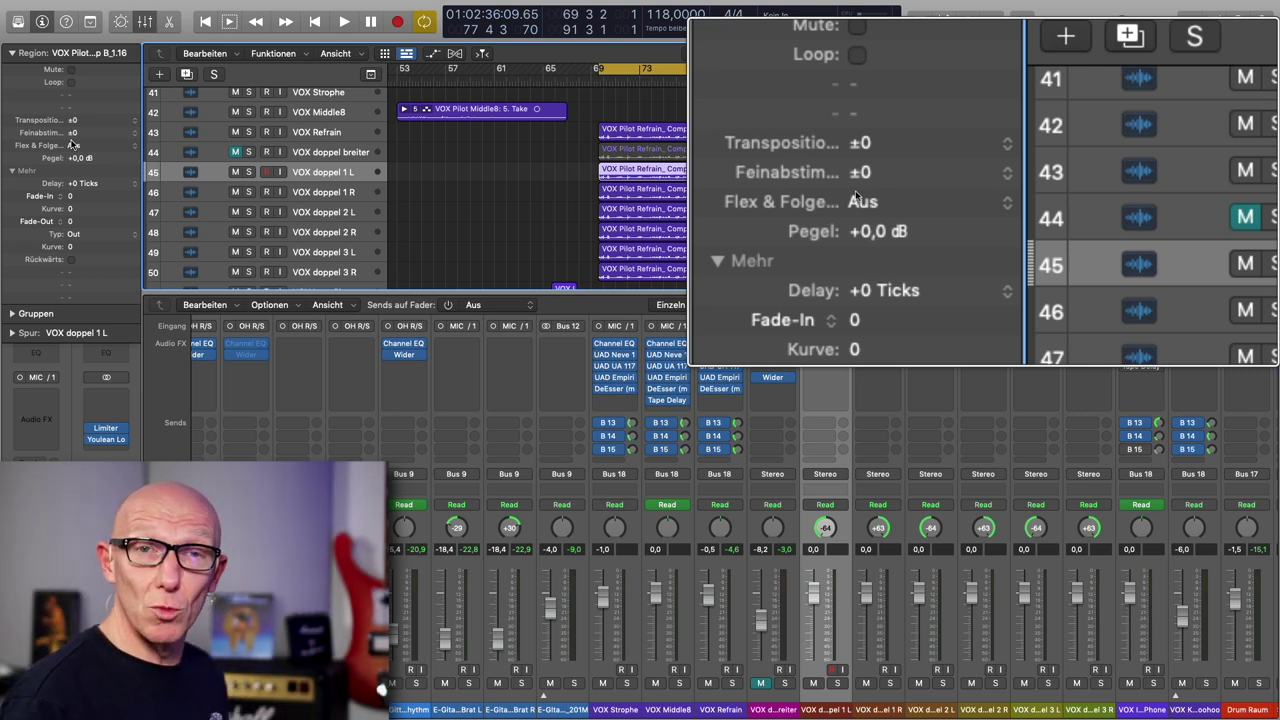
left_click(14, 171)
left_click(13, 172)
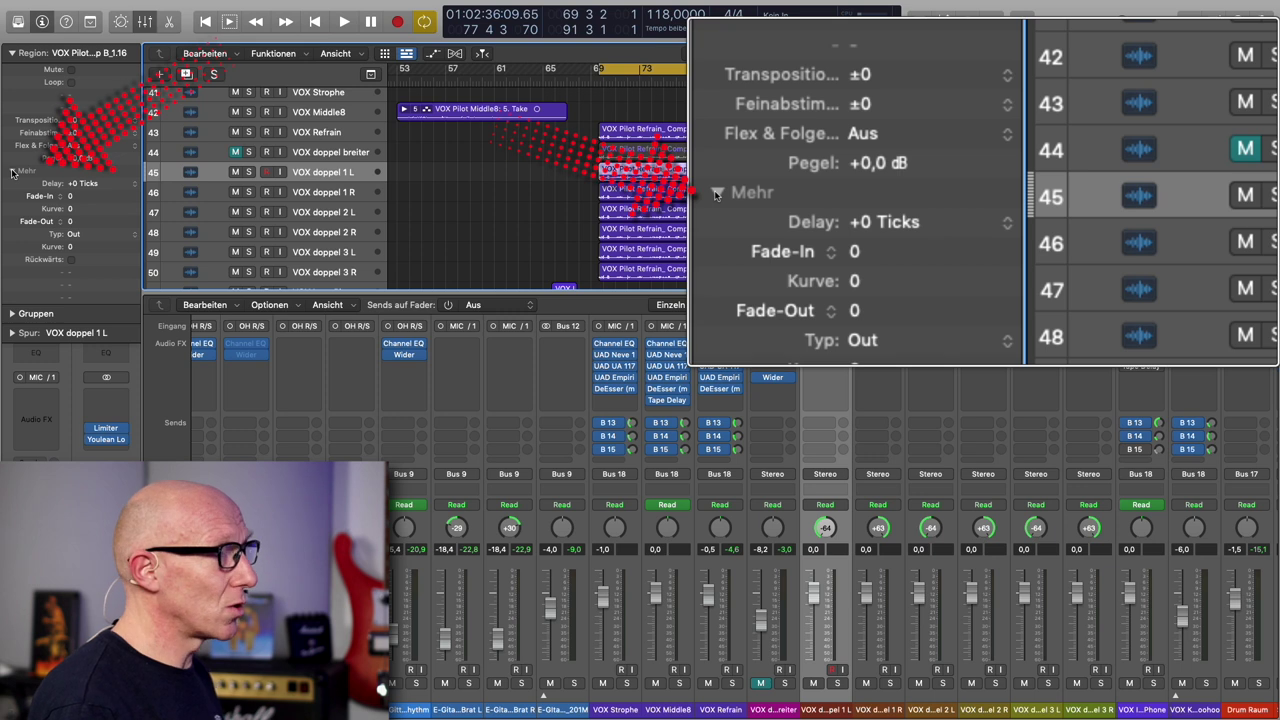
left_click(13, 172)
left_click(13, 172)
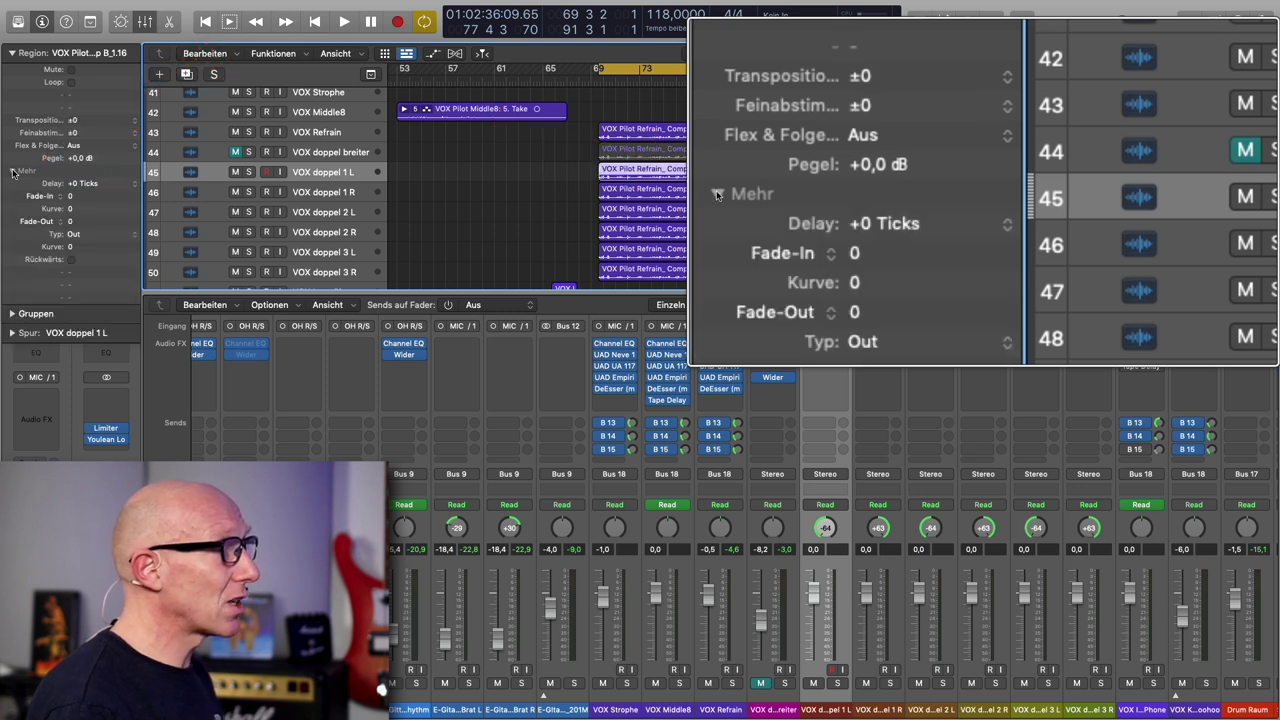
left_click(133, 186)
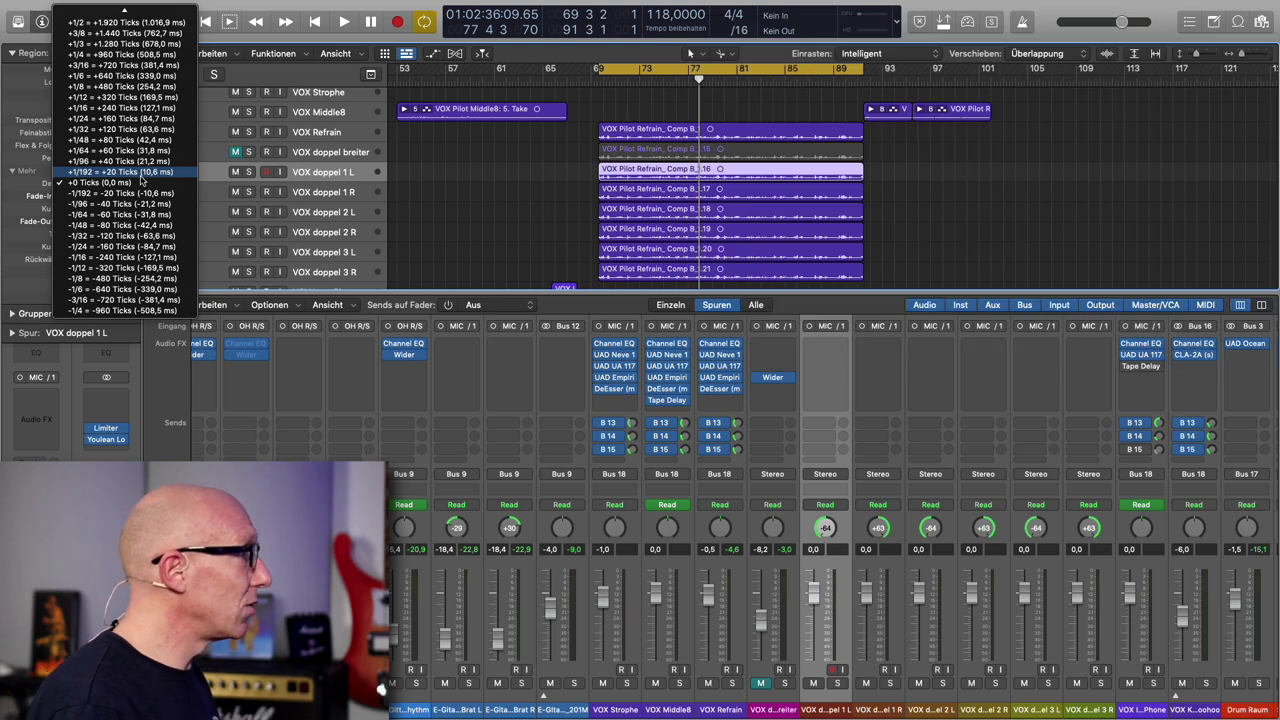
left_click(145, 195)
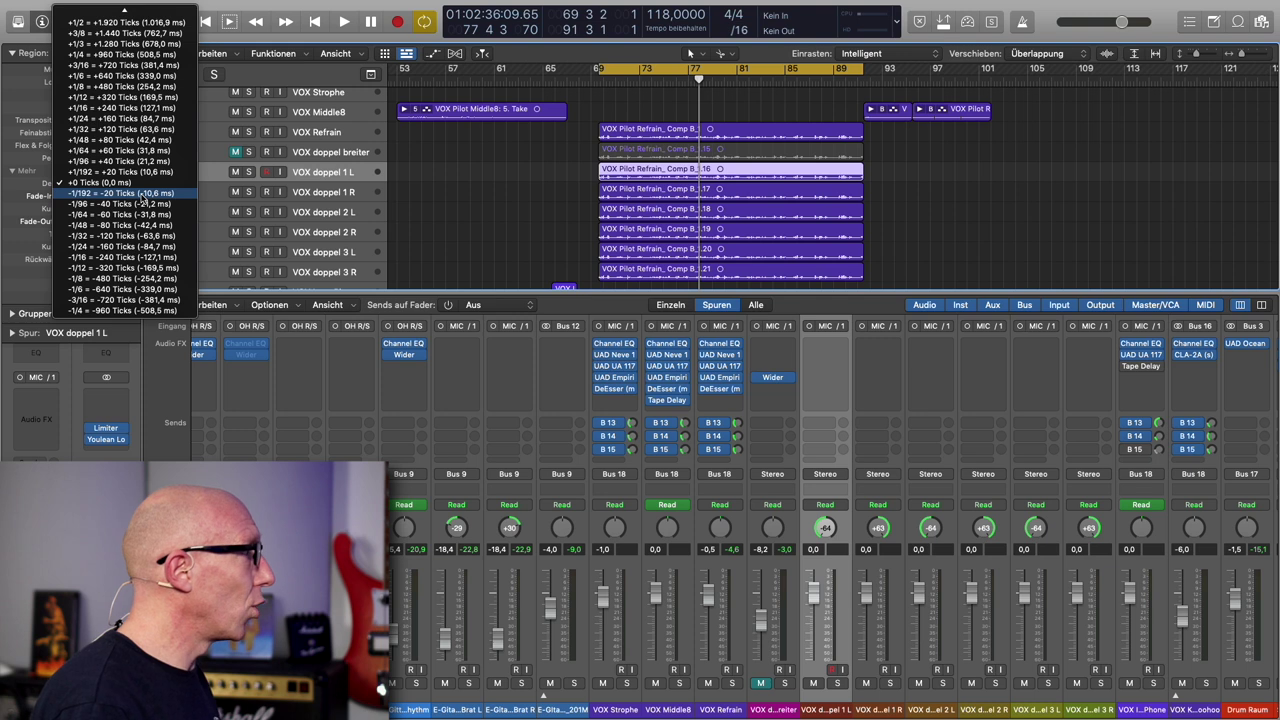
Step: Set the region delay on VOX doppel 1 R to +1/96 (+40 ticks, 21.2 ms)
left_click(255, 188)
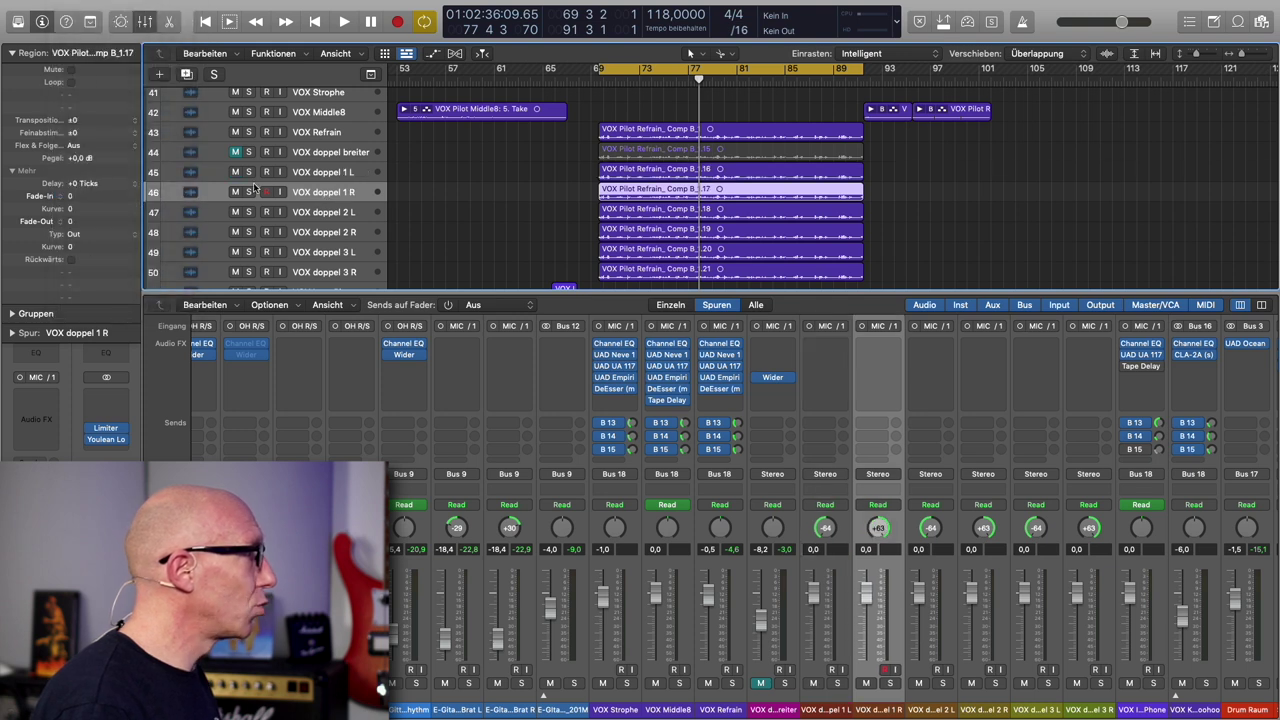
left_click(134, 183)
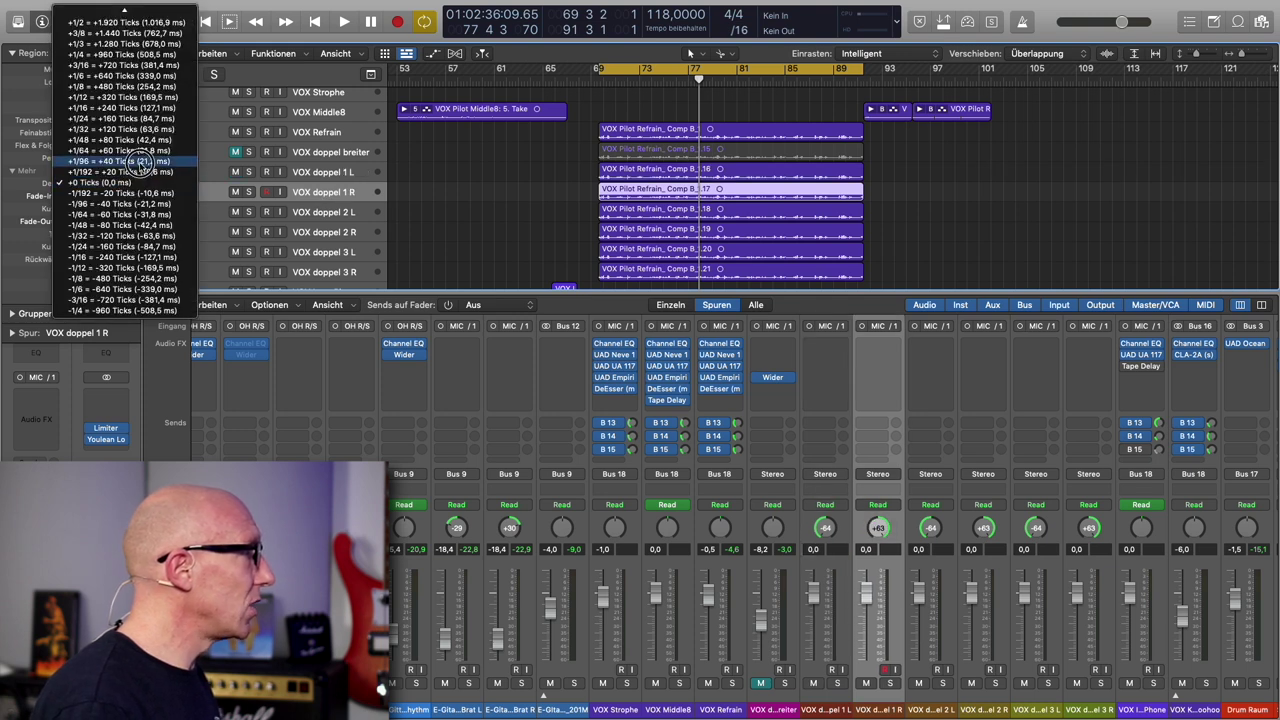
left_click(125, 161)
Step: Set the region delay to -1/96 on VOX doppel 2 L and +1/192 on VOX doppel 2 R
left_click(300, 213)
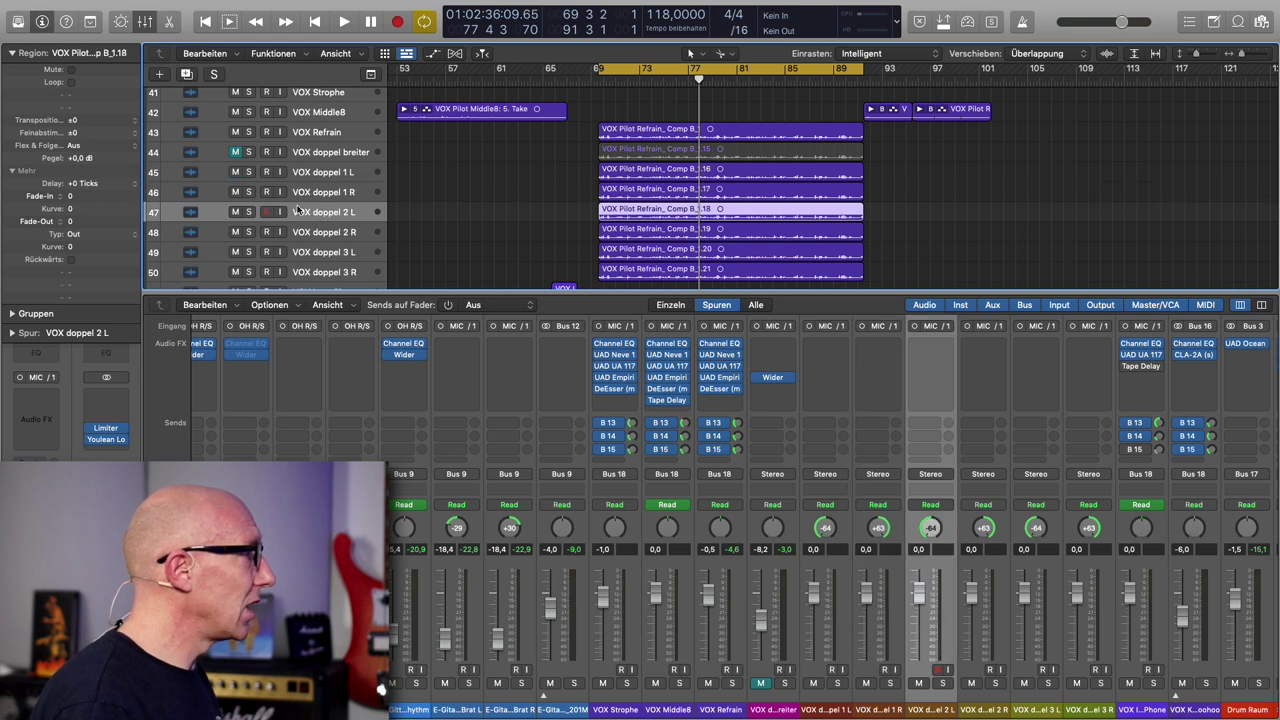
left_click(136, 188)
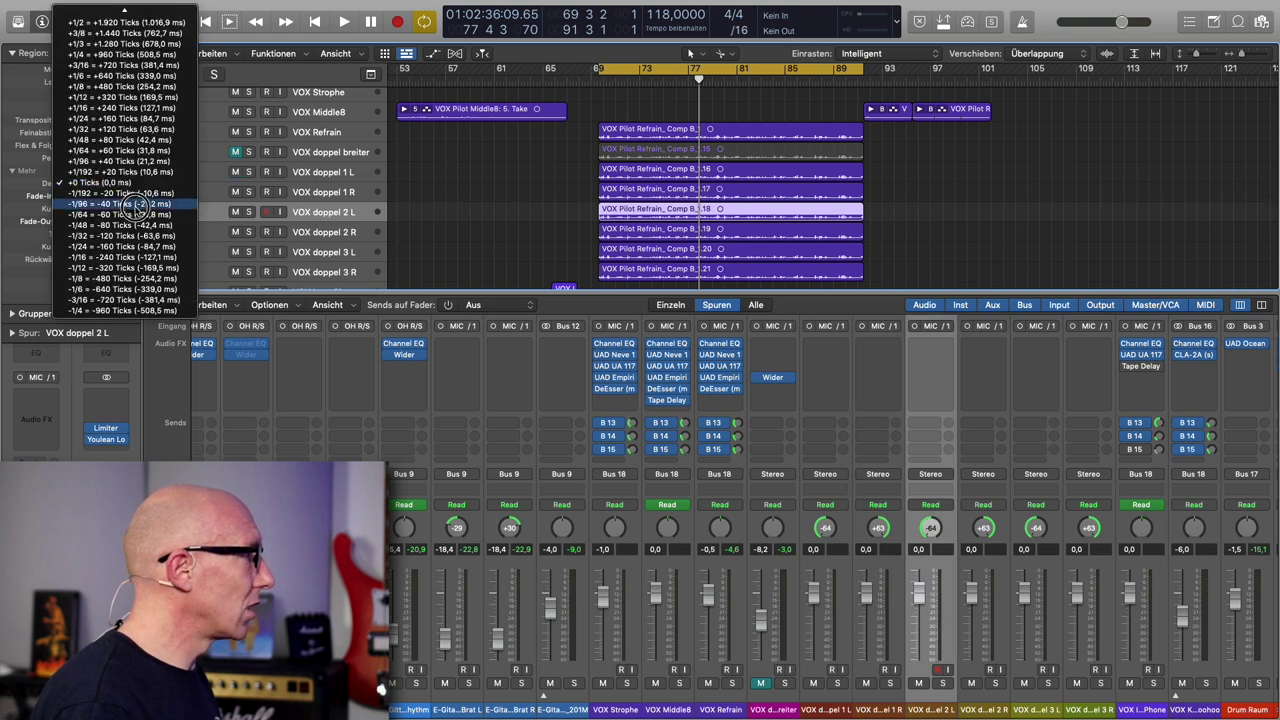
left_click(120, 206)
left_click(287, 236)
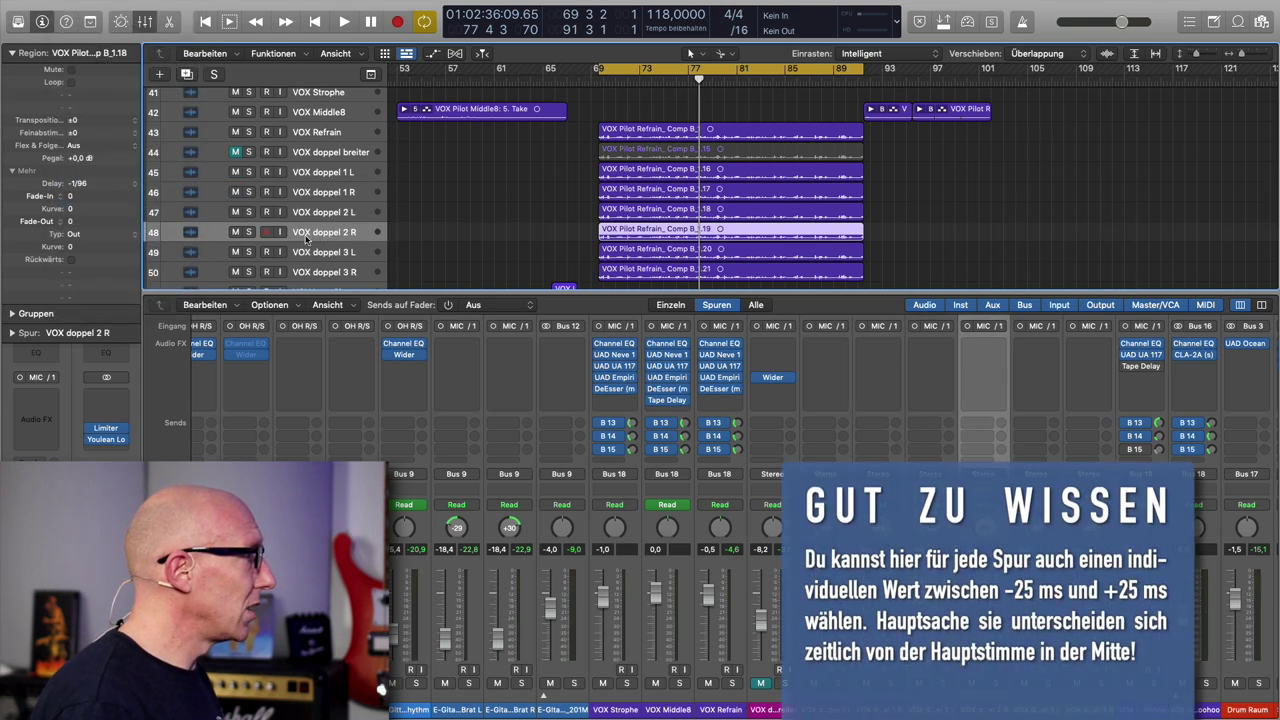
left_click(136, 184)
left_click(130, 173)
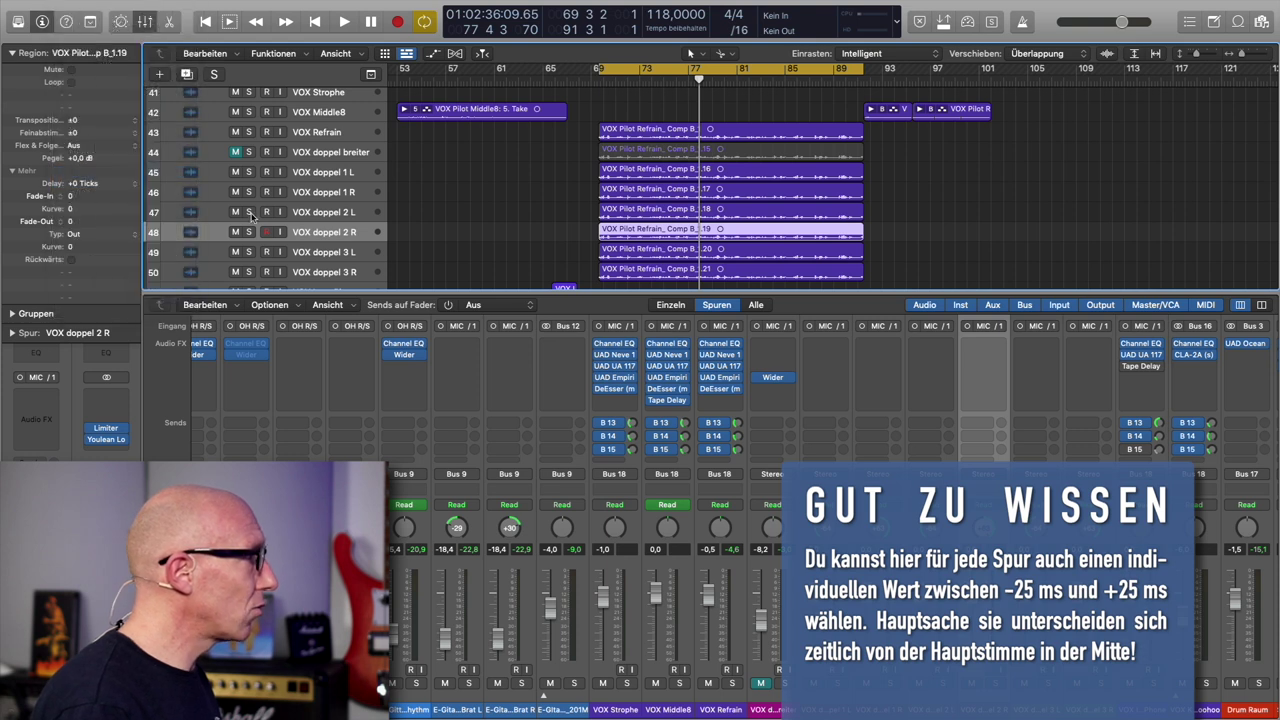
Step: Set the region delay to -1/96 on VOX doppel 3 L and +1/192 on VOX doppel 3 R
left_click(330, 254)
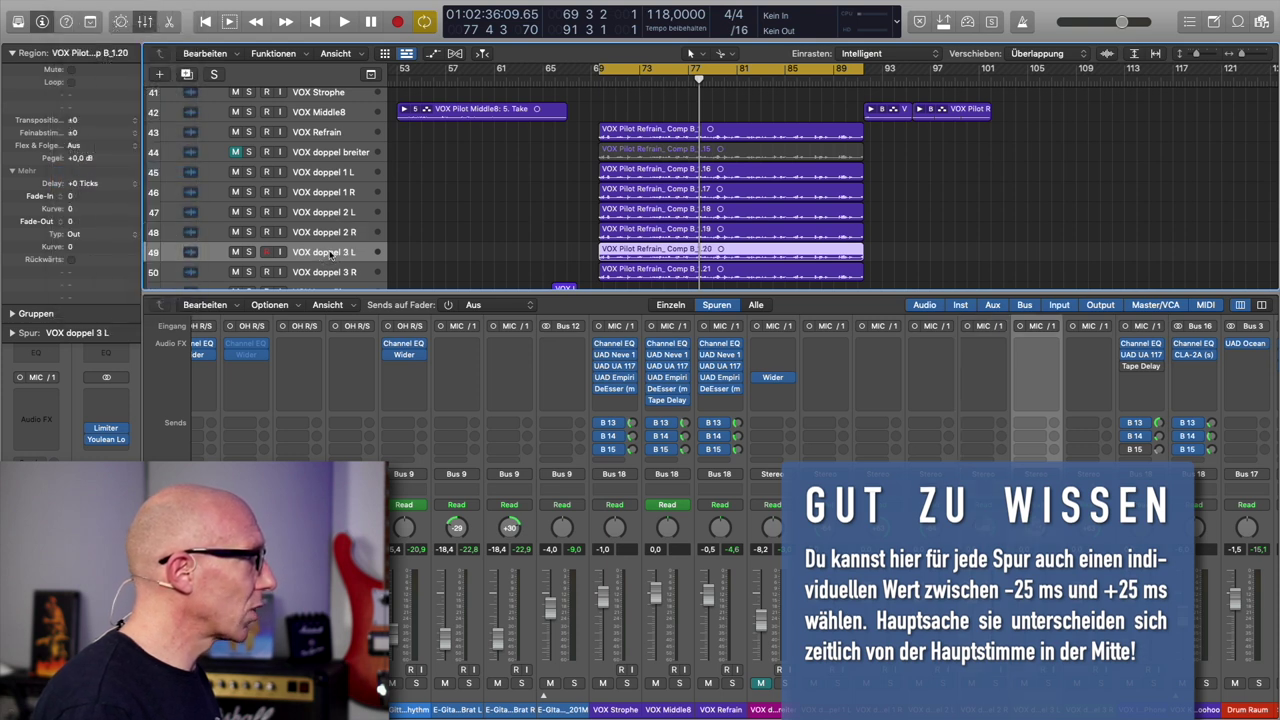
left_click(134, 187)
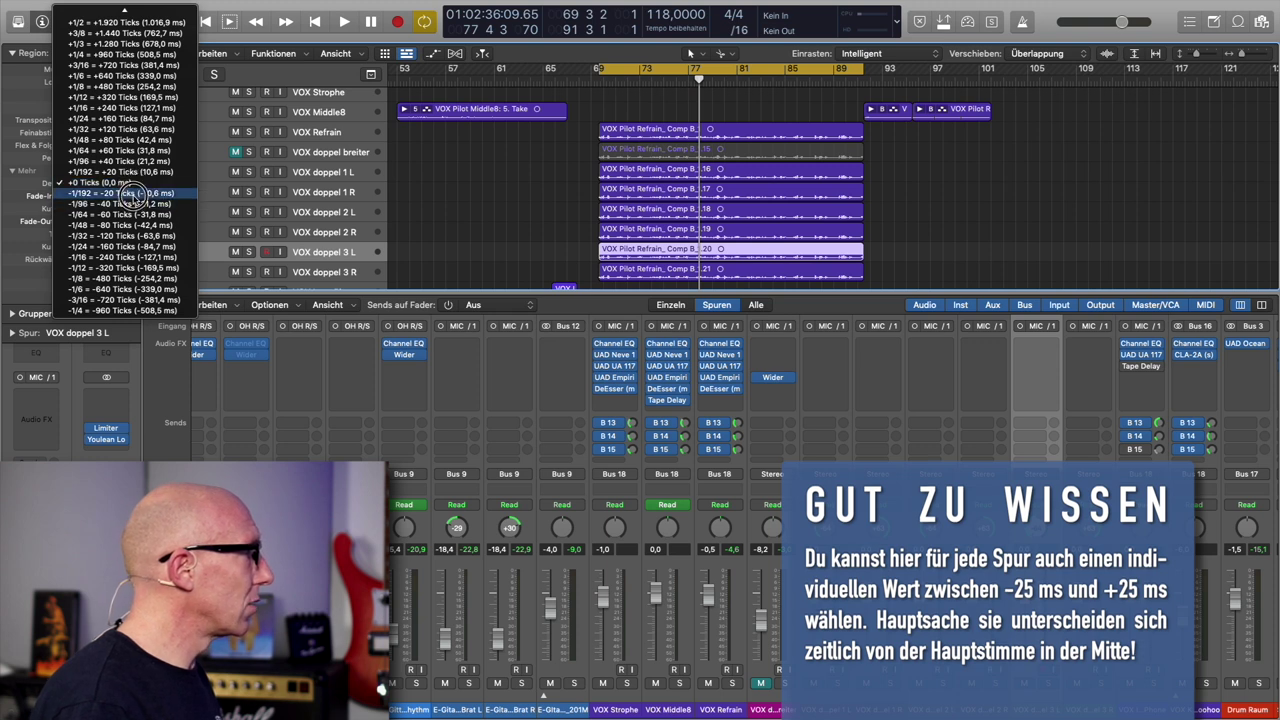
left_click(121, 185)
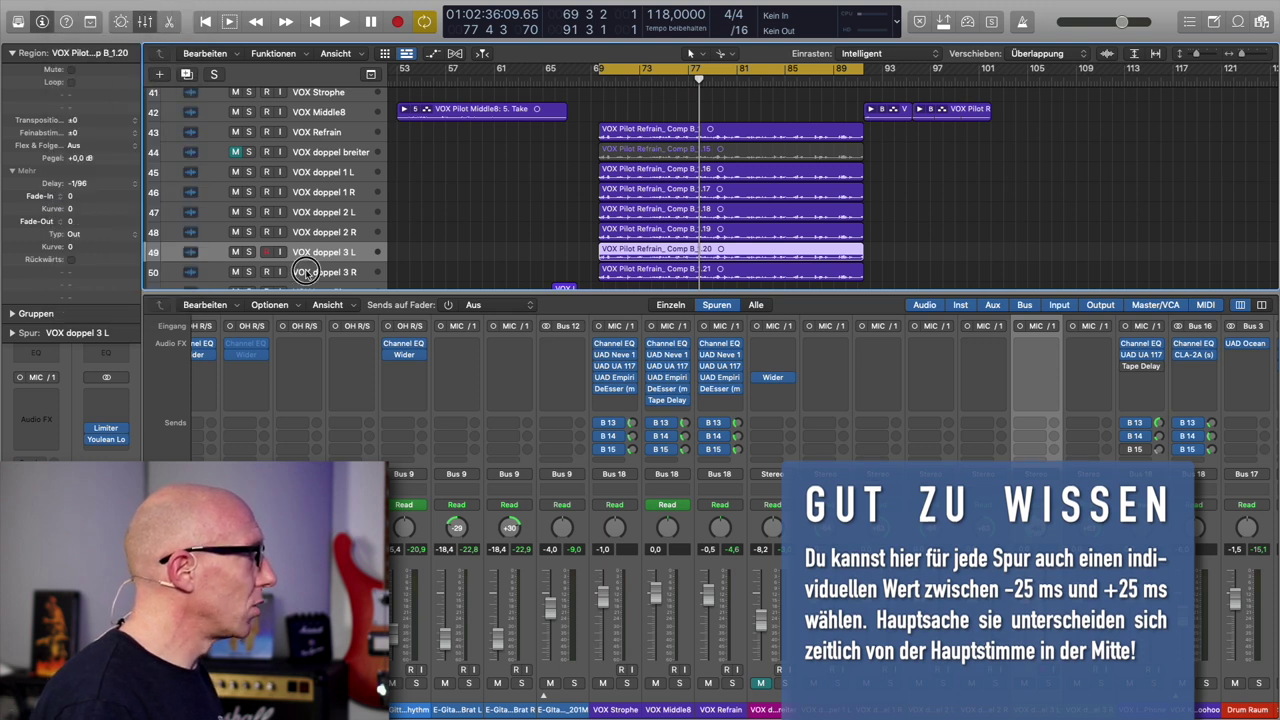
key("Down")
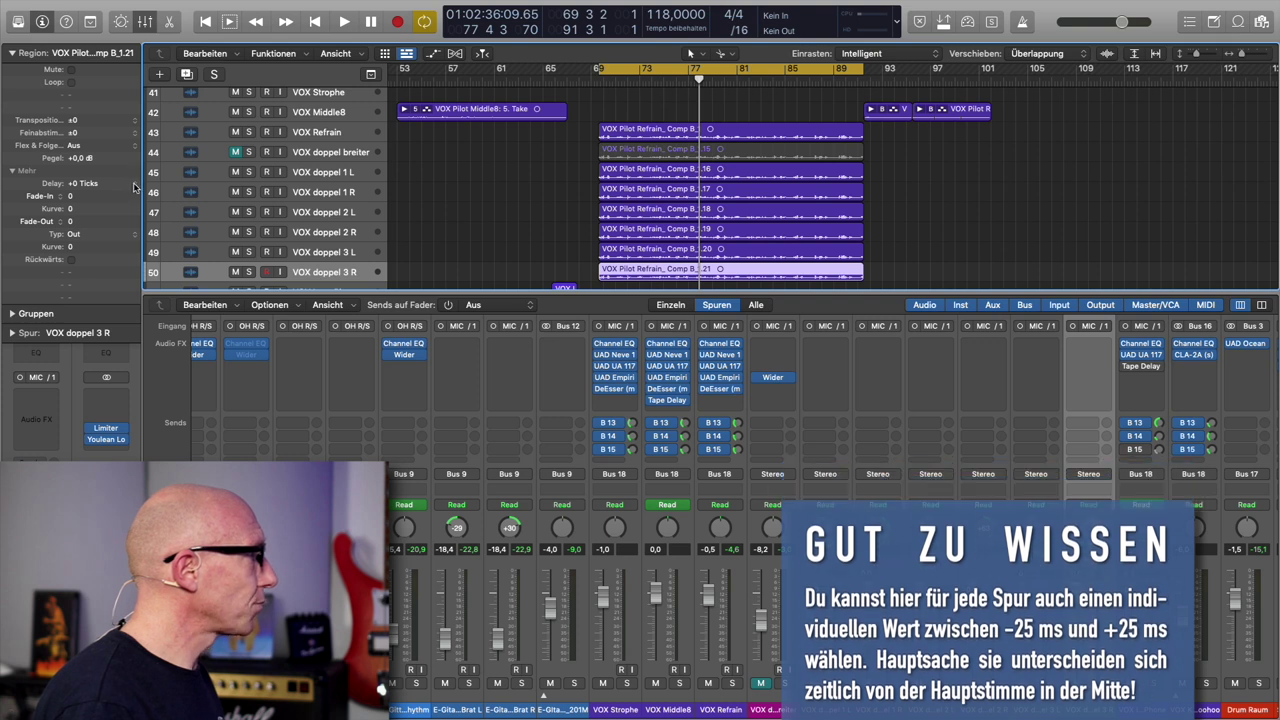
left_click(131, 184)
left_click(131, 173)
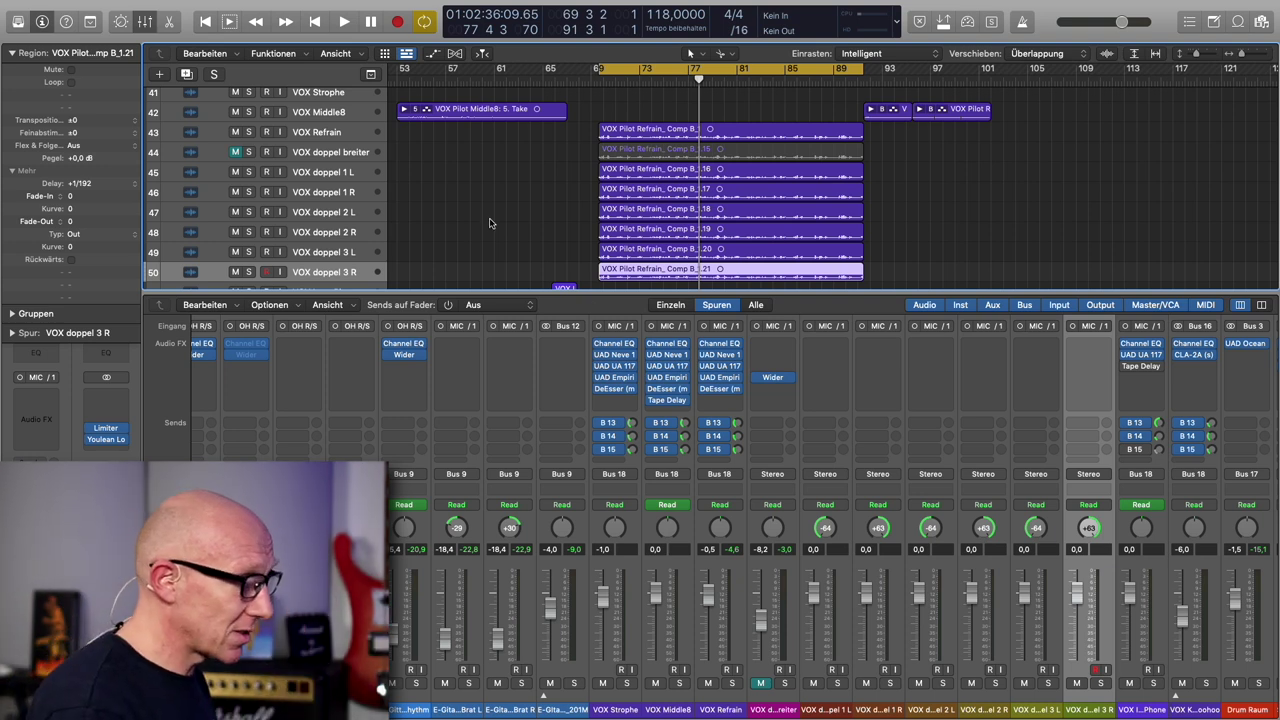
Step: Solo the six VOX doppel L and R tracks, play them back to hear the delayed doubles, and stop playback
left_click_drag(839, 688, 1083, 686)
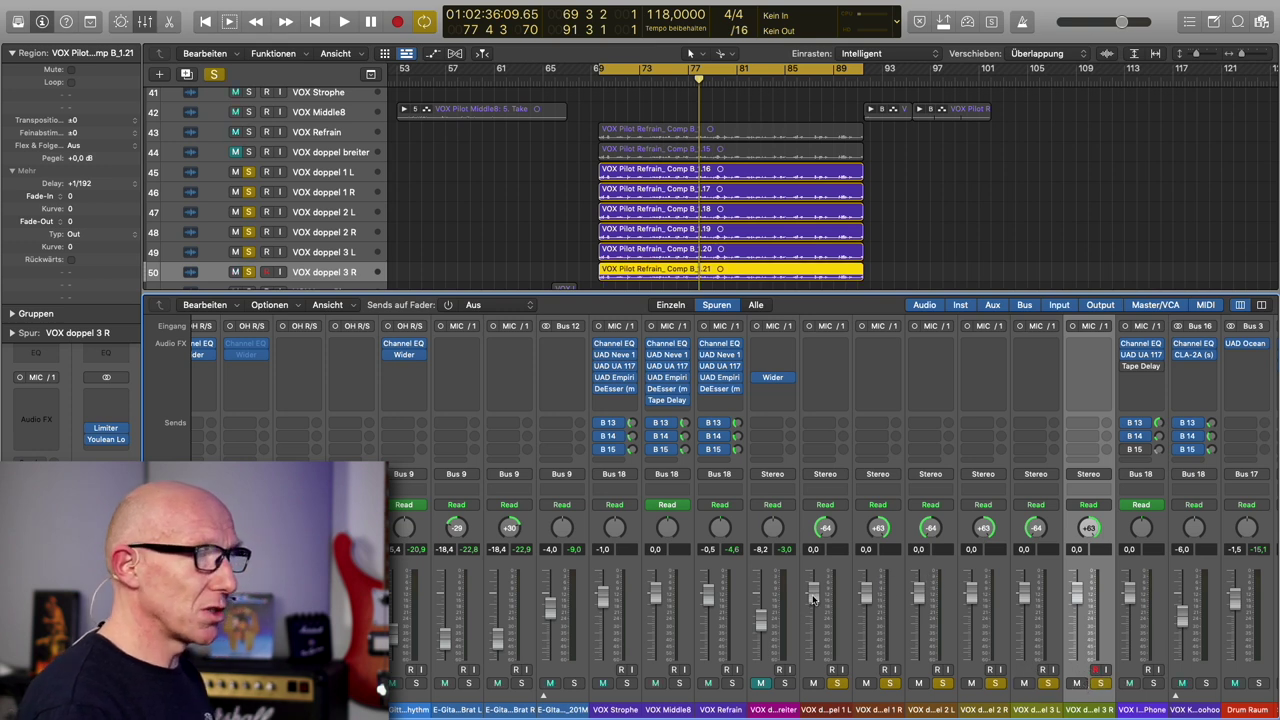
key("space")
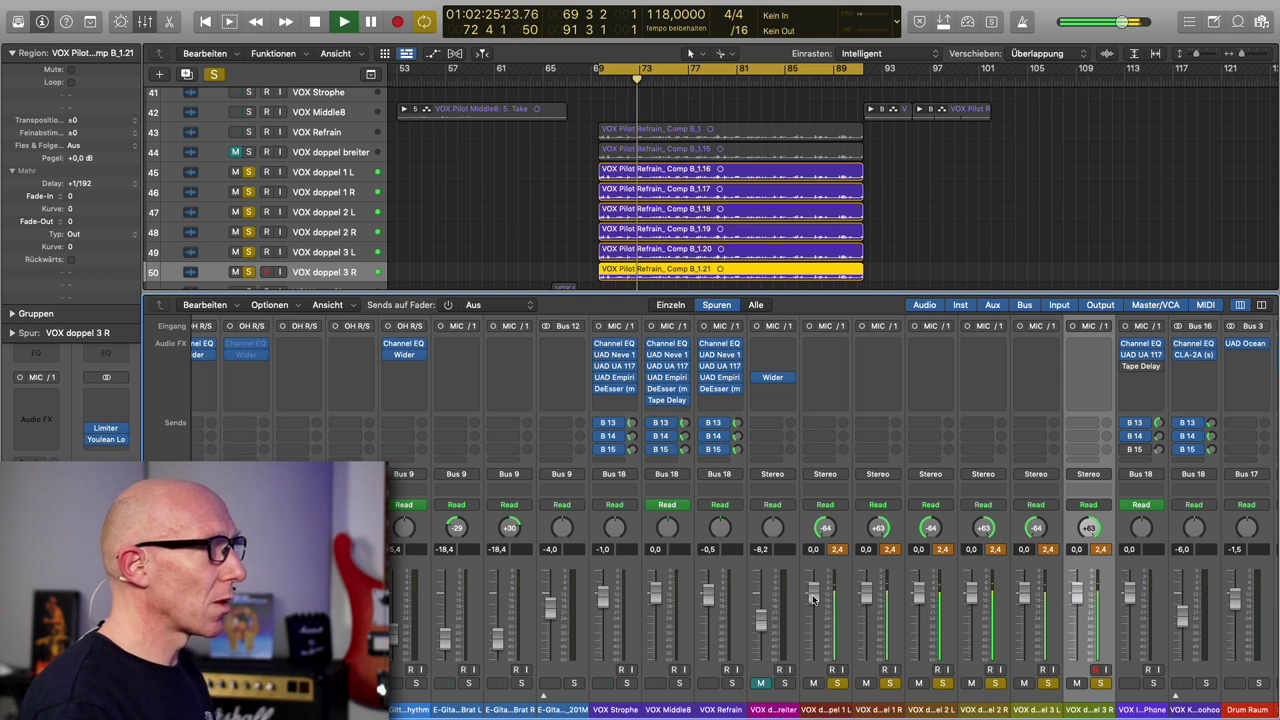
key("space")
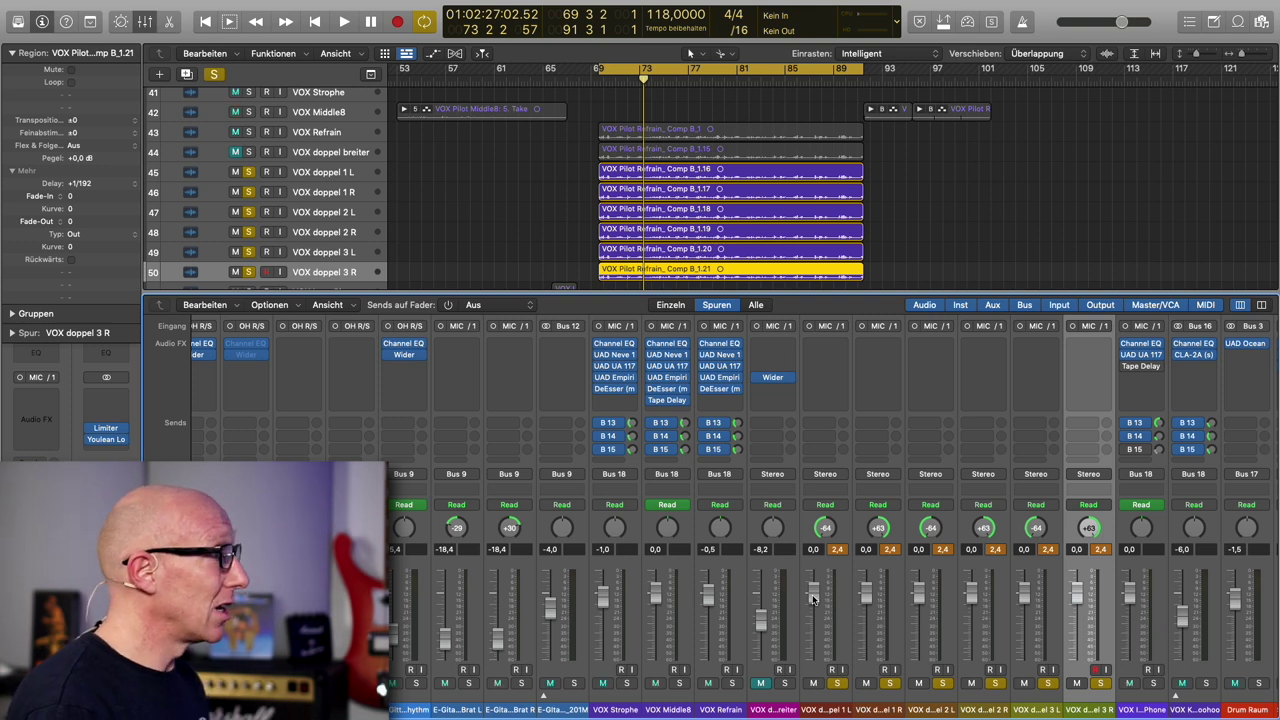
Step: Set the fine tuning of the region on VOX doppel 1 L to -6
left_click(345, 174)
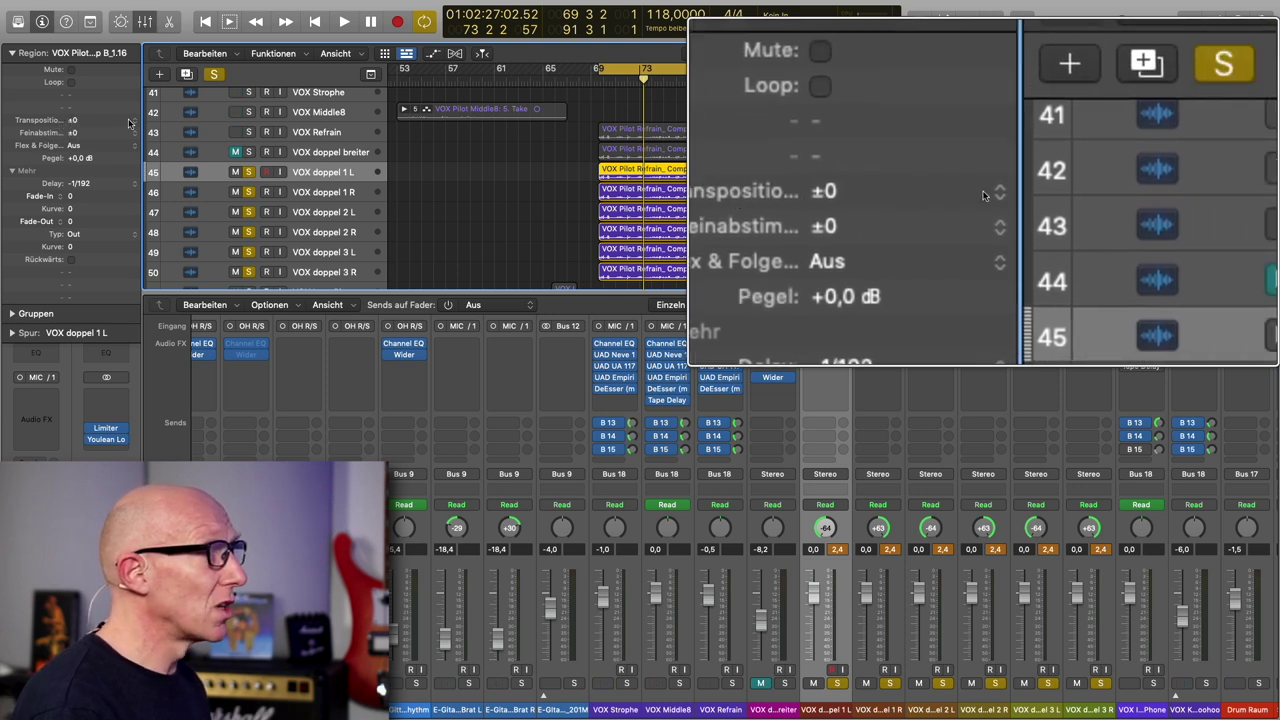
double_click(73, 133)
type("-")
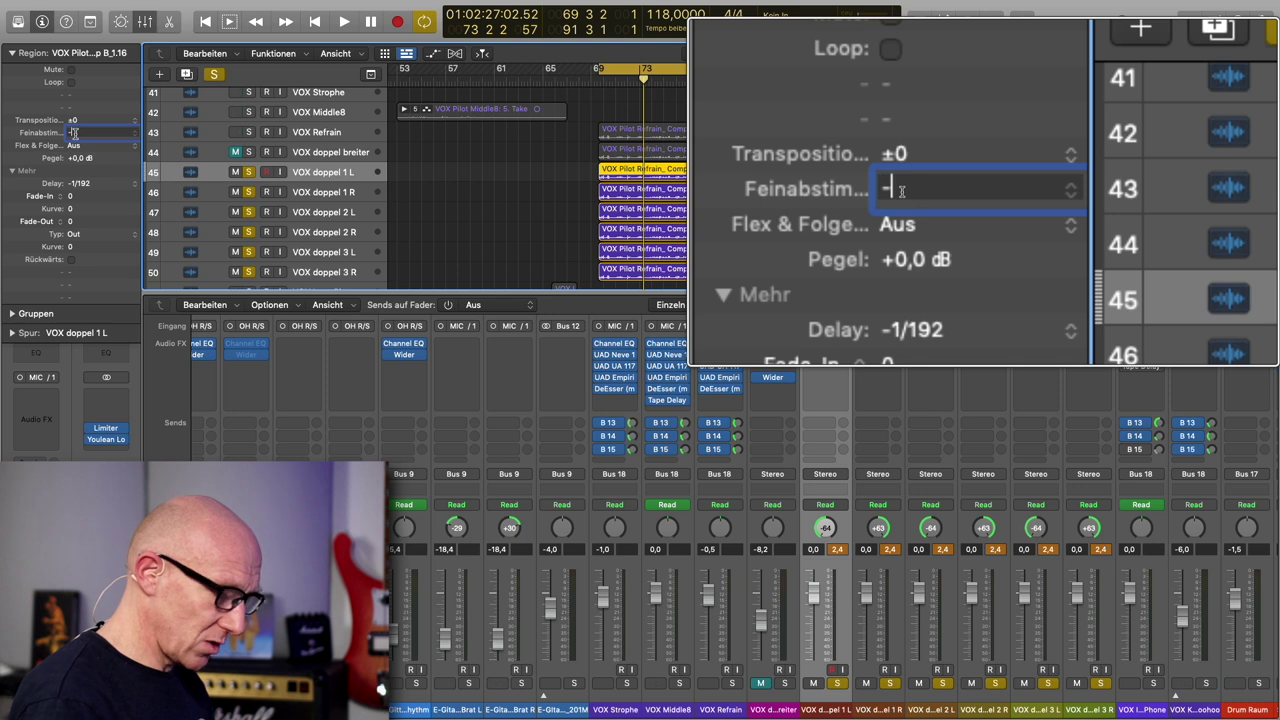
type("6")
key("Return")
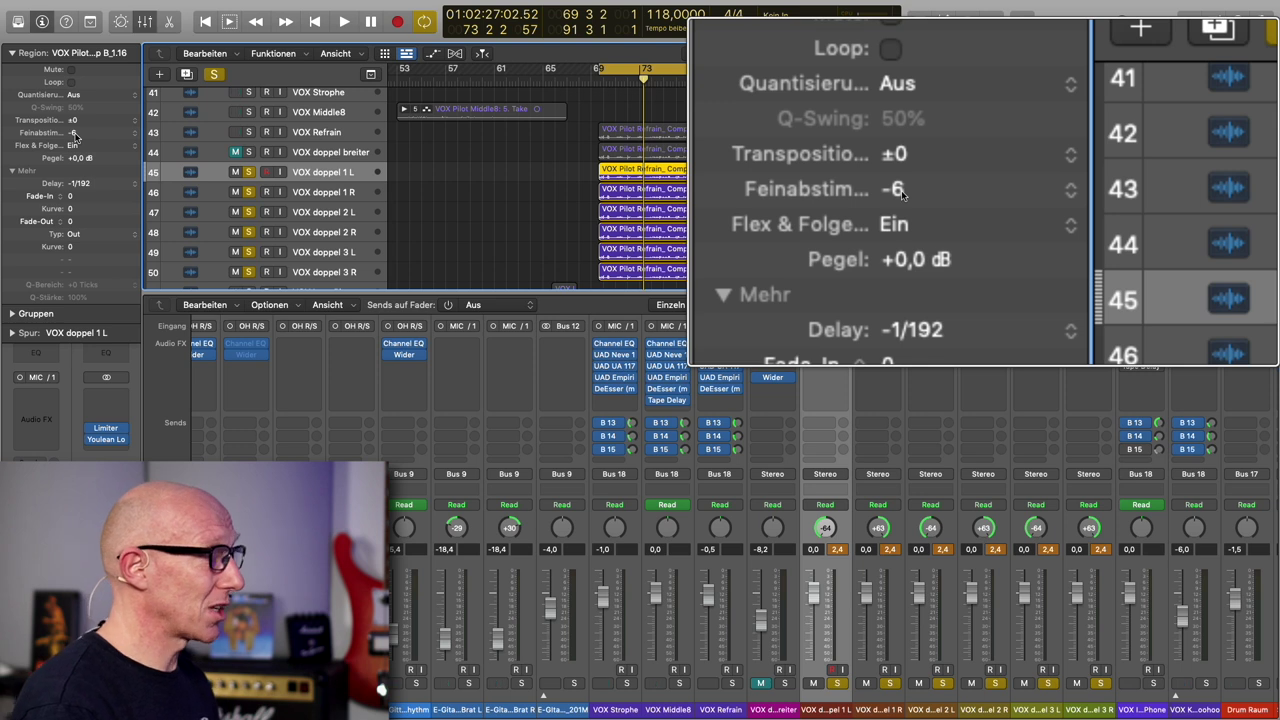
Step: Set the fine tuning of the region on VOX doppel 1 R to +6
key("Down")
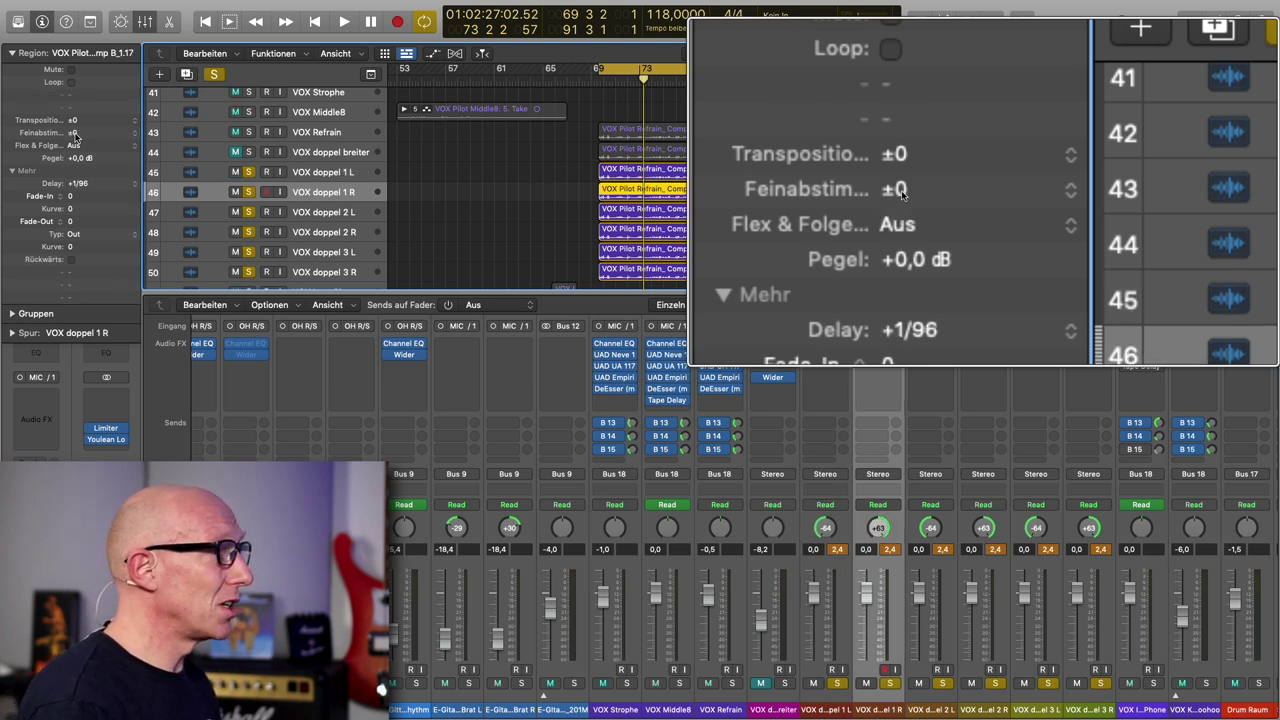
double_click(73, 133)
type("6")
key("Return")
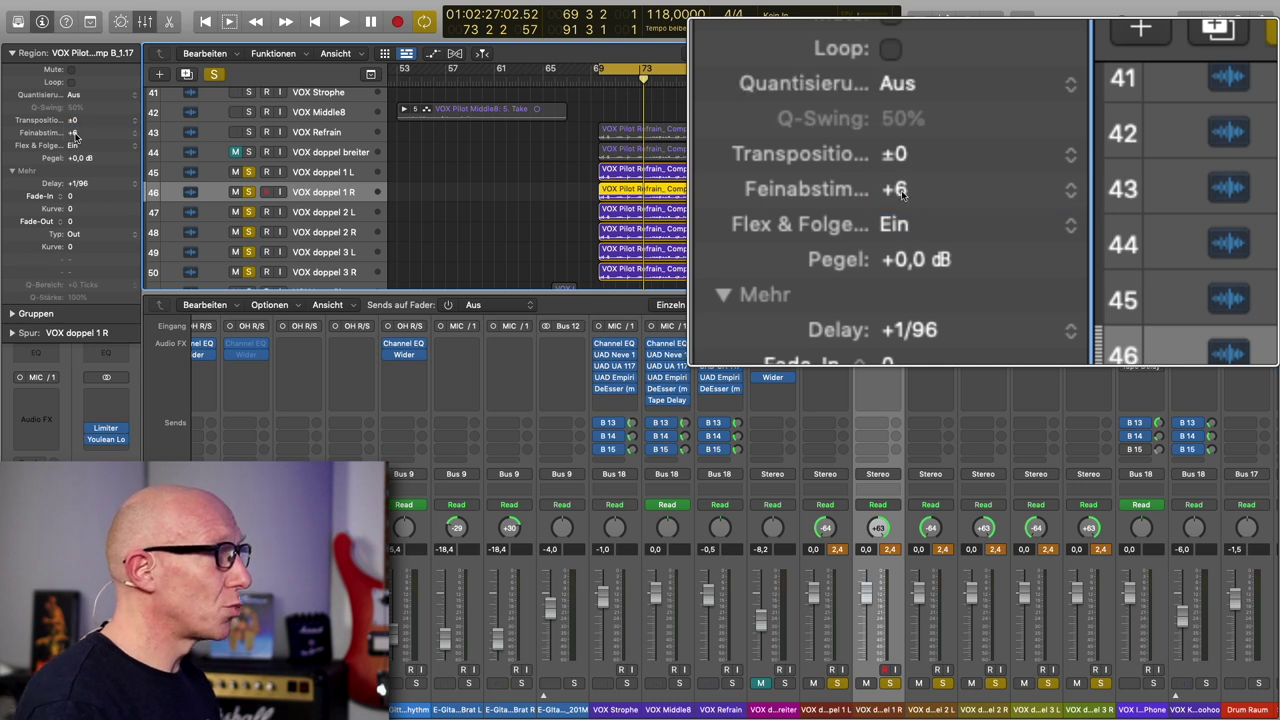
Step: Set the region fine tuning to -9 on VOX doppel 2 L and +9 on VOX doppel 2 R
key("Down")
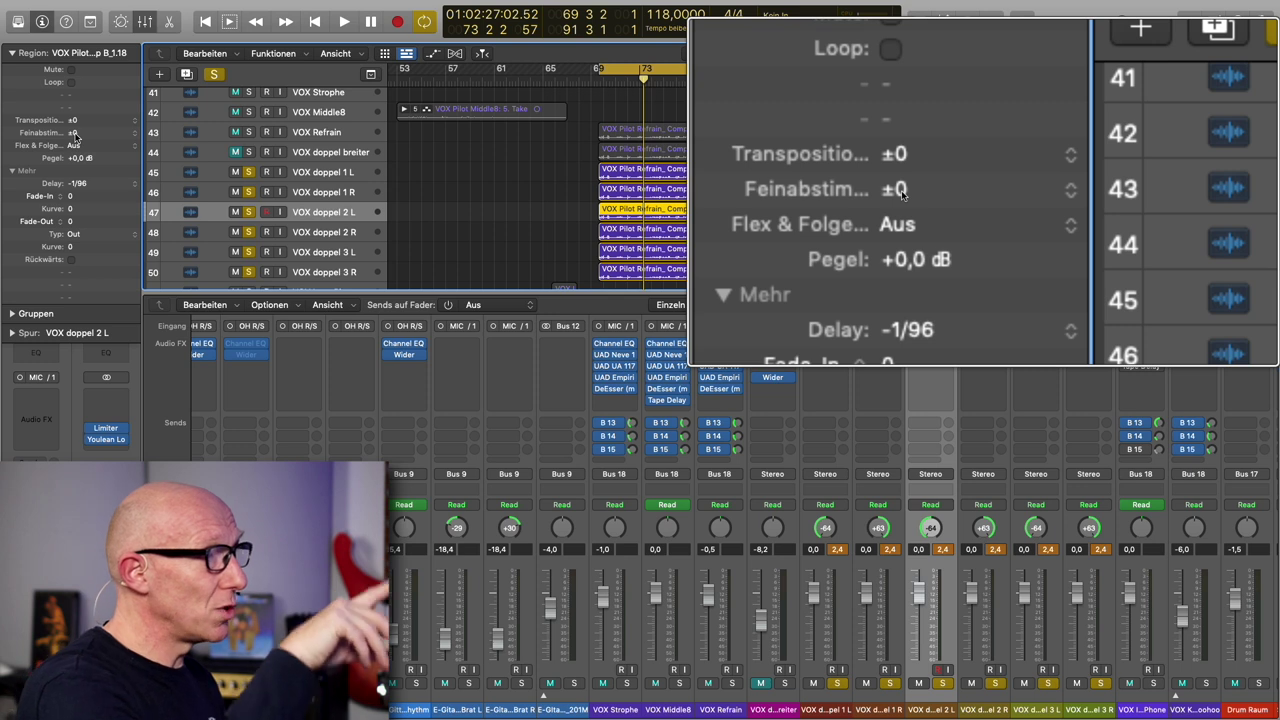
double_click(73, 133)
type("-9")
key("Return")
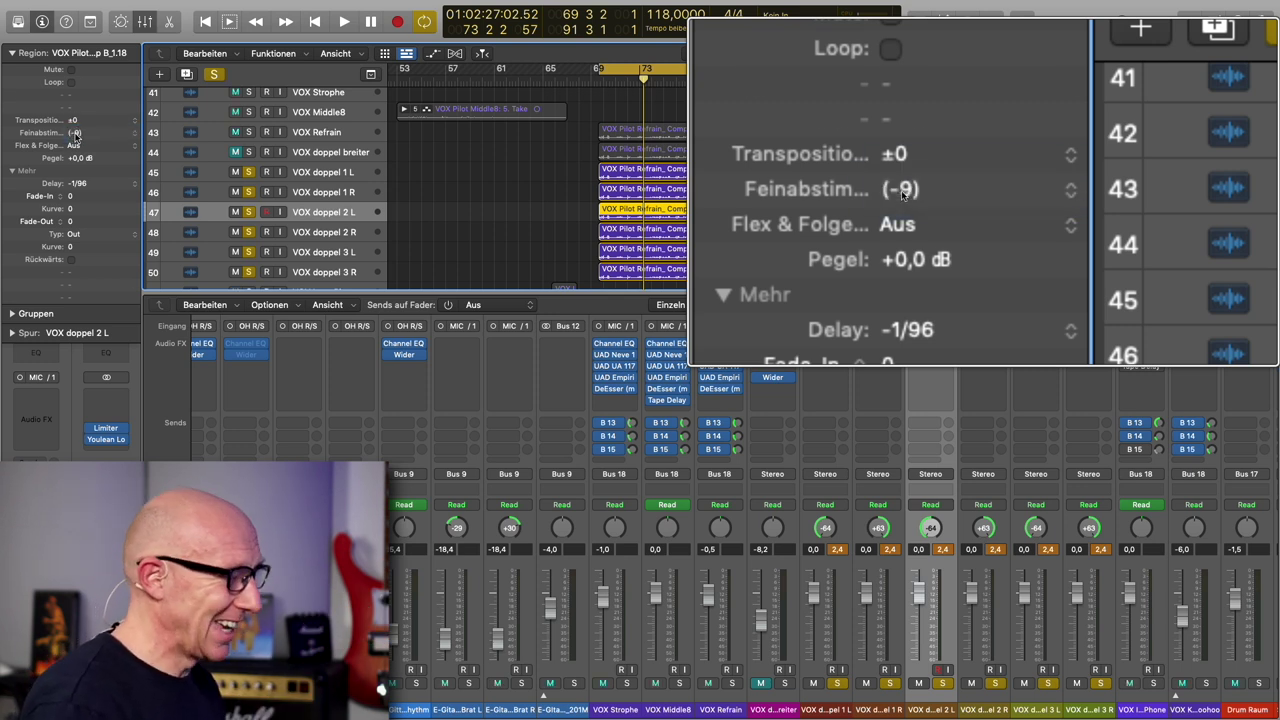
key("Down")
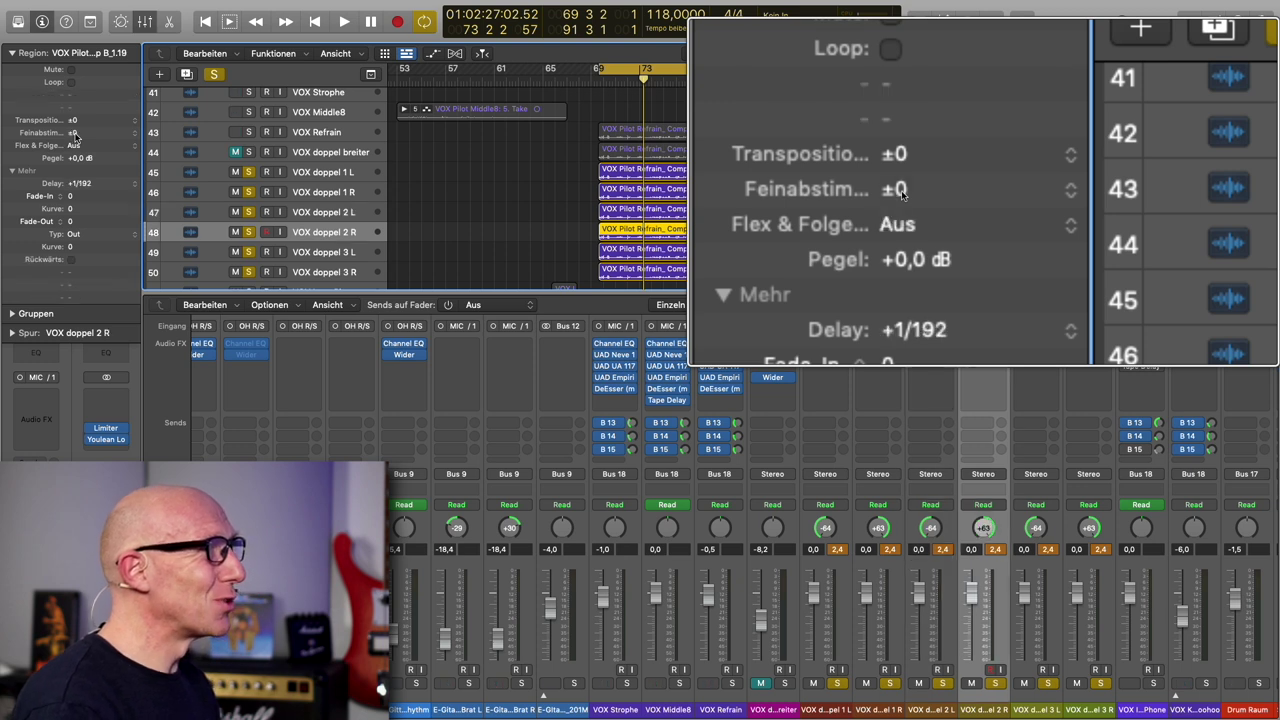
double_click(73, 133)
type("9")
key("Return")
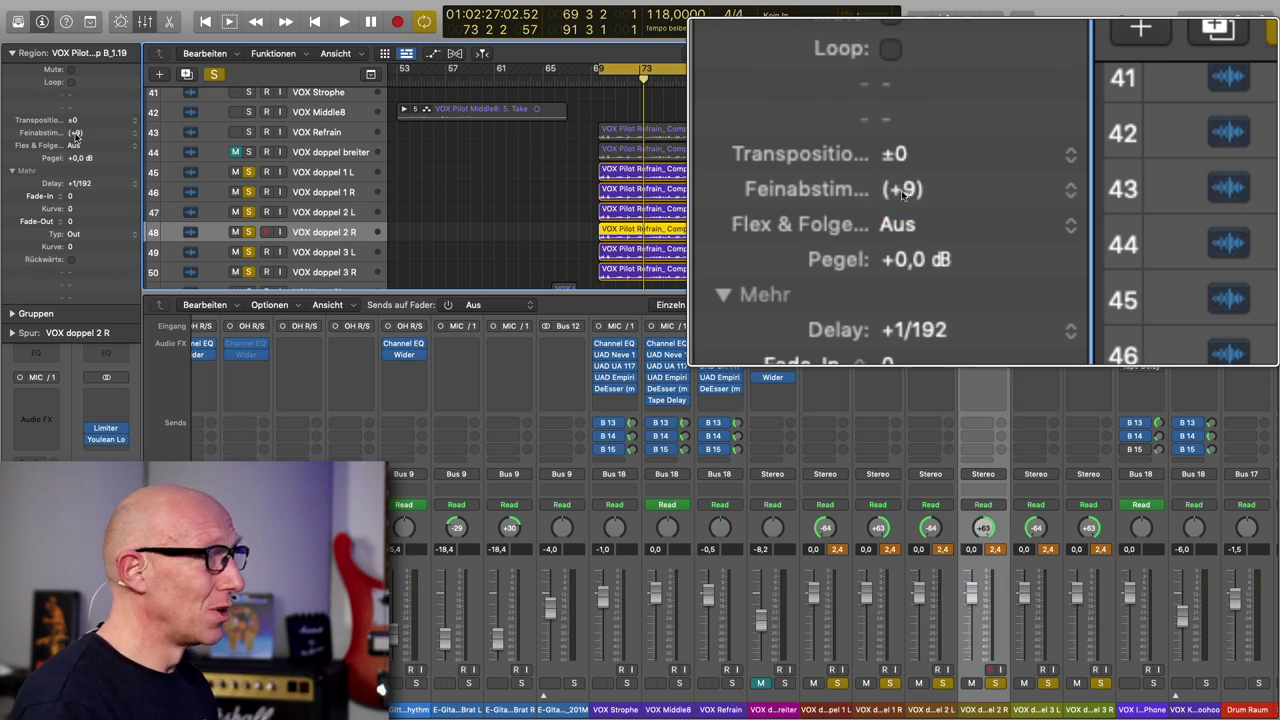
Step: Set the region fine tuning to -12 on VOX doppel 3 L and +12 on VOX doppel 3 R
key("Down")
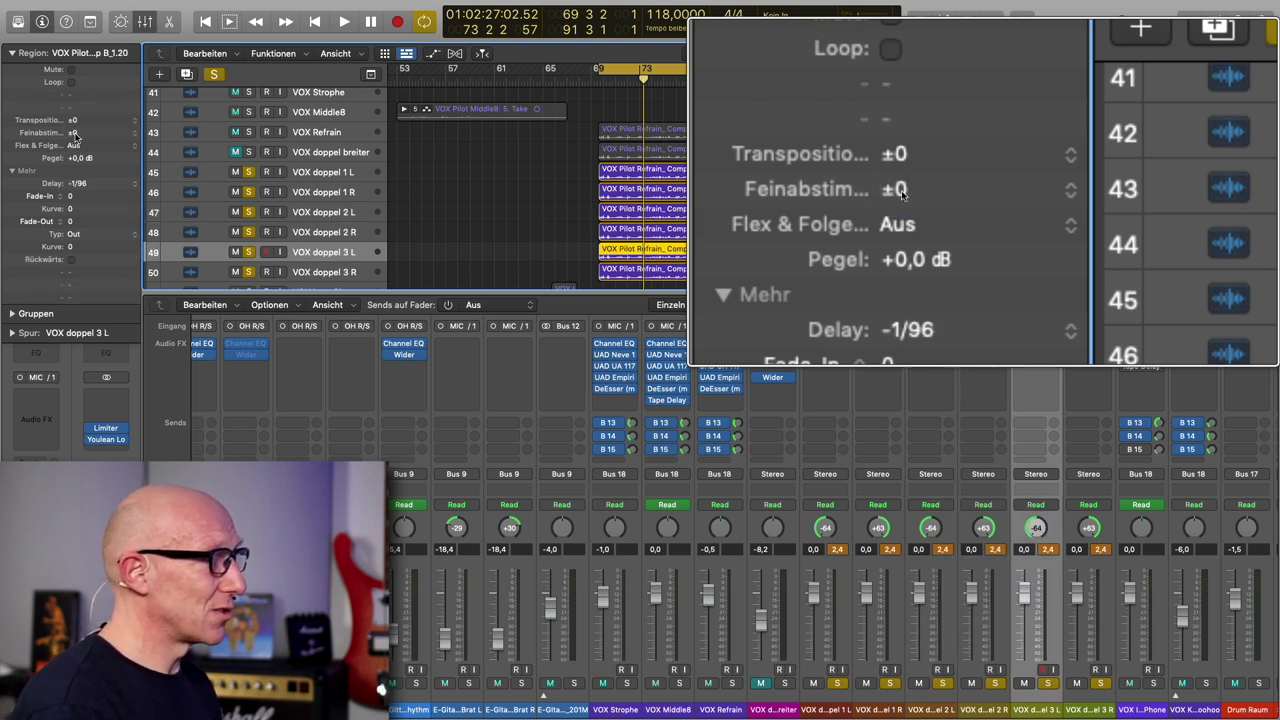
double_click(73, 133)
type("-12")
key("Return")
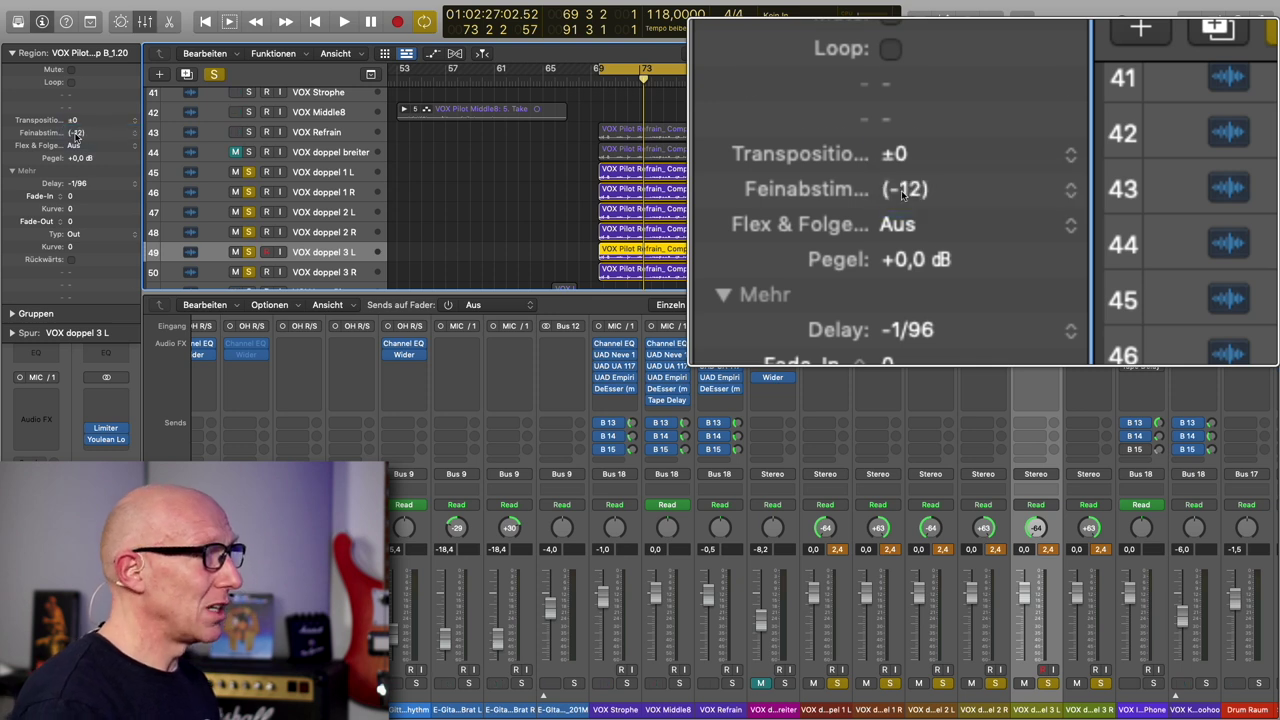
key("Down")
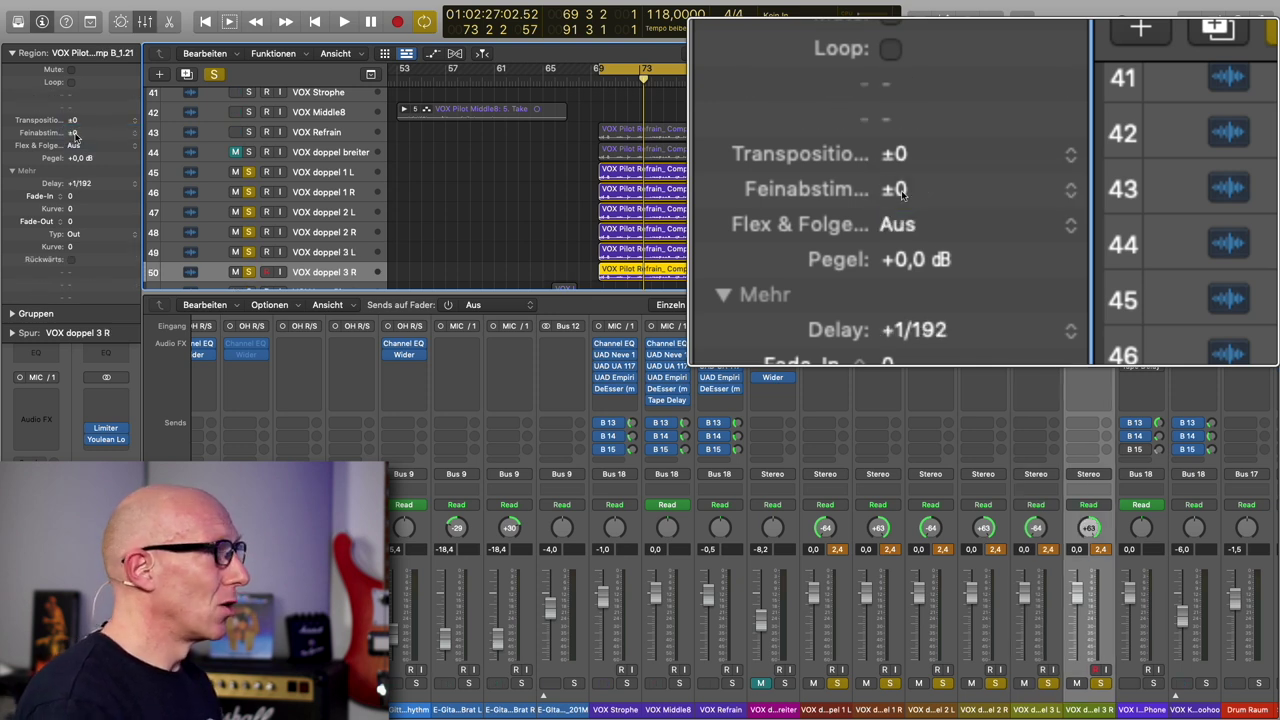
double_click(74, 134)
type("12")
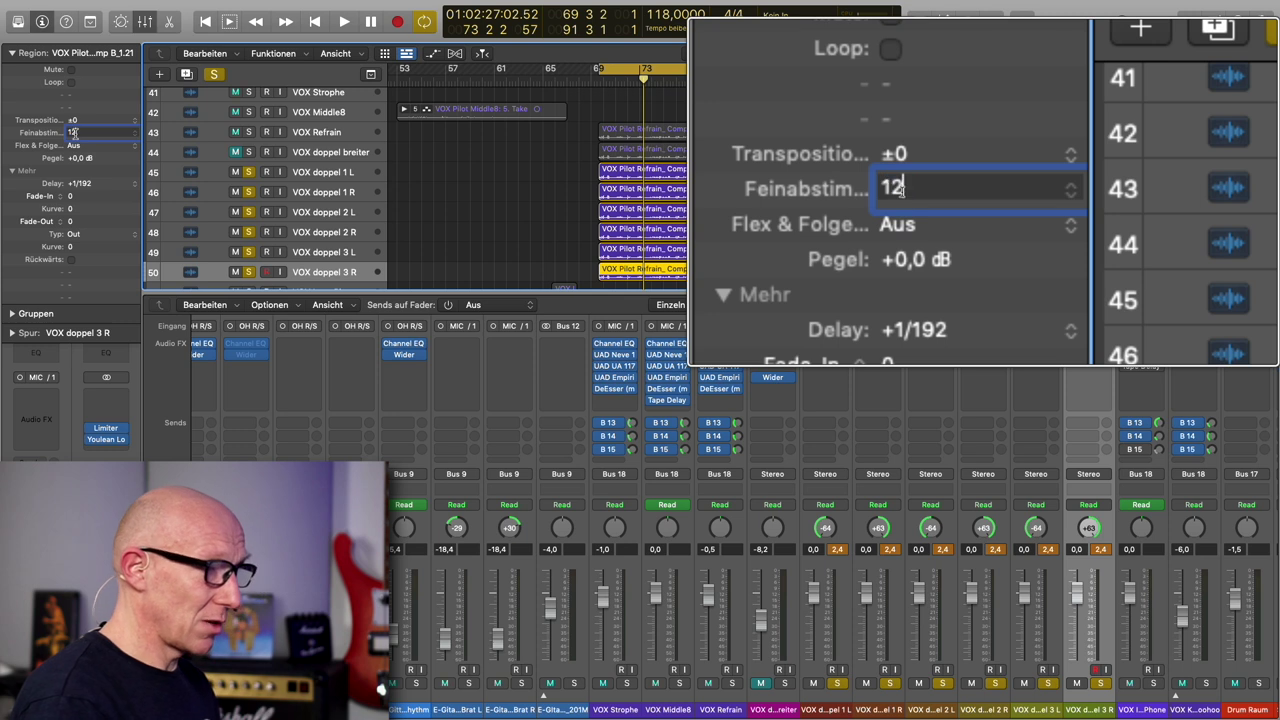
key("Return")
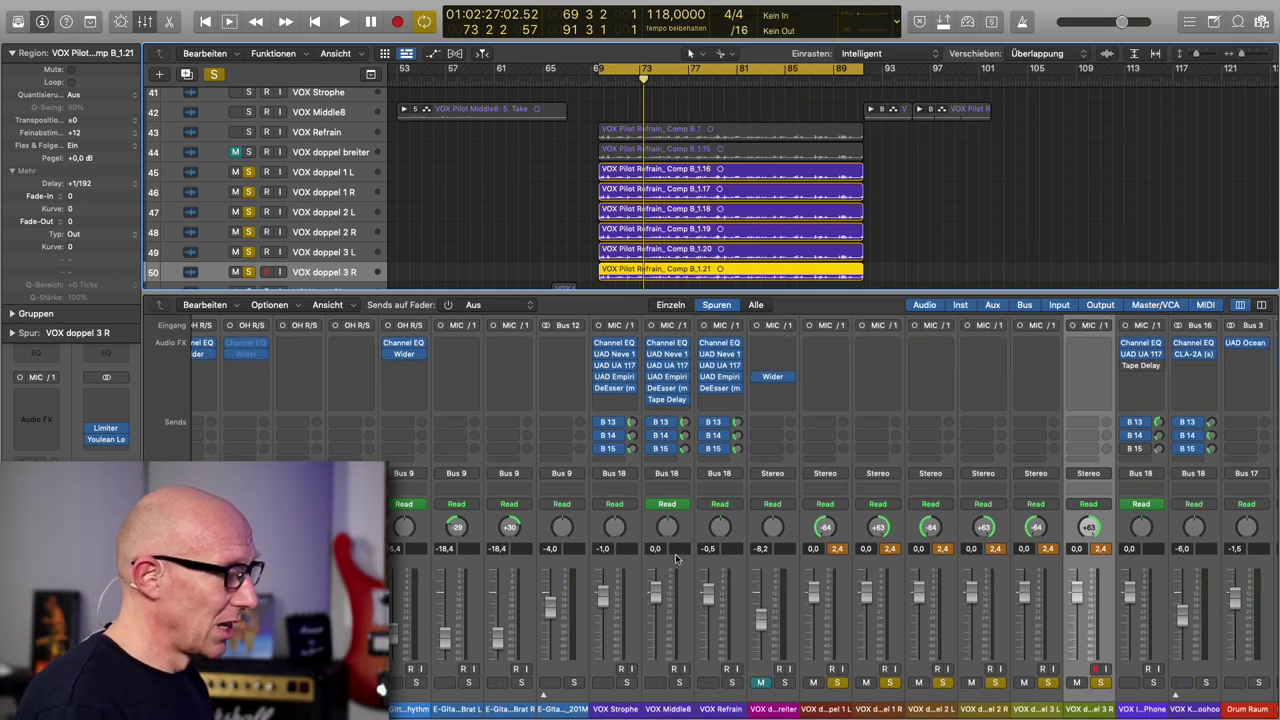
Step: Play back the soloed VOX doppel tracks to hear the detuned doubles, and stop playback
key("space")
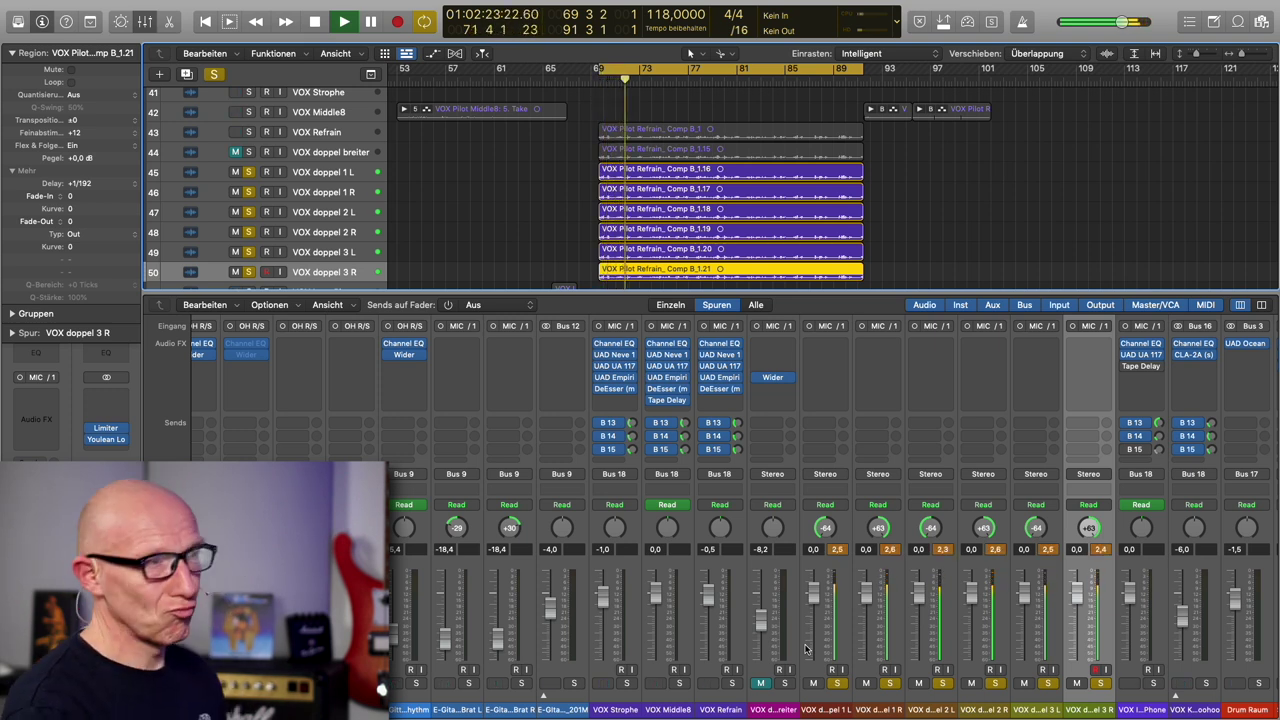
key("space")
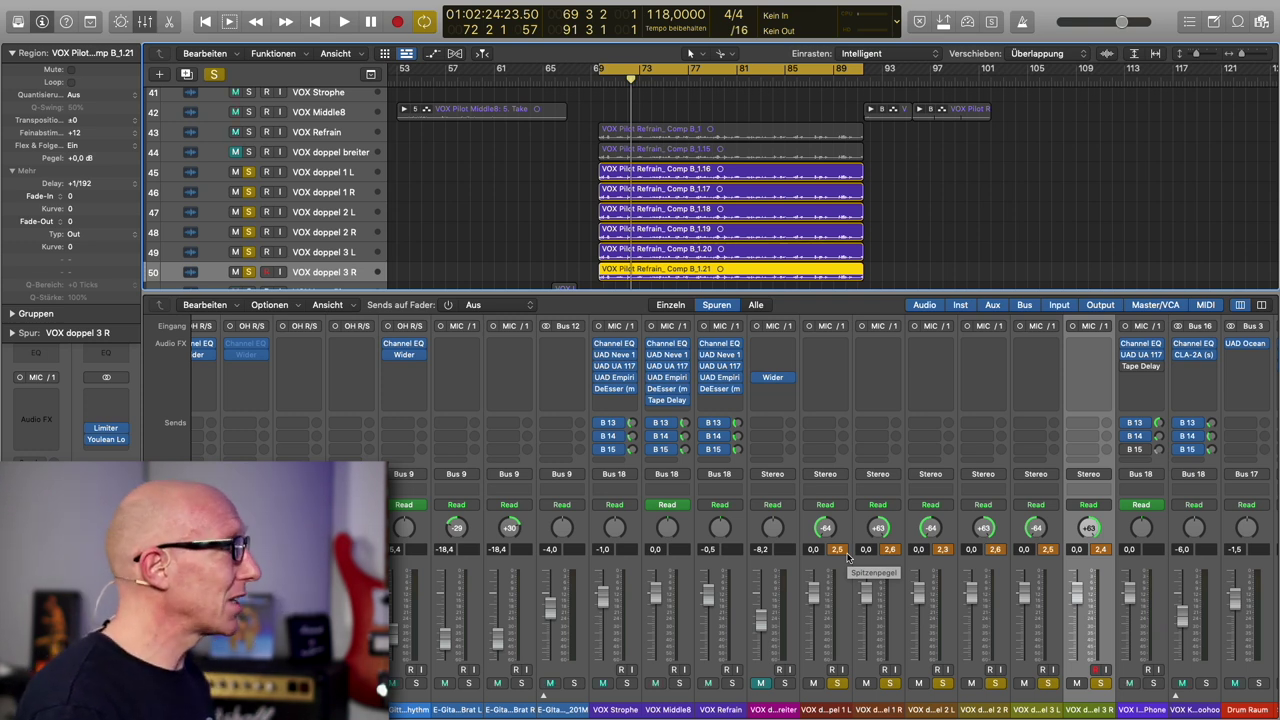
Step: Look up the key command assigned to Spurstapel erzeugen for the six VOX doppel tracks, and close the key command list
left_click(341, 175, "shift")
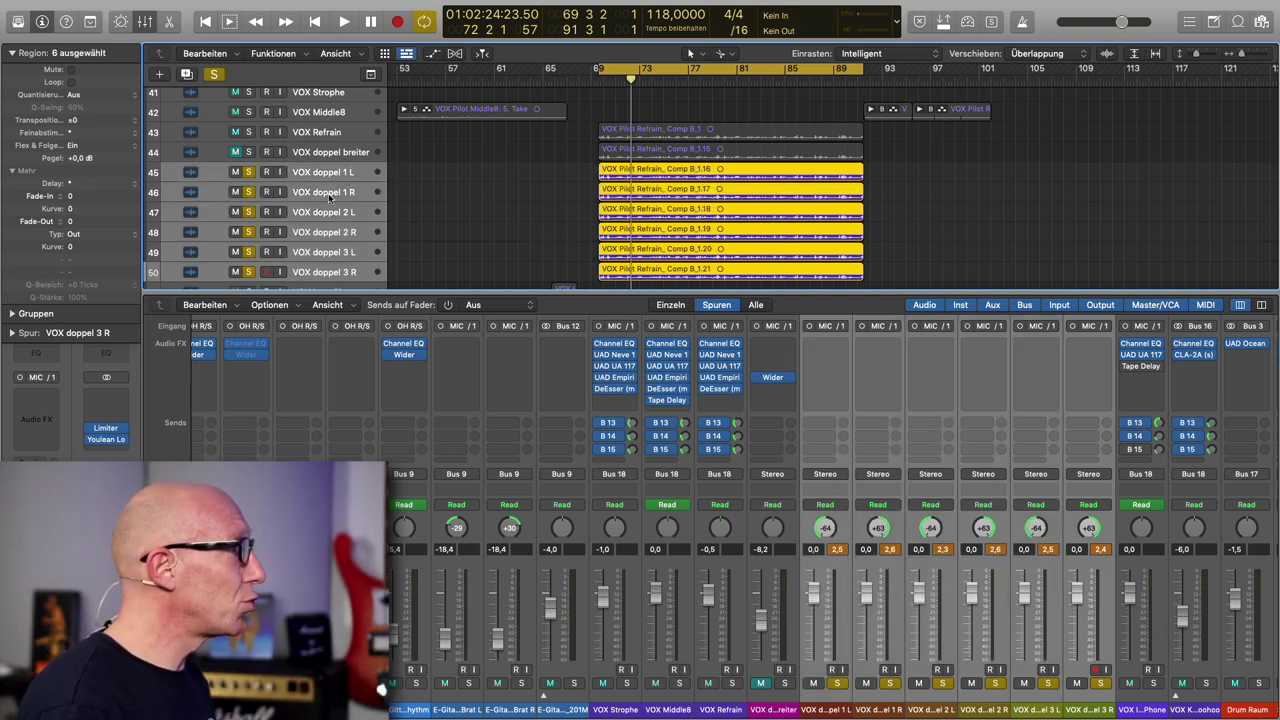
left_click(331, 271)
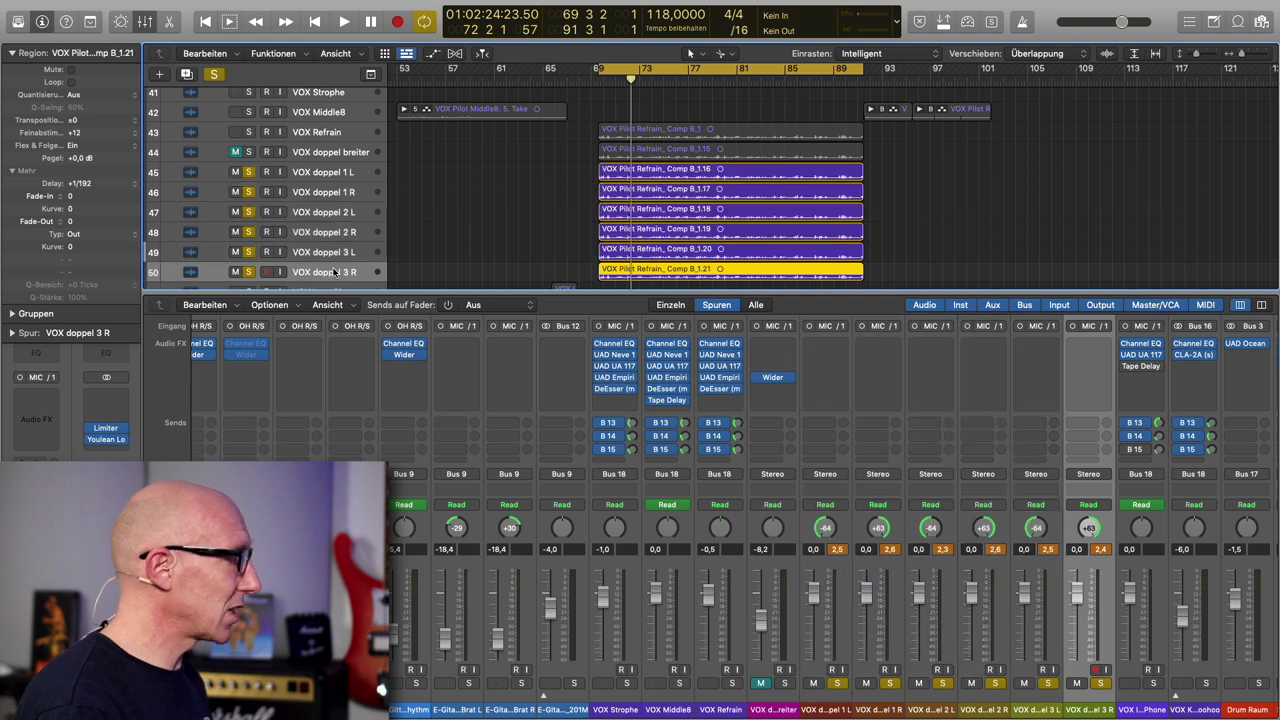
left_click(337, 174, "shift")
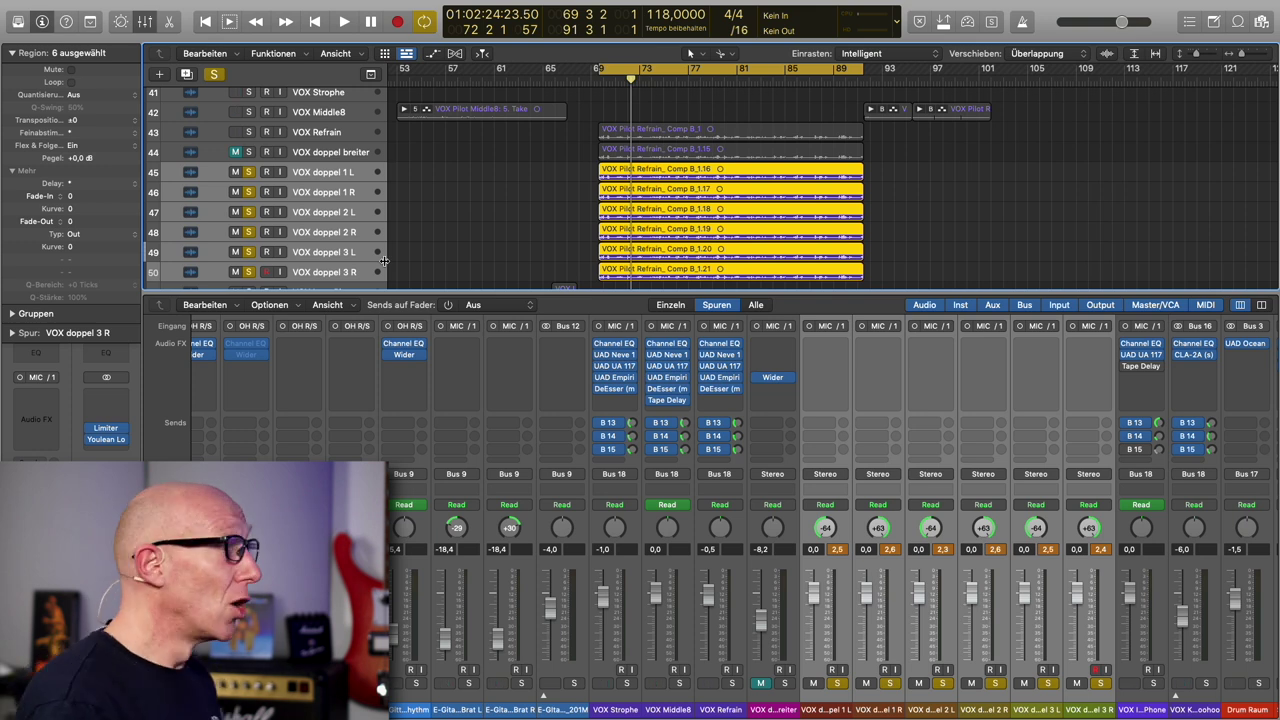
right_click(339, 175)
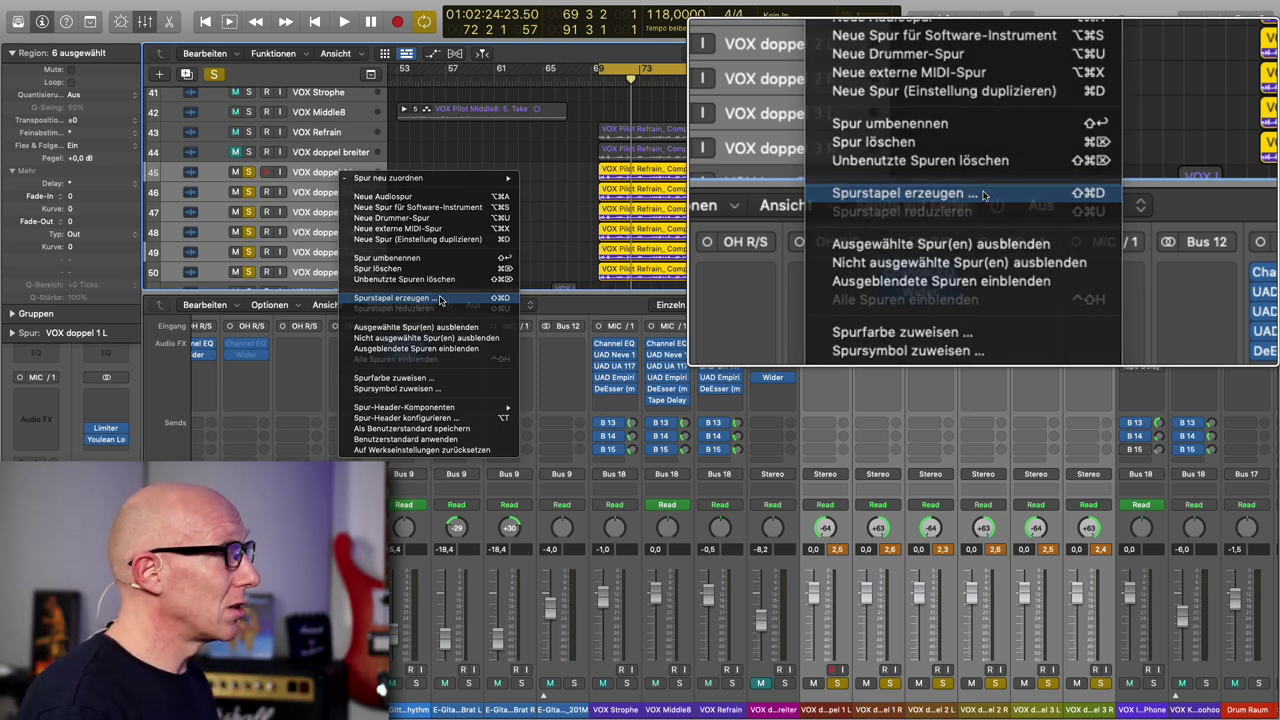
key("alt+k")
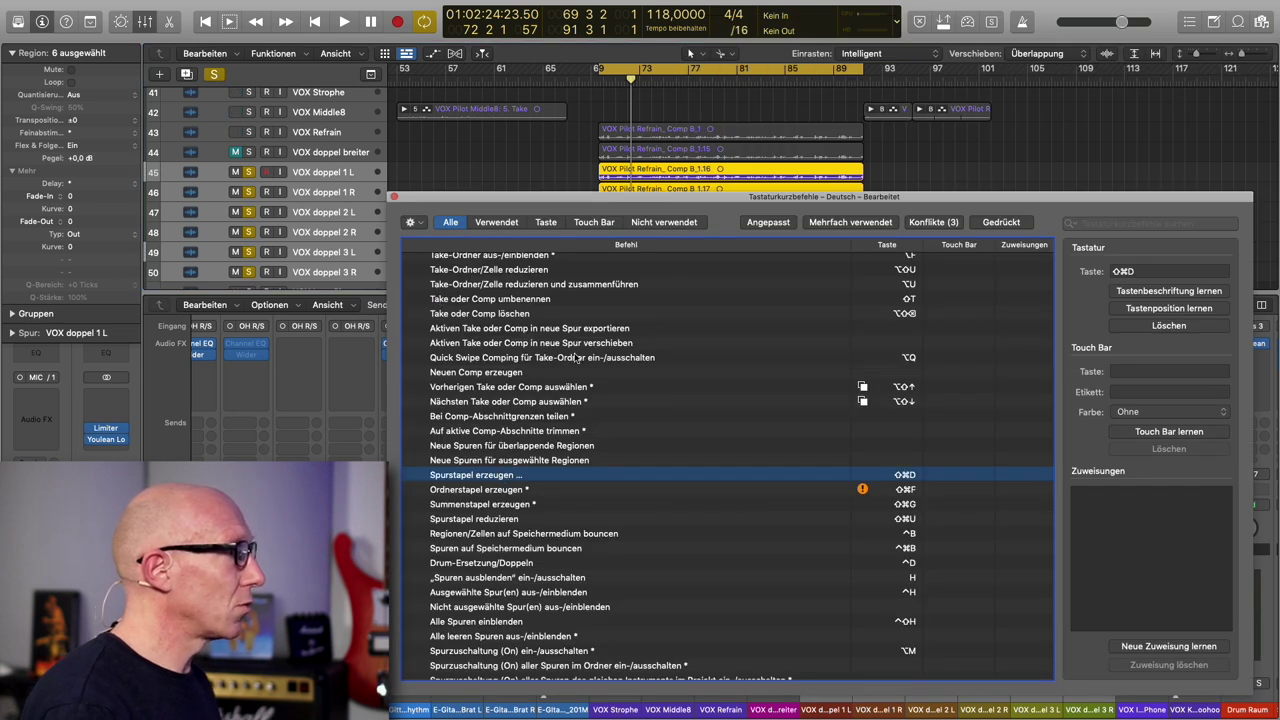
left_click(395, 187)
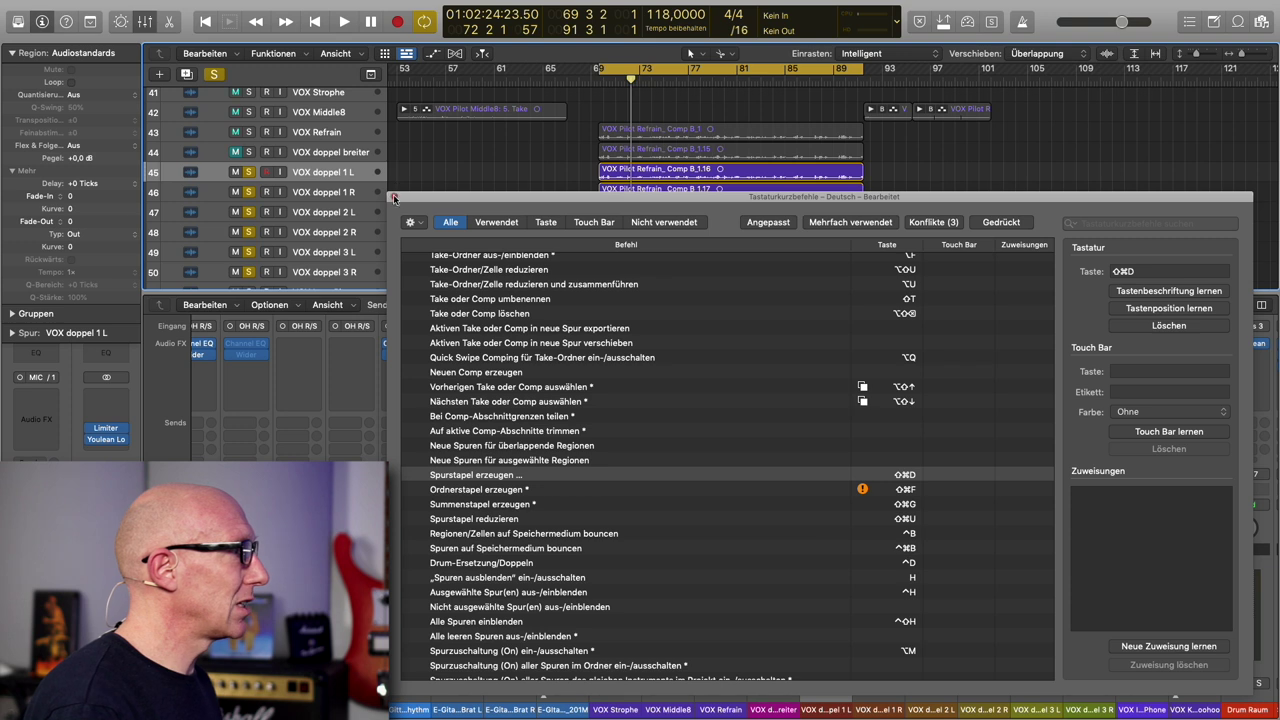
left_click(395, 197)
Step: Group the six VOX doppel L and R tracks into a track stack of type Summenstapel
left_click(340, 274, "shift")
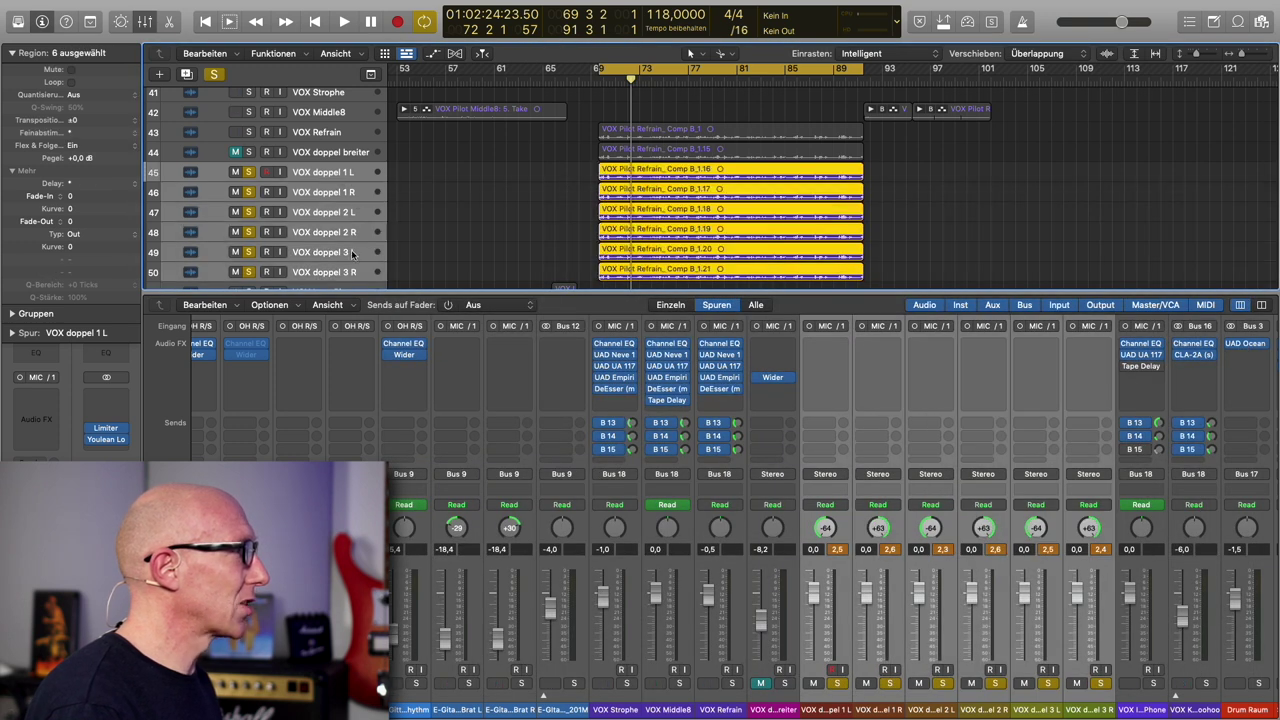
right_click(340, 177)
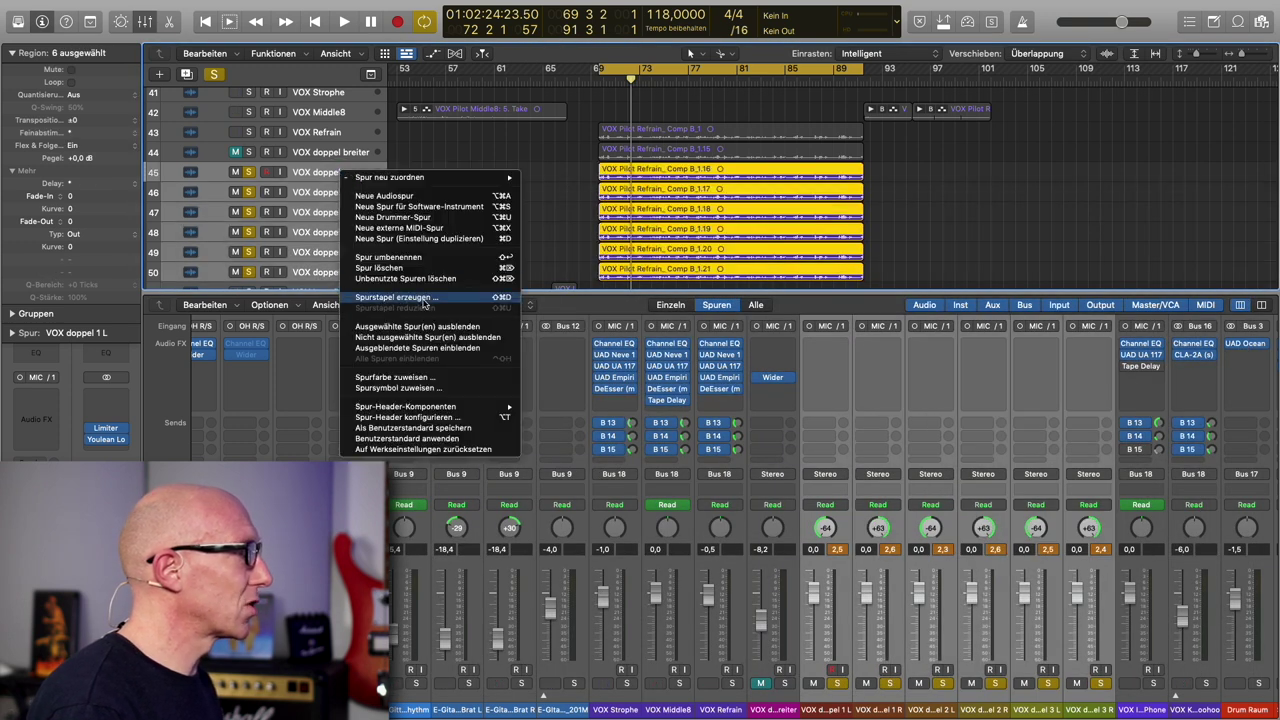
left_click(426, 307)
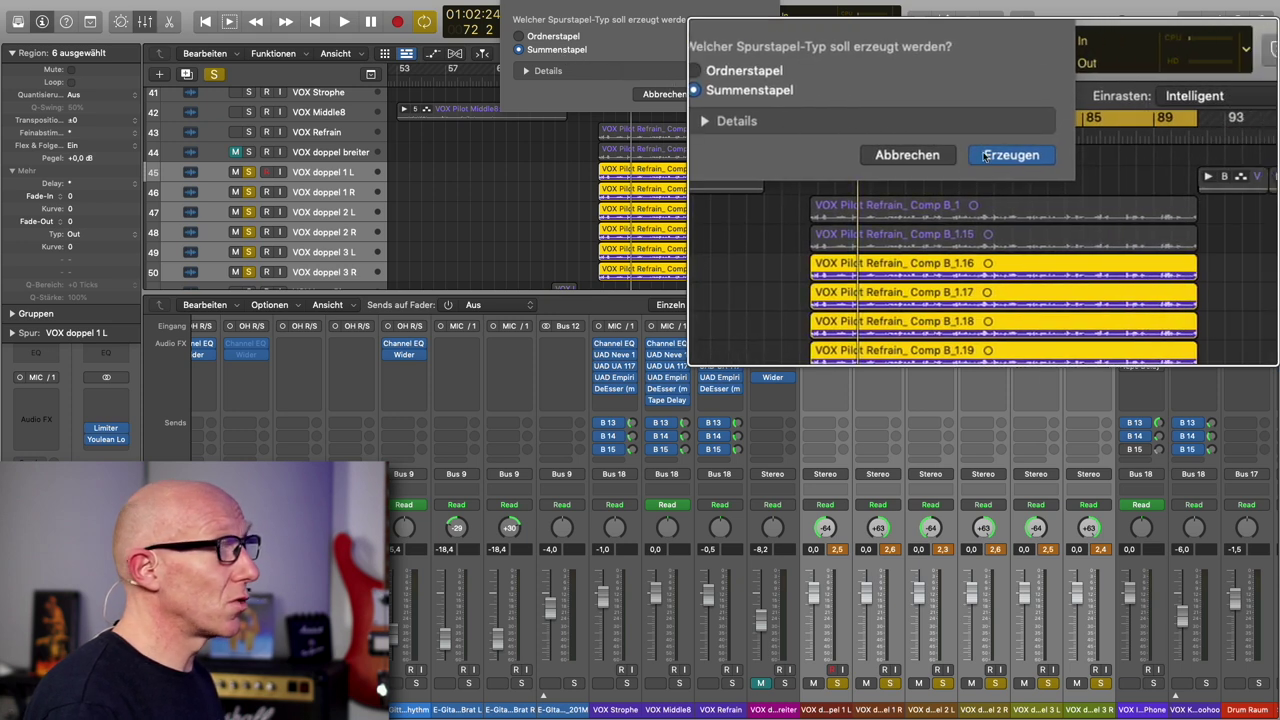
left_click(718, 95)
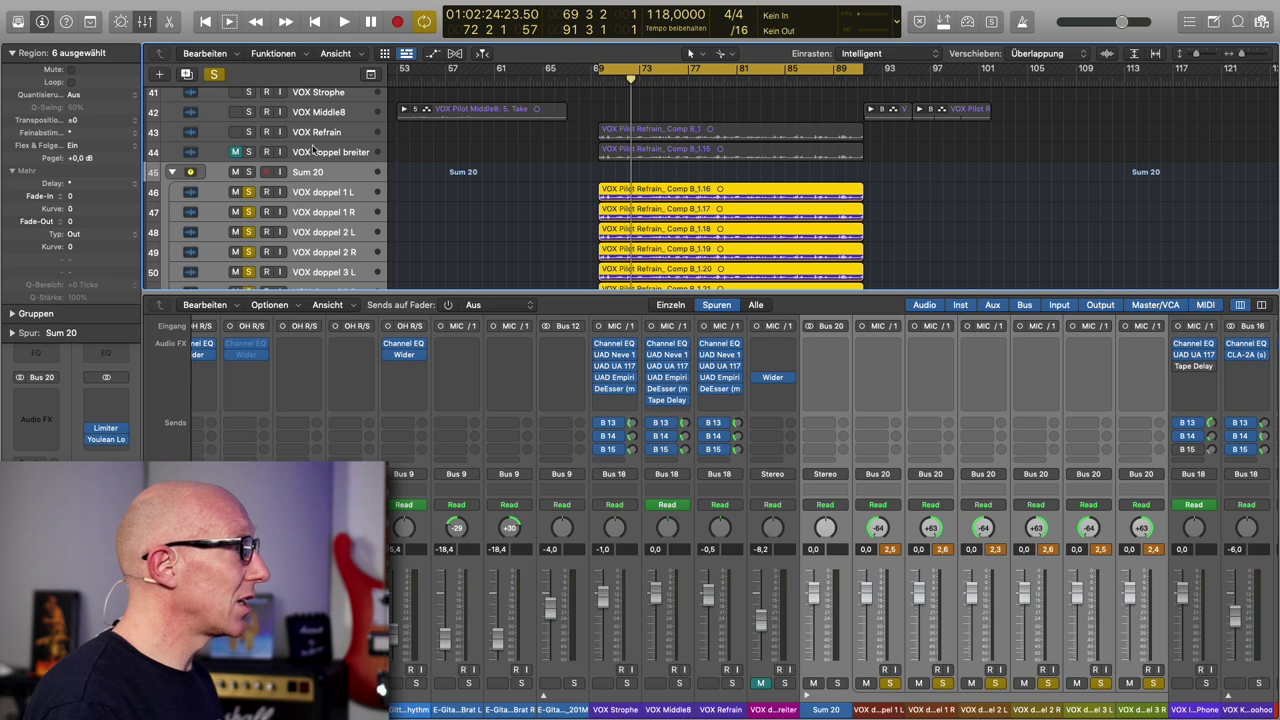
Step: Rename the new summing stack as VOX Doppel Haupt
left_click(327, 176)
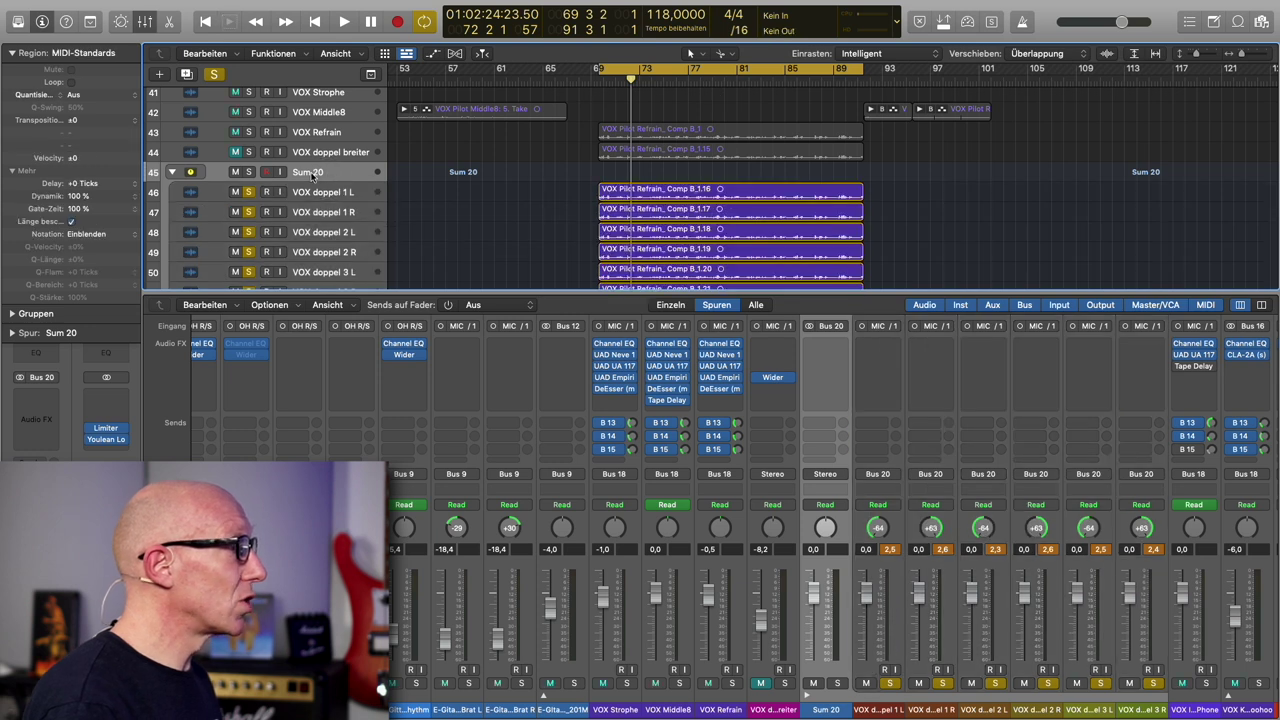
double_click(311, 175)
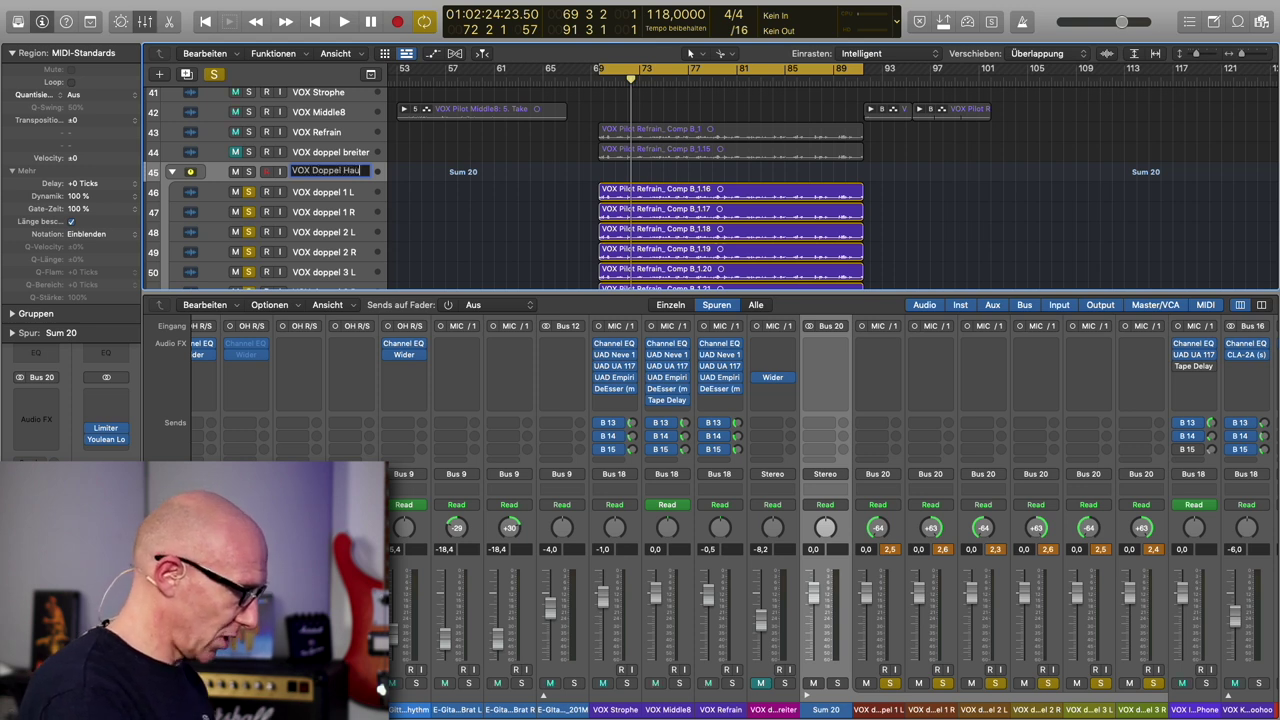
key("Return")
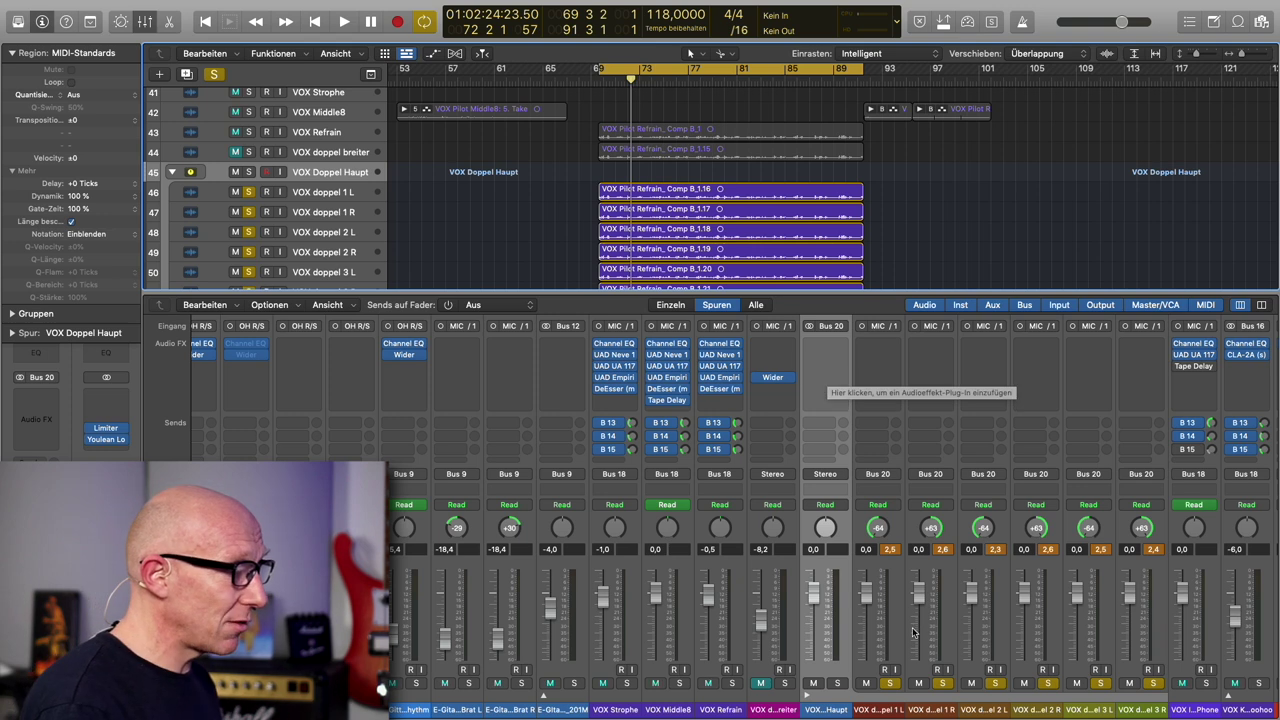
Step: Solo only VOX Refrain and the VOX Doppel Haupt stack, and blend the stack's level up from silence to -10.4 dB during playback
left_click(213, 76)
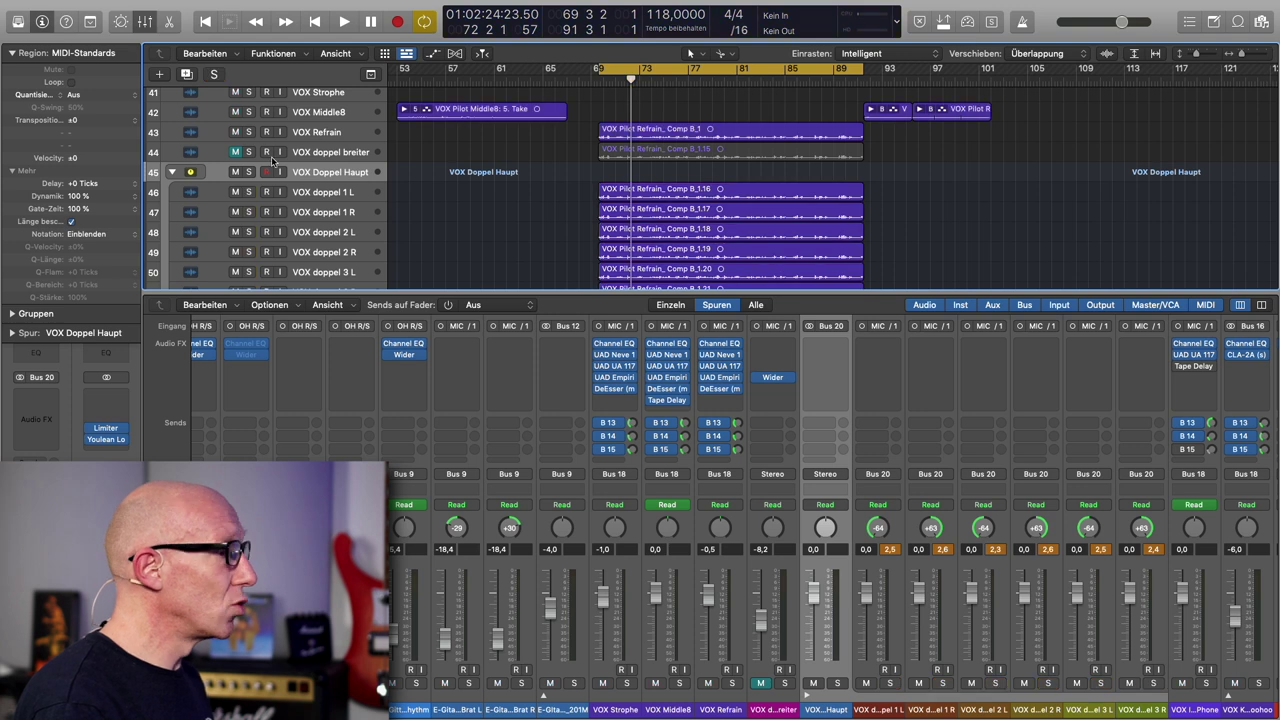
left_click_drag(815, 598, 822, 700)
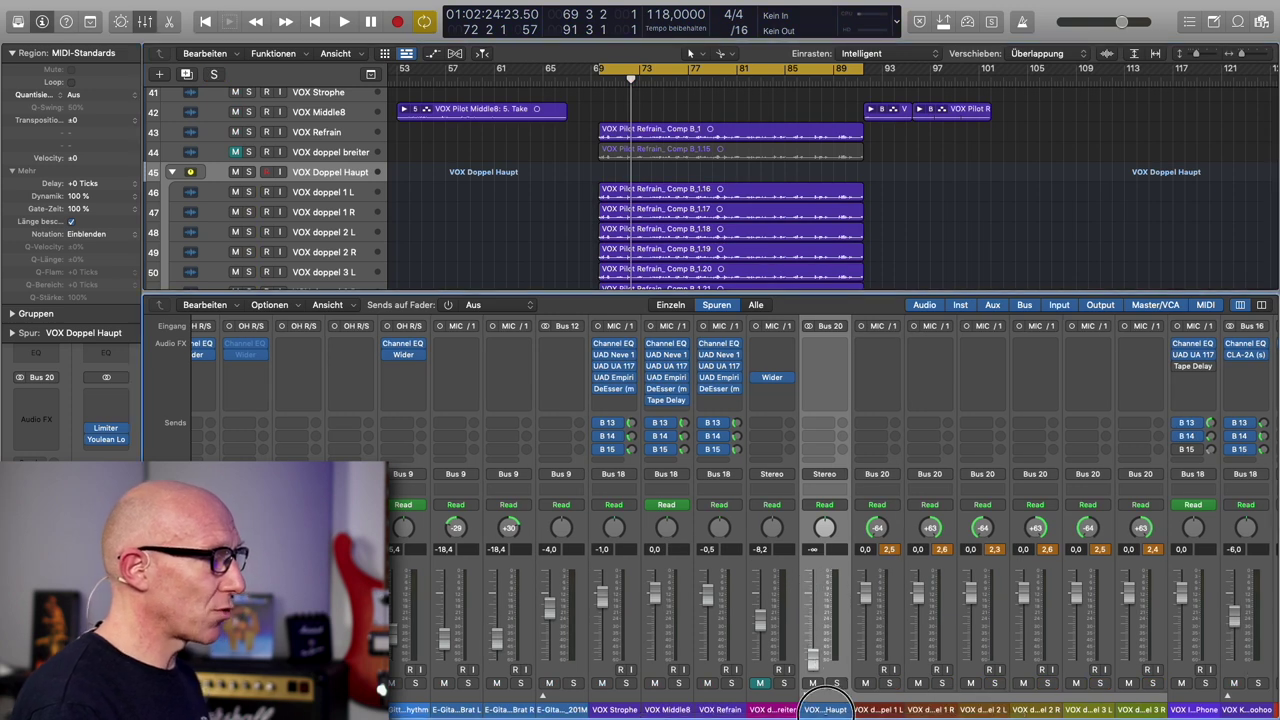
left_click(730, 683)
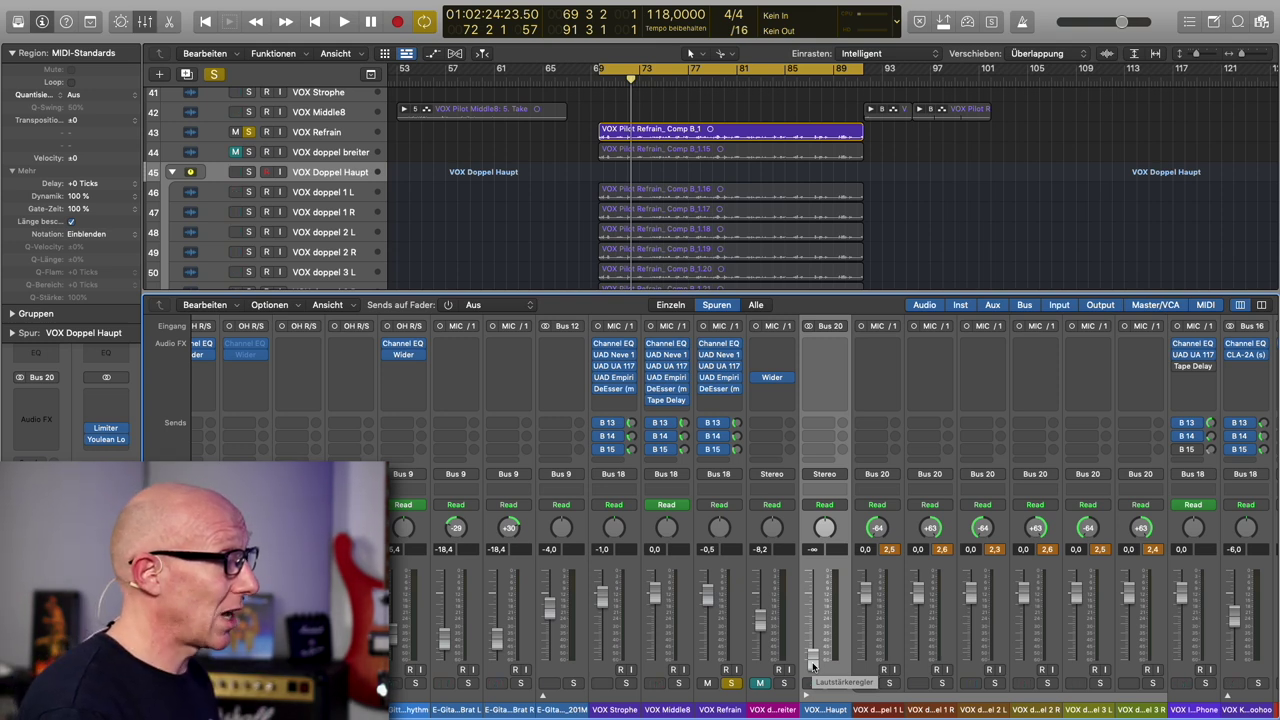
key("space")
left_click_drag(812, 665, 816, 625)
left_click(836, 683)
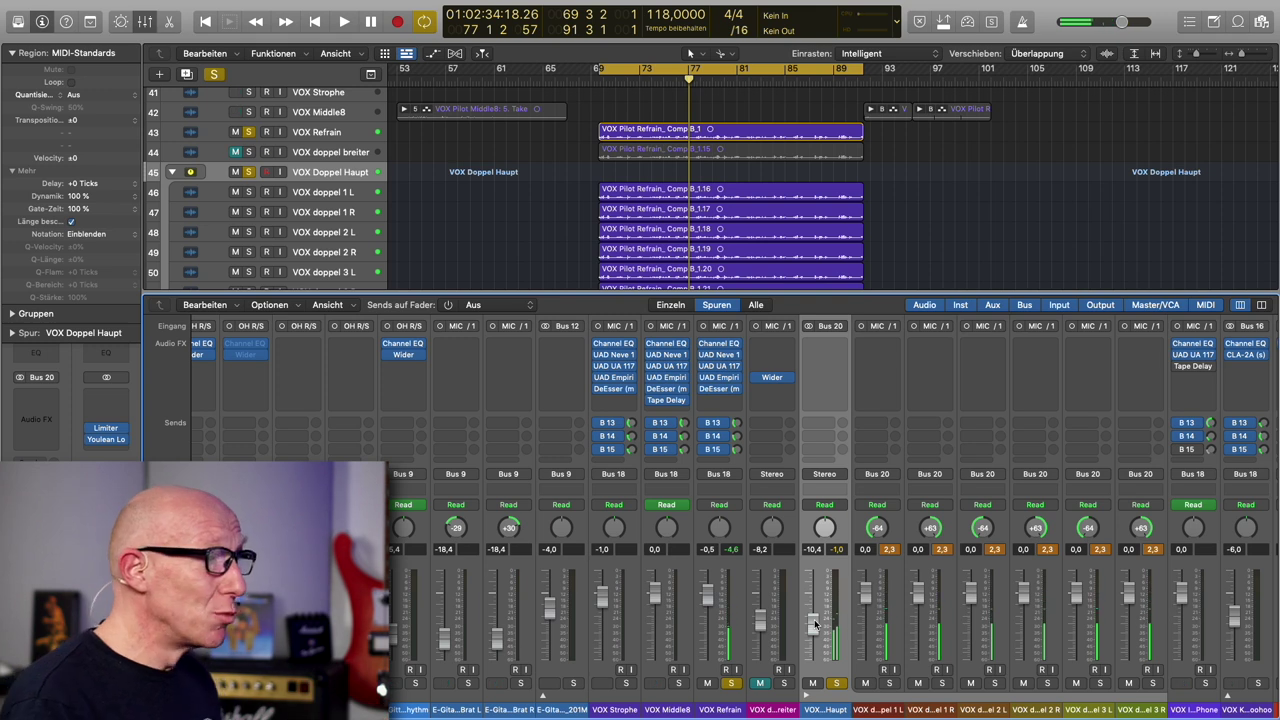
Step: Insert a Compressor on the VOX Doppel Haupt stack, raise its ratio, and move its window clear of the stack's channel fader
left_click(826, 345)
mouse_move(858, 402)
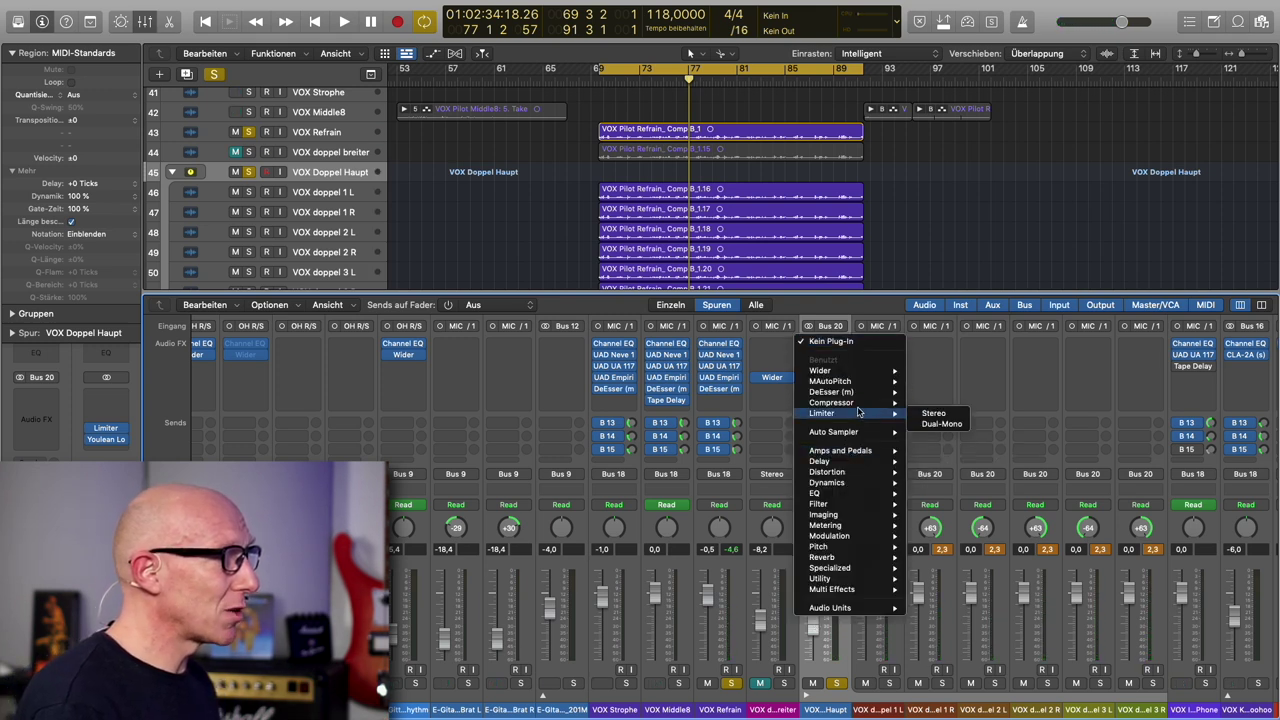
left_click(933, 402)
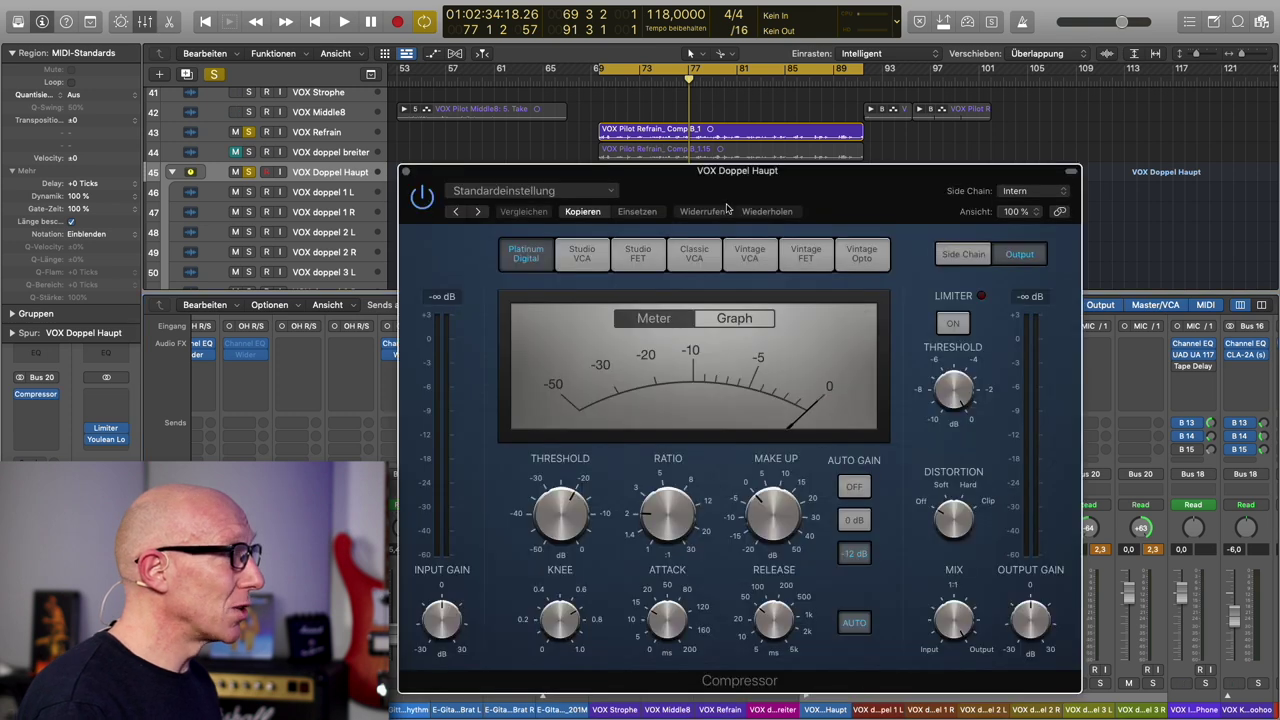
left_click_drag(709, 185, 790, 165)
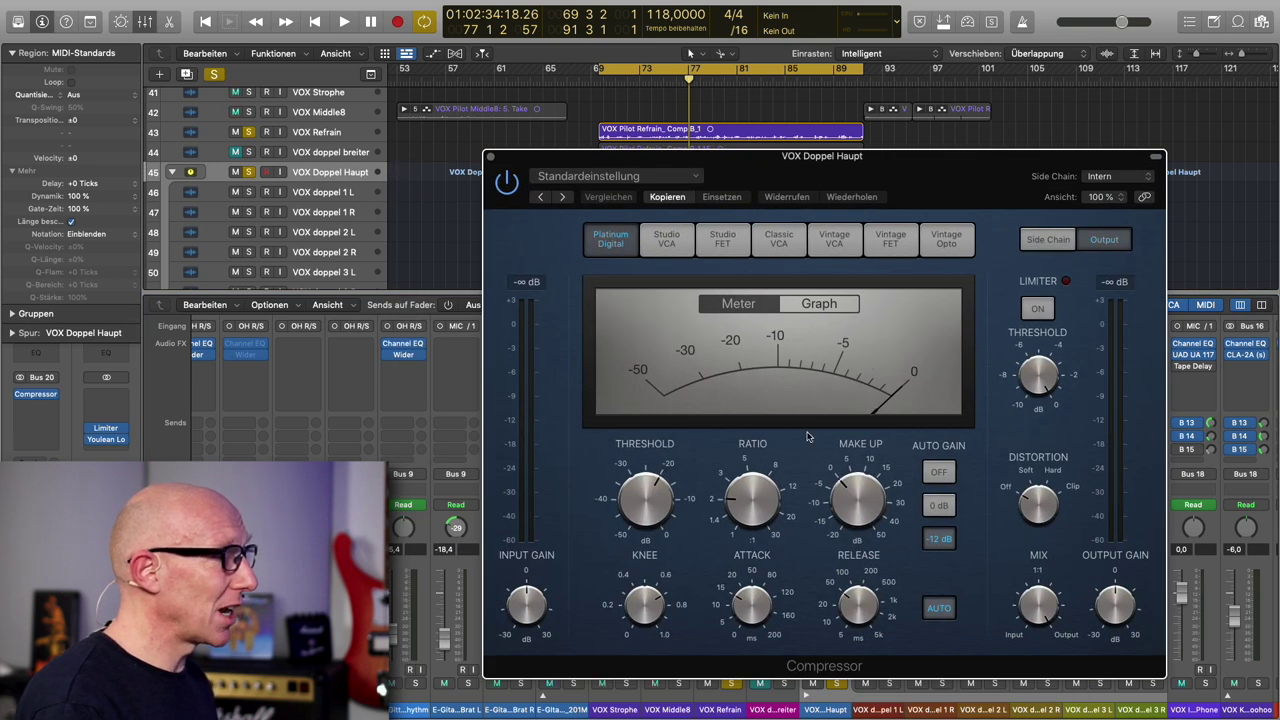
left_click_drag(770, 506, 767, 503)
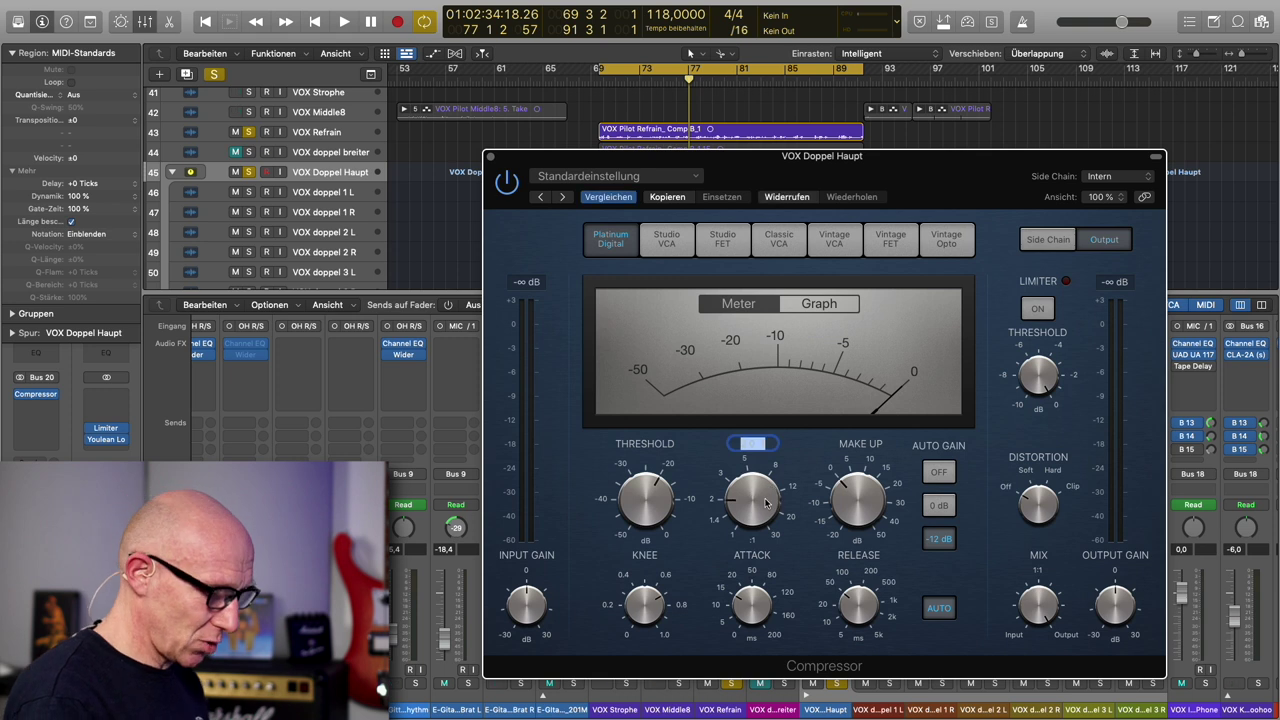
left_click_drag(945, 174, 1001, 77)
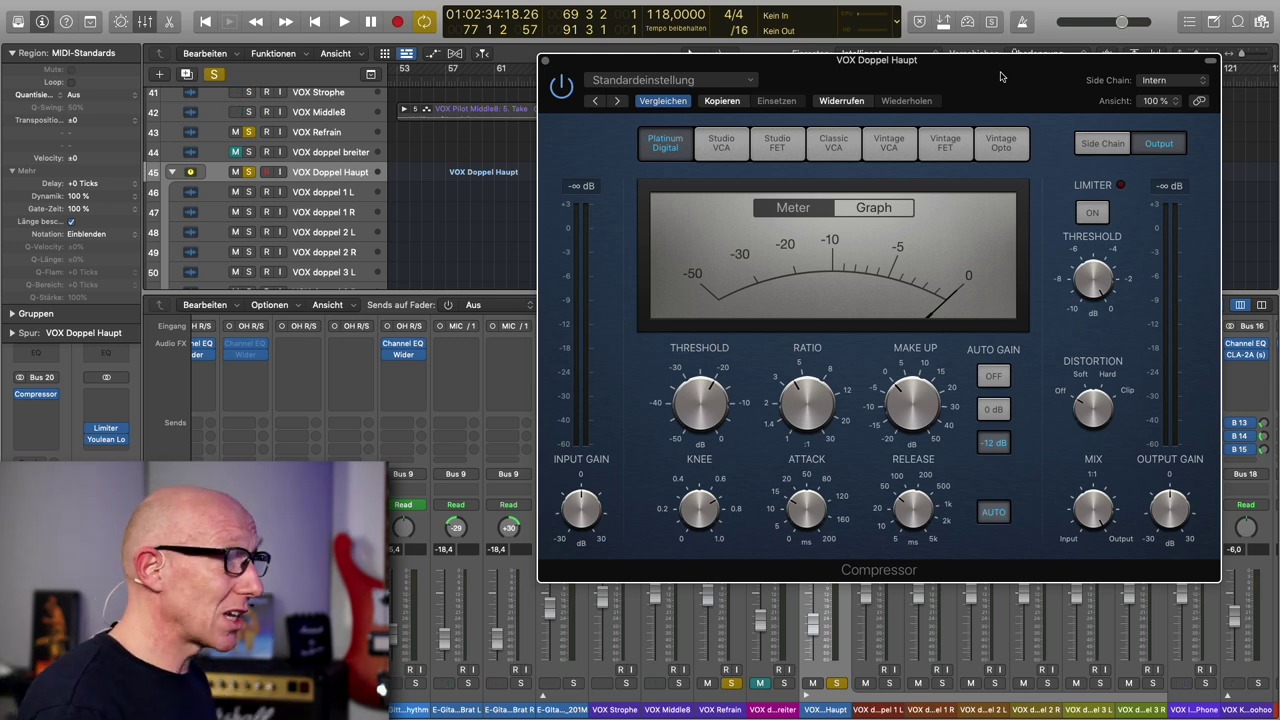
Step: Set the VOX Doppel Haupt compressor's threshold to about -15 dB during playback, turn its auto gain off, and close the plug-in window
mouse_move(698, 408)
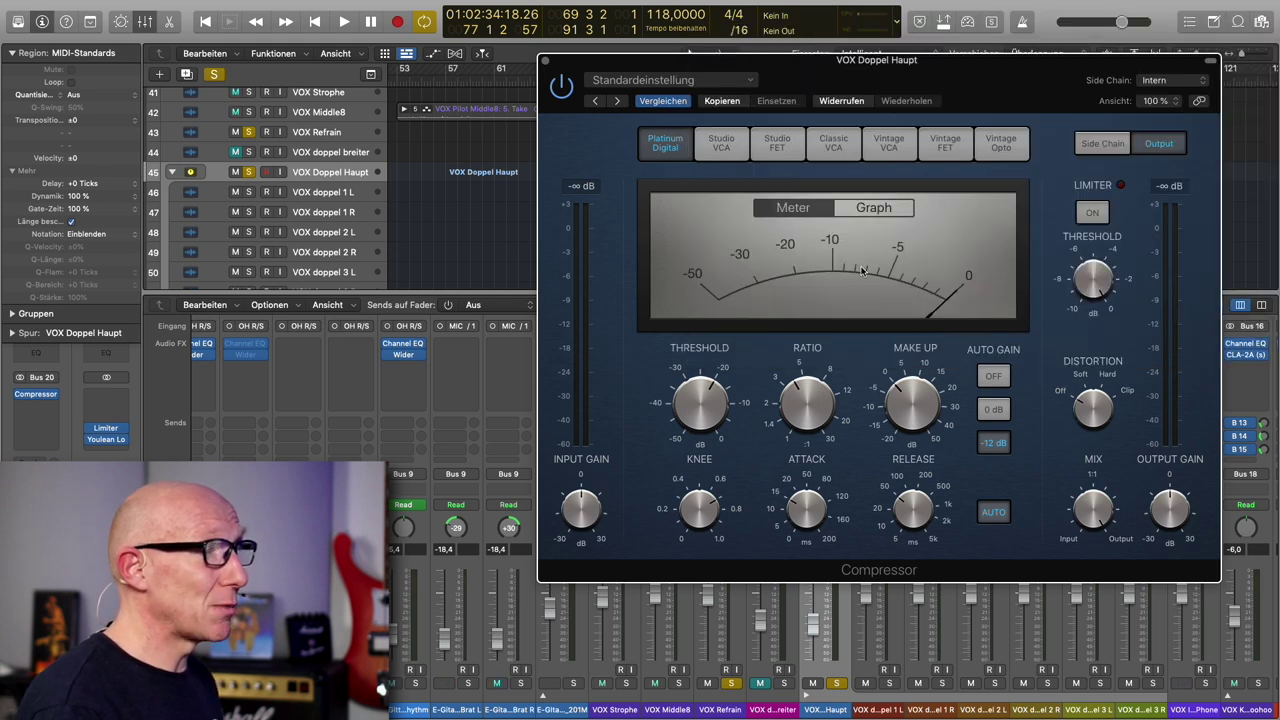
key("space")
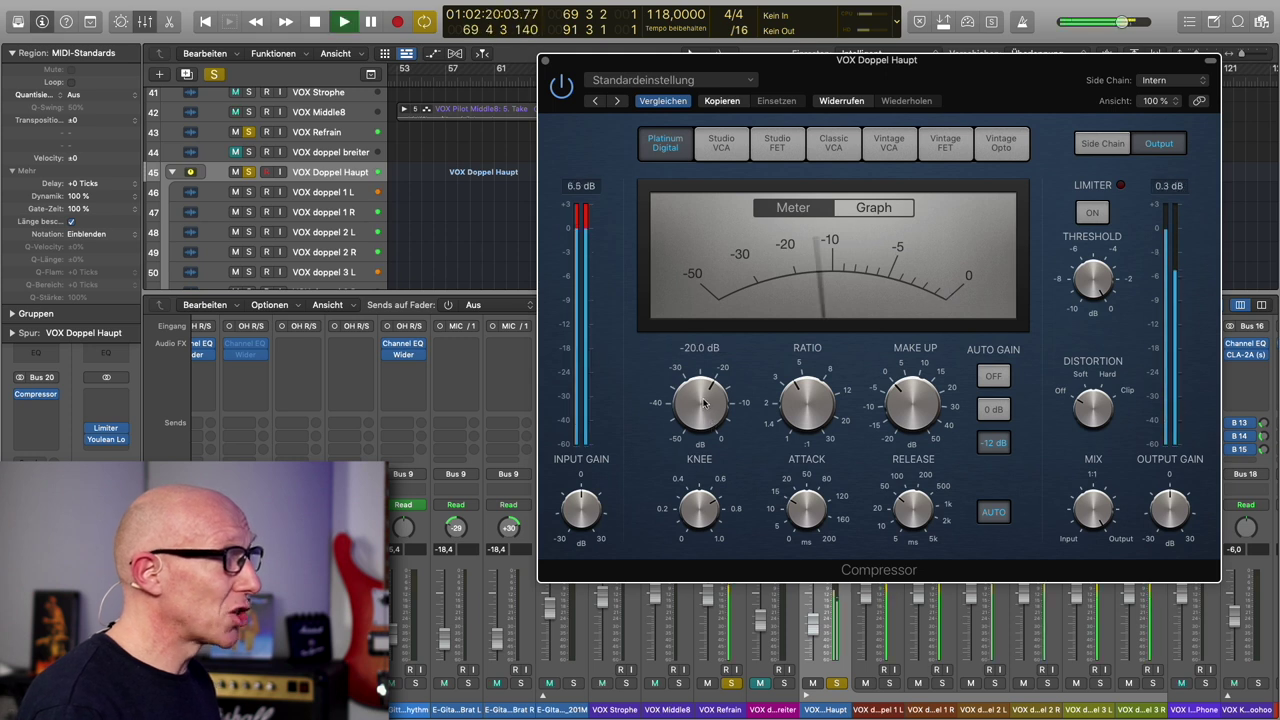
left_click_drag(713, 428, 703, 390)
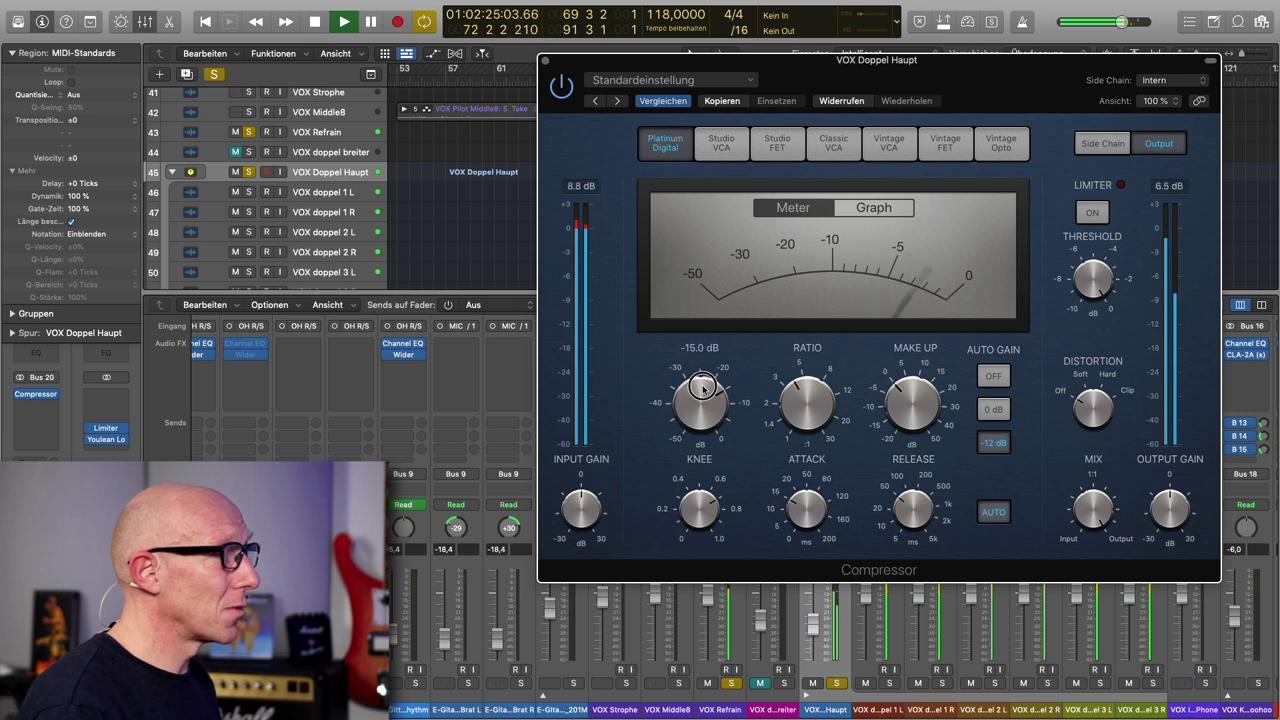
left_click(1003, 376)
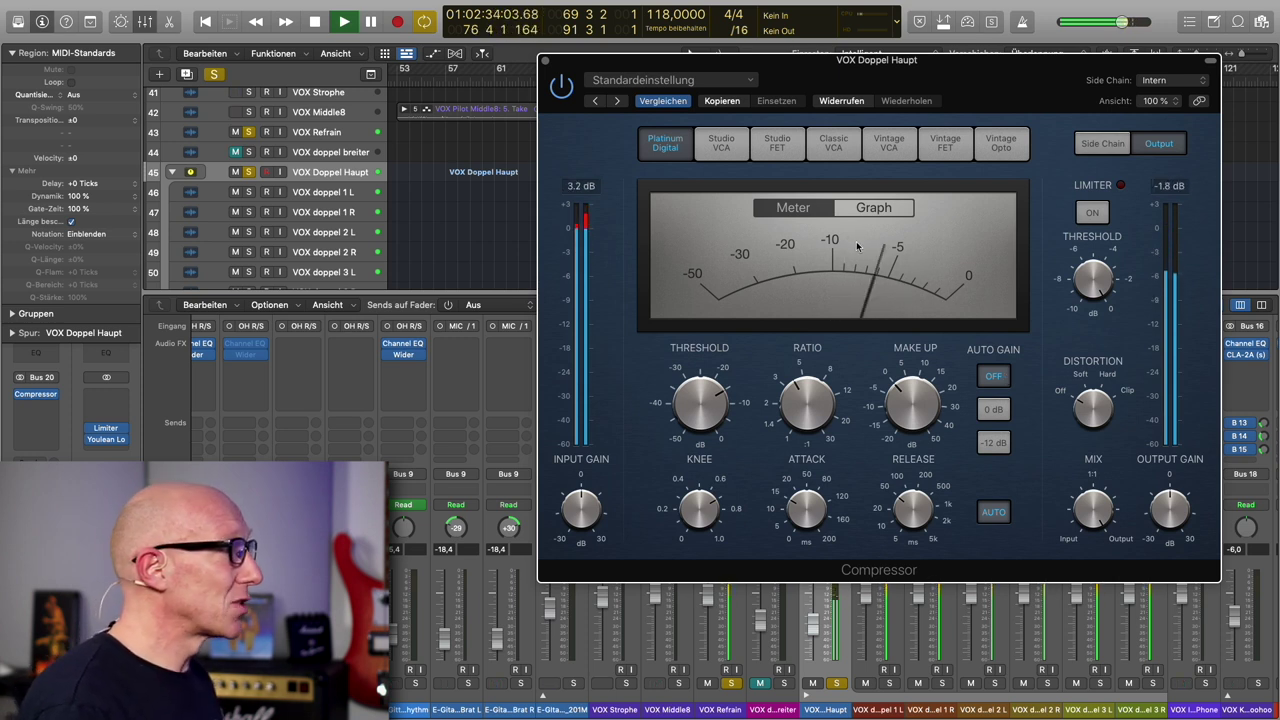
left_click(546, 62)
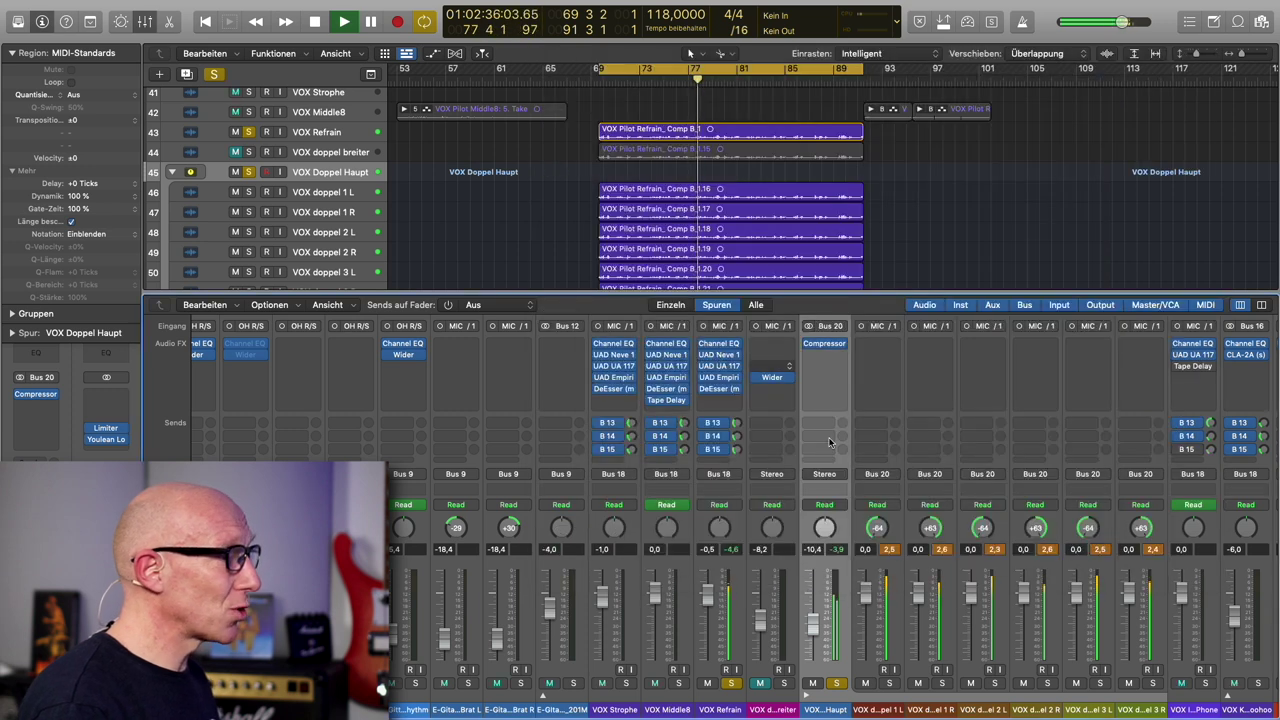
Step: Lower the VOX Doppel Haupt stack's level to -14.2 dB, stop playback, and clear all solos
left_click_drag(810, 640, 818, 645)
key("space")
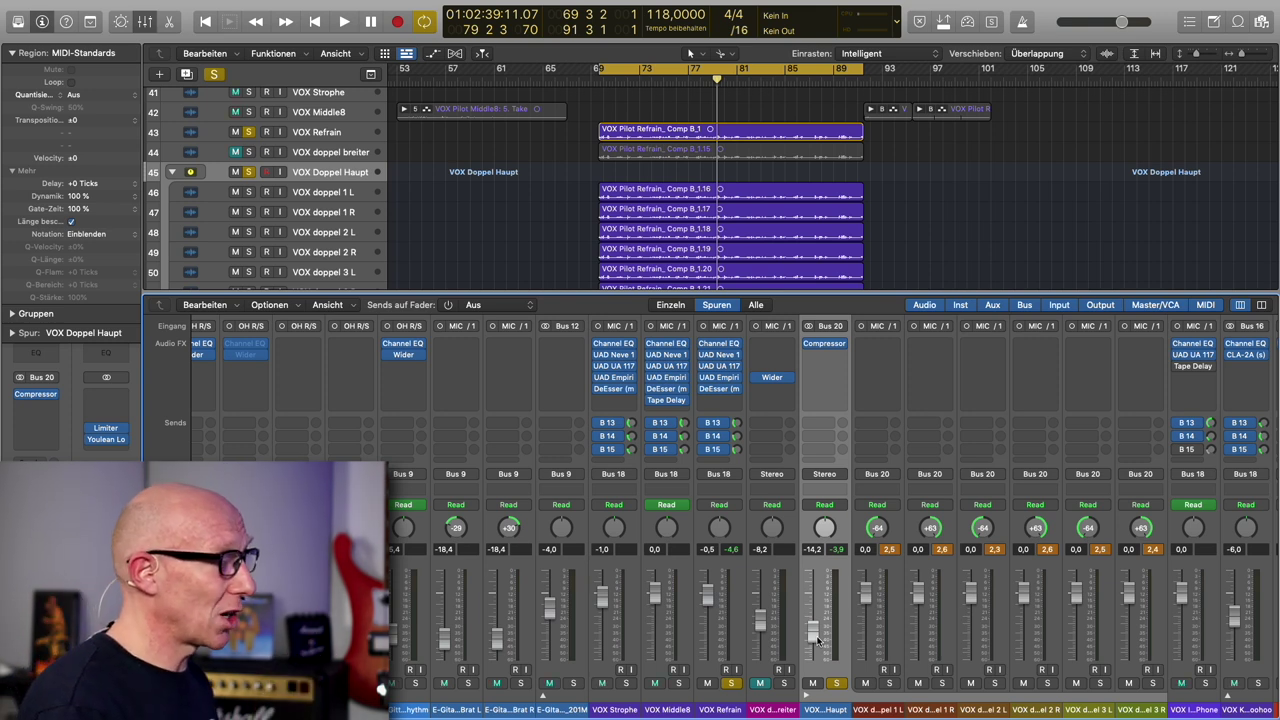
left_click(214, 76)
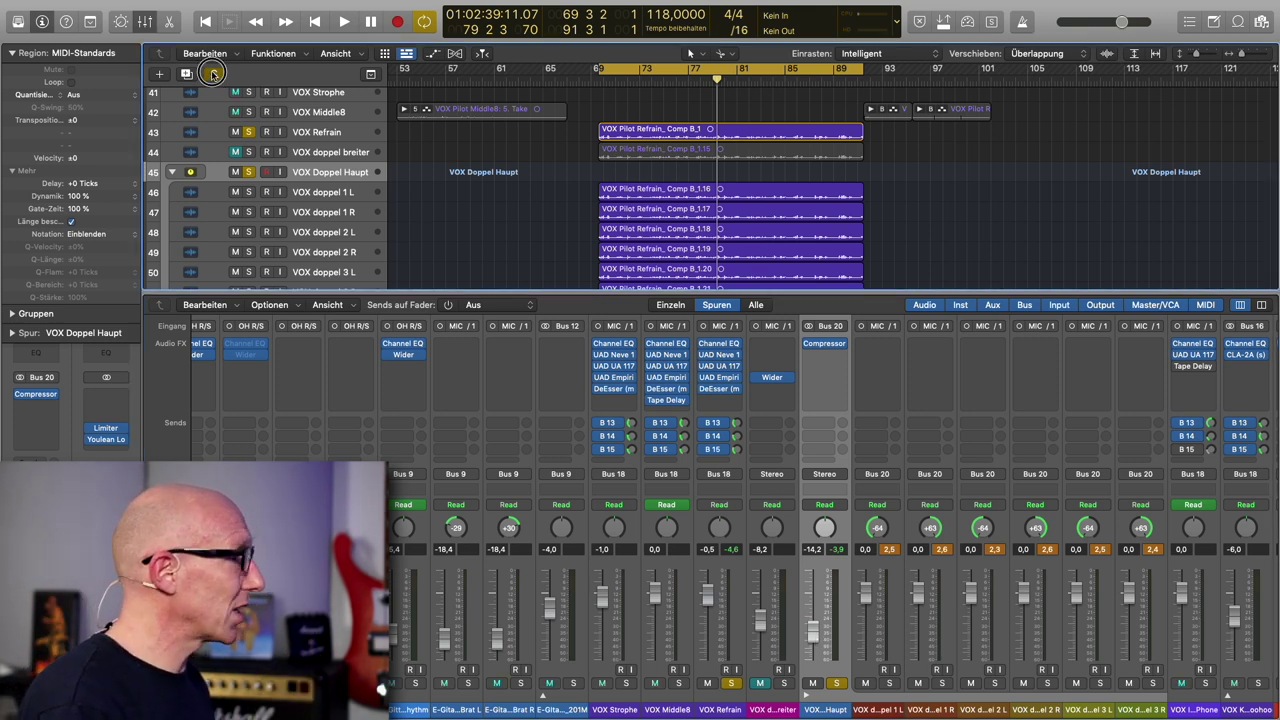
Step: Rebalance the VOX Doppel Haupt stack within the full mix during playback, comparing it with the stack muted, and settle its level at -12.2 dB
left_click_drag(814, 642, 815, 606)
key("space")
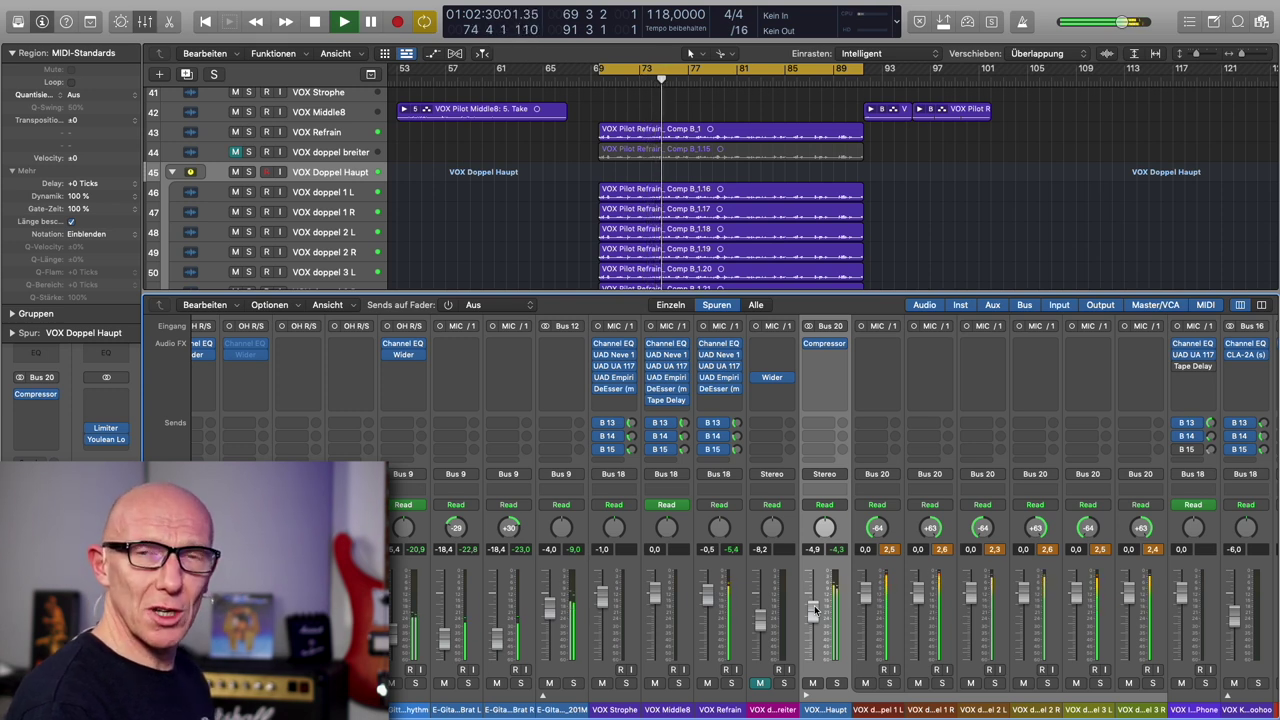
left_click_drag(817, 610, 817, 635)
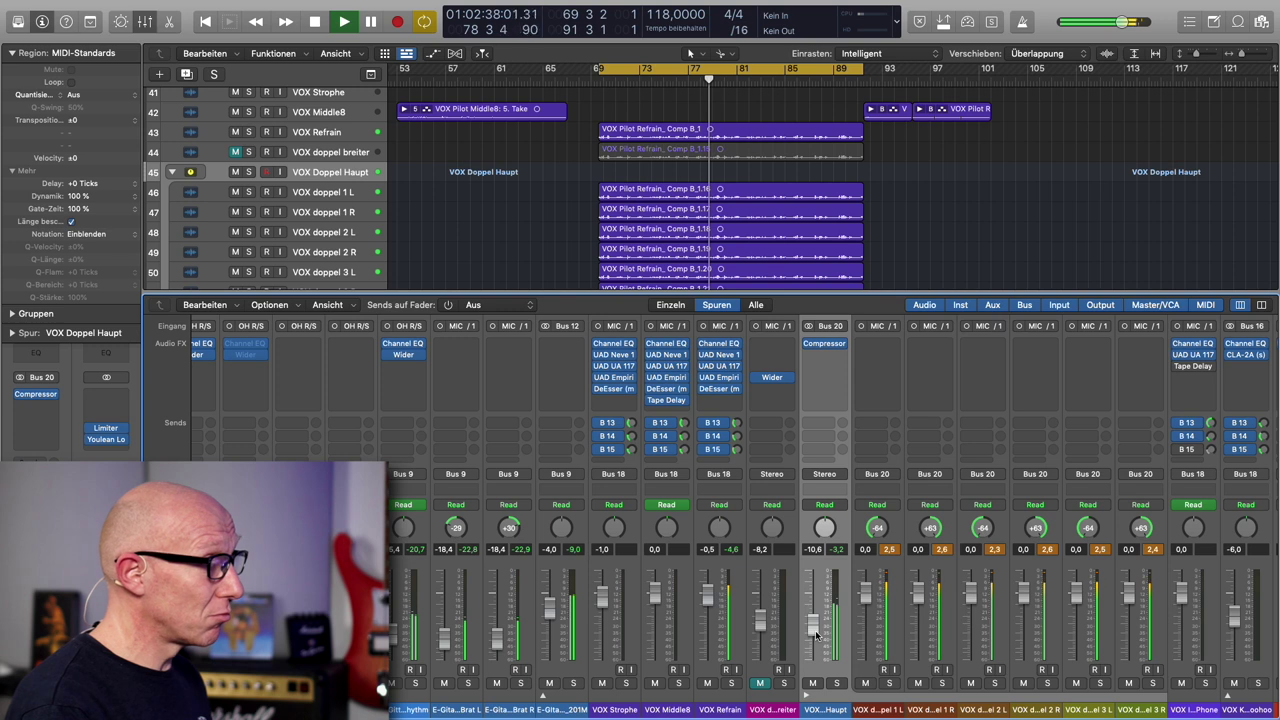
left_click(812, 683)
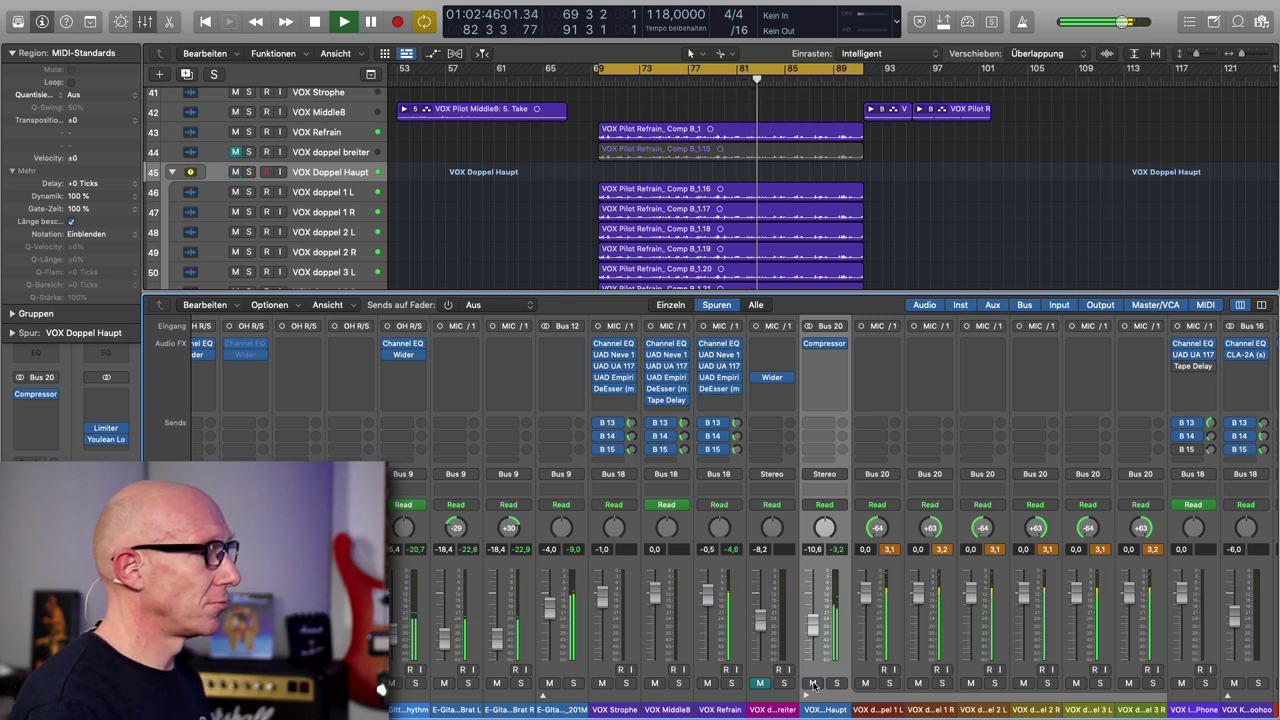
left_click_drag(814, 628, 814, 638)
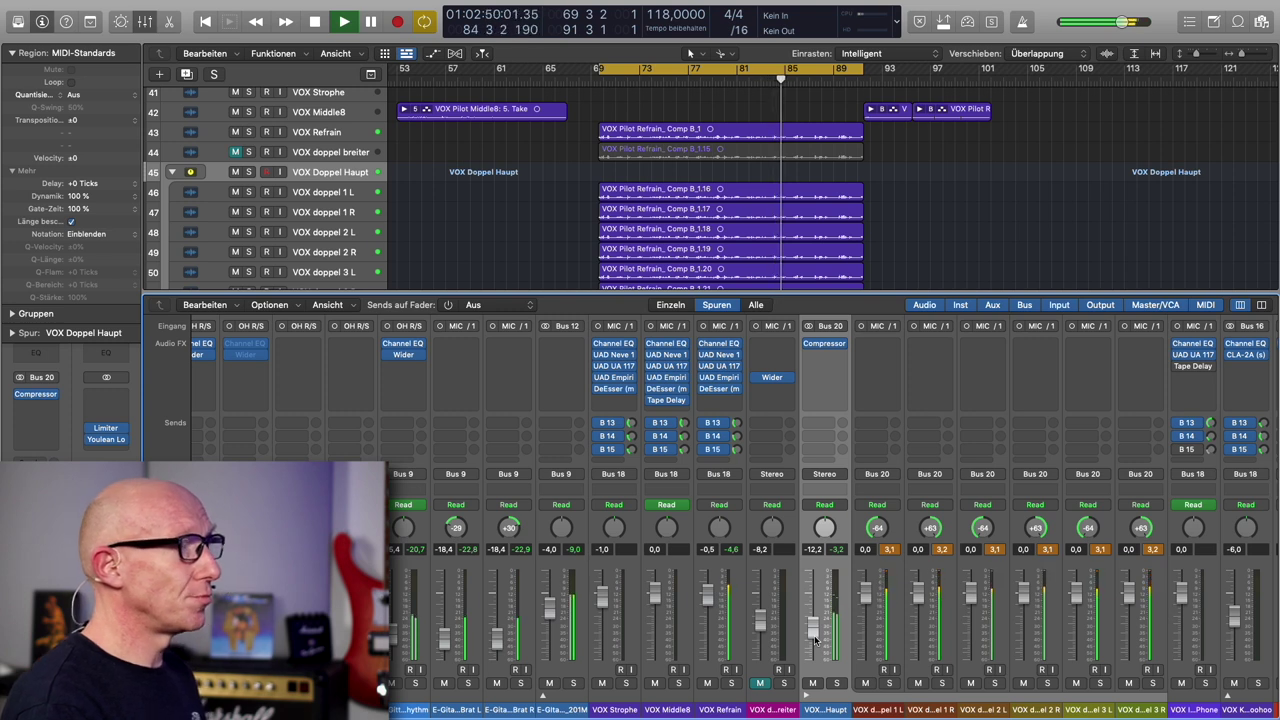
key("space")
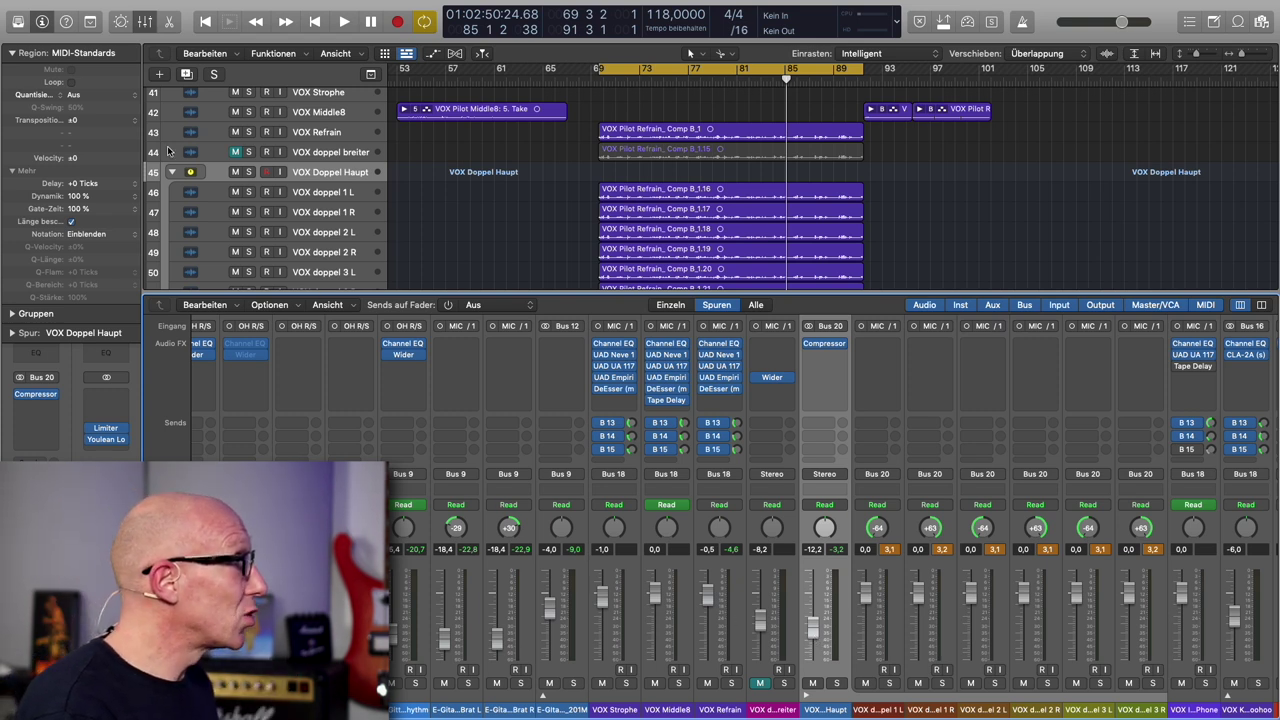
Step: Collapse the VOX Doppel Haupt stack and create one audio track below VOX Refrain named VOX doppel tief
left_click(172, 172)
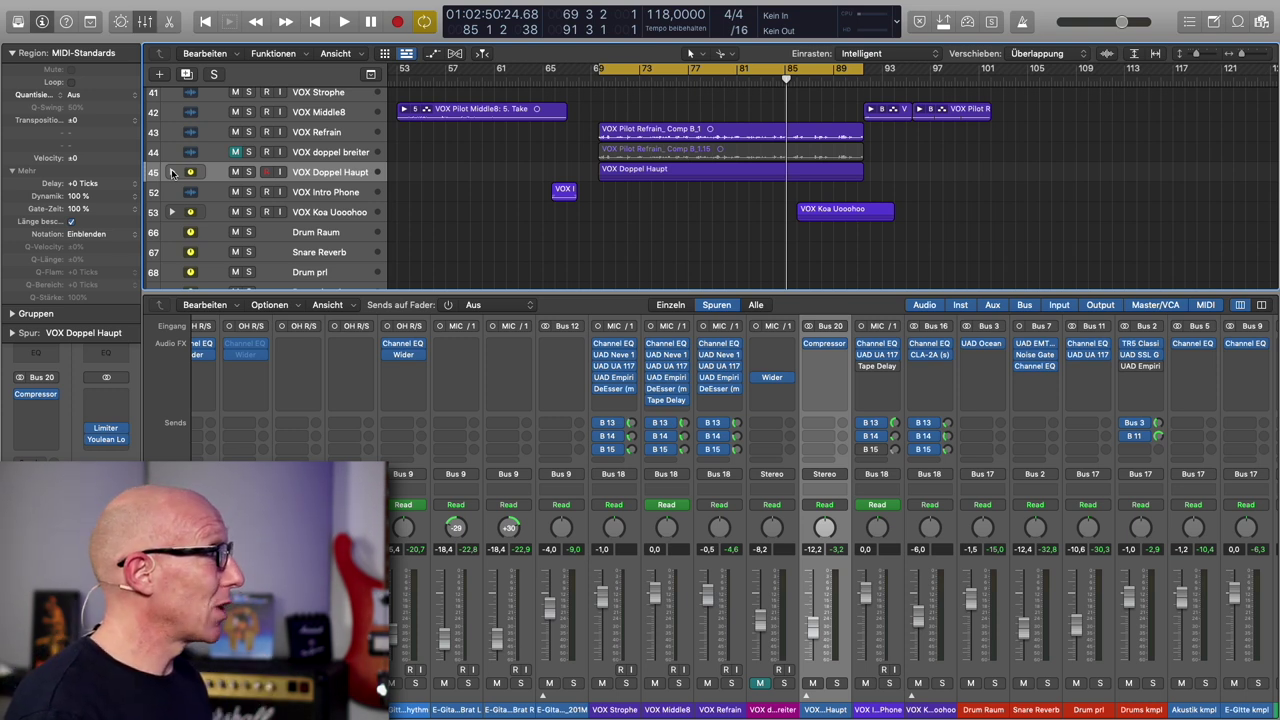
left_click(331, 136)
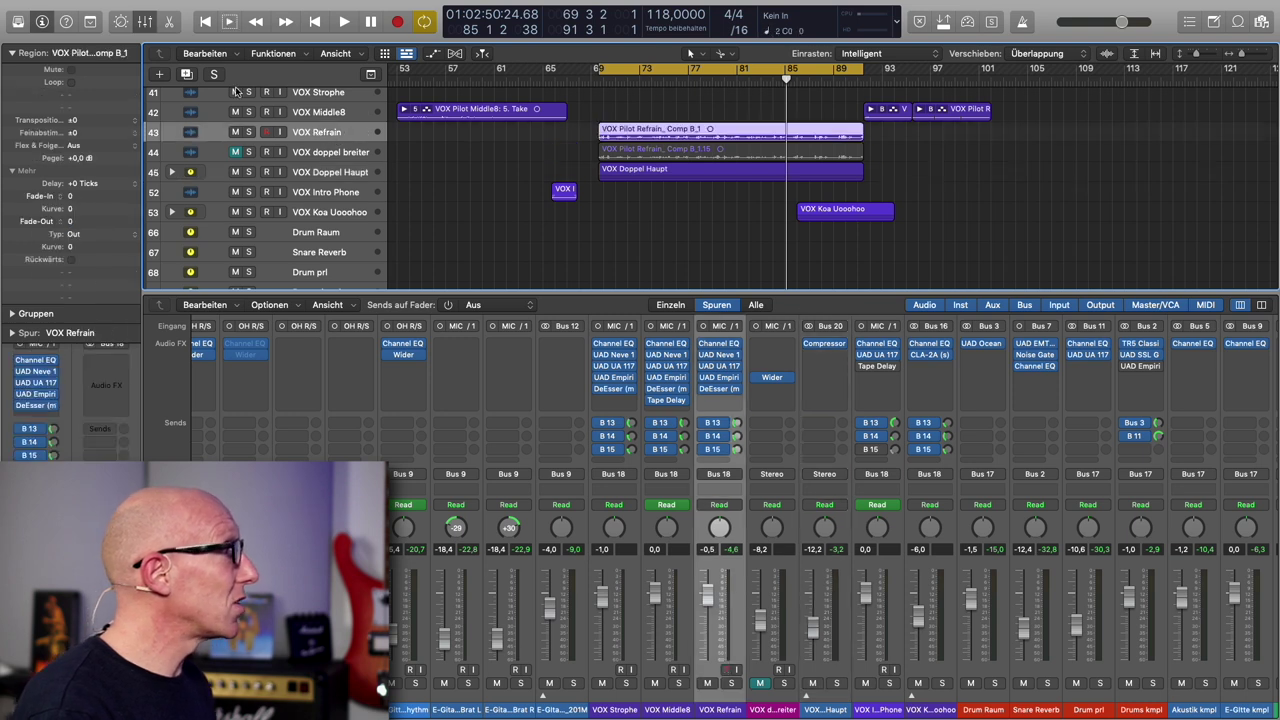
left_click(159, 74)
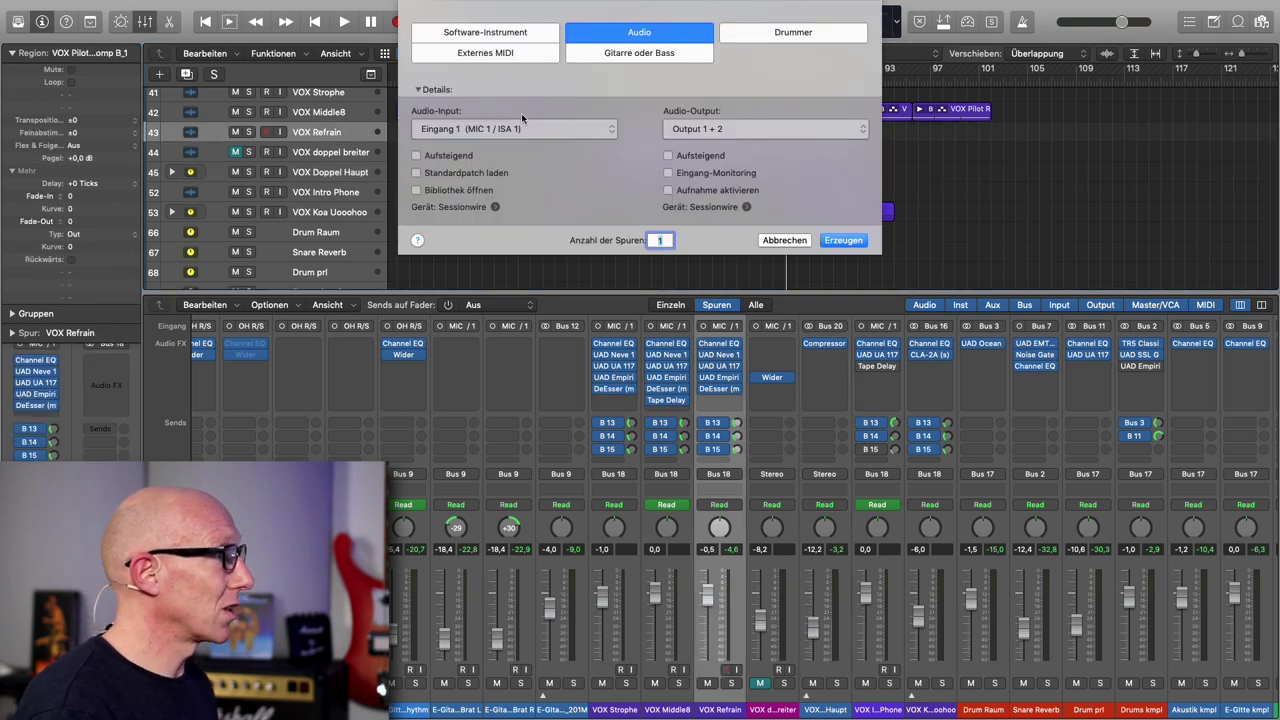
left_click(845, 240)
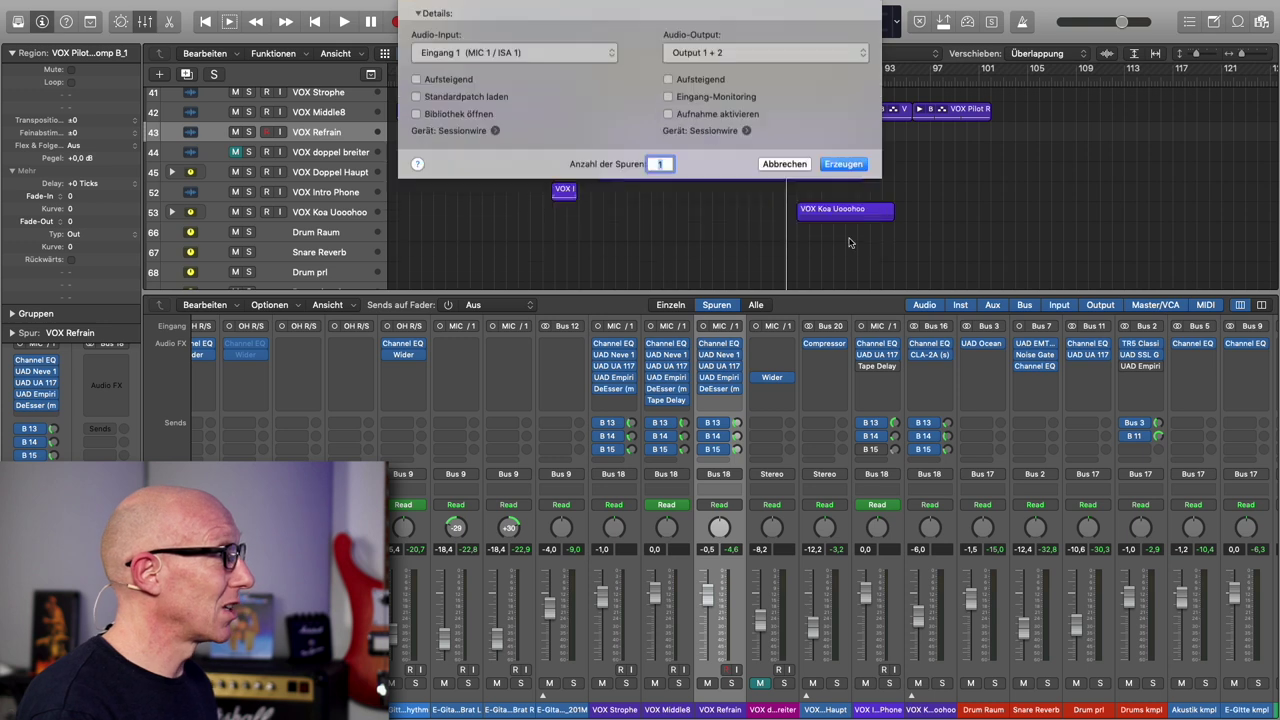
double_click(315, 155)
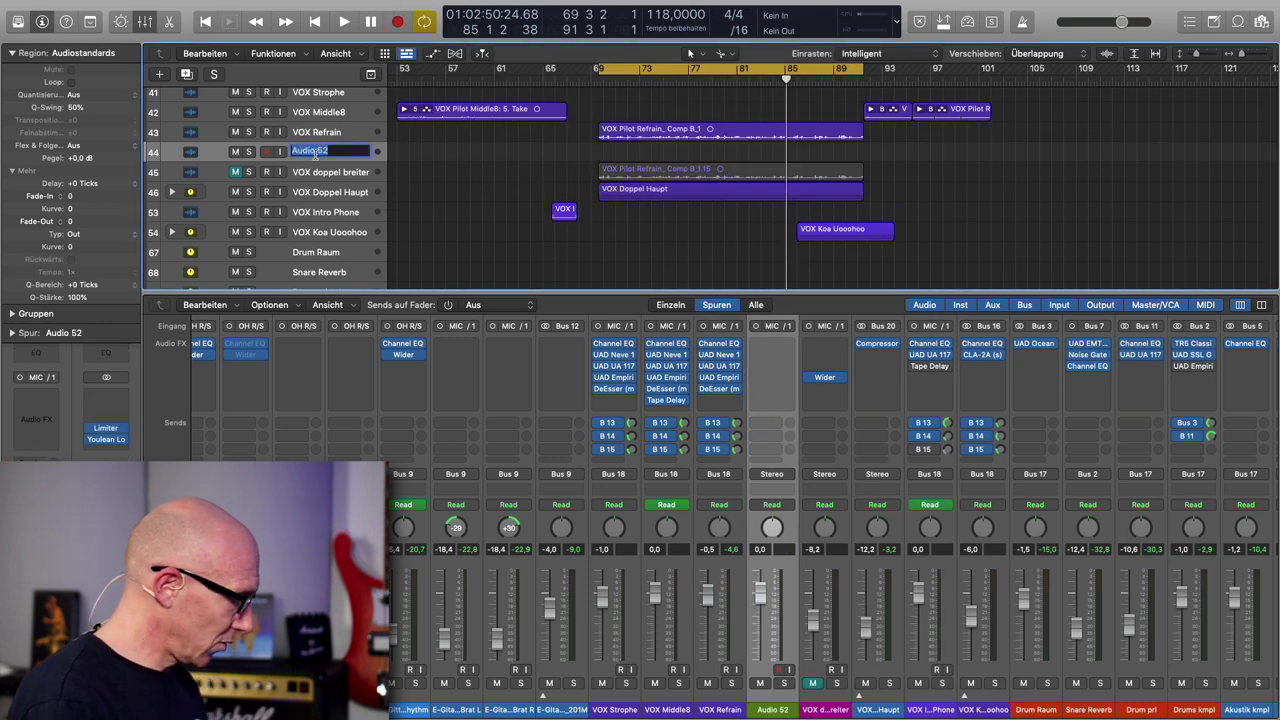
type("VOX doppel tief")
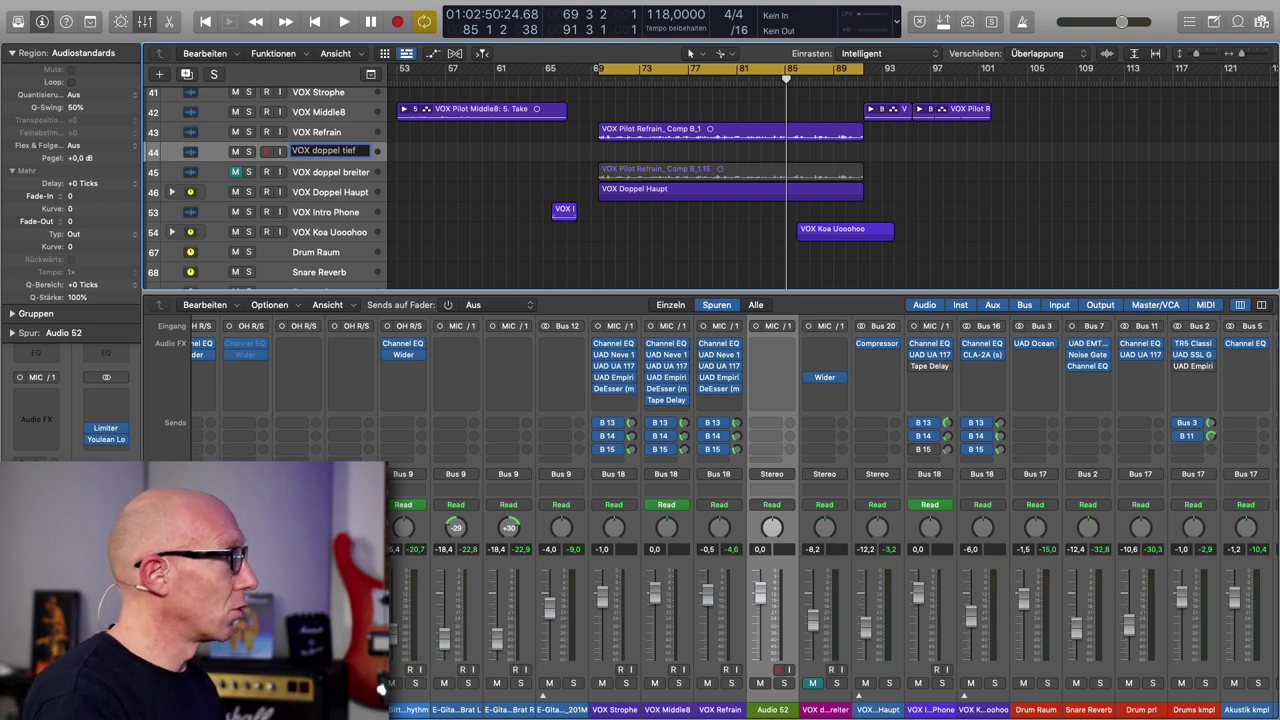
key("Return")
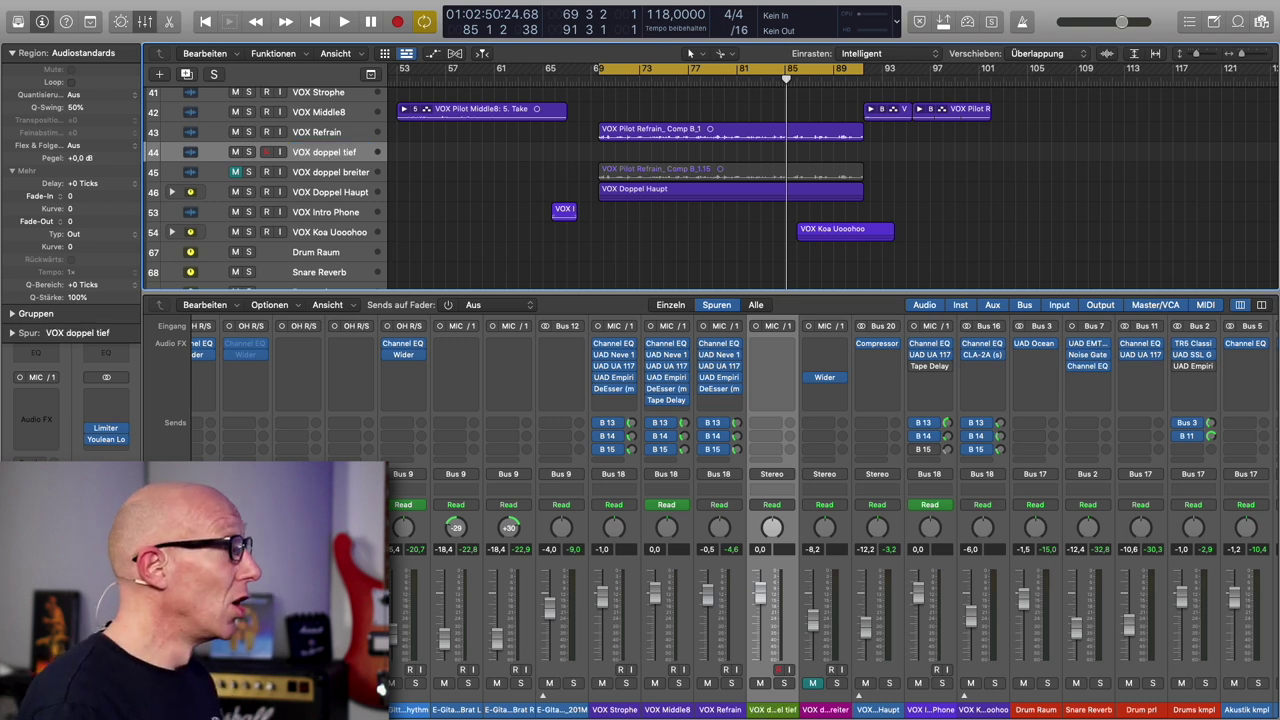
Step: Copy the VOX Refrain region onto the VOX doppel tief track at the same position and transpose the copy by -12
left_click_drag(634, 139, 636, 152)
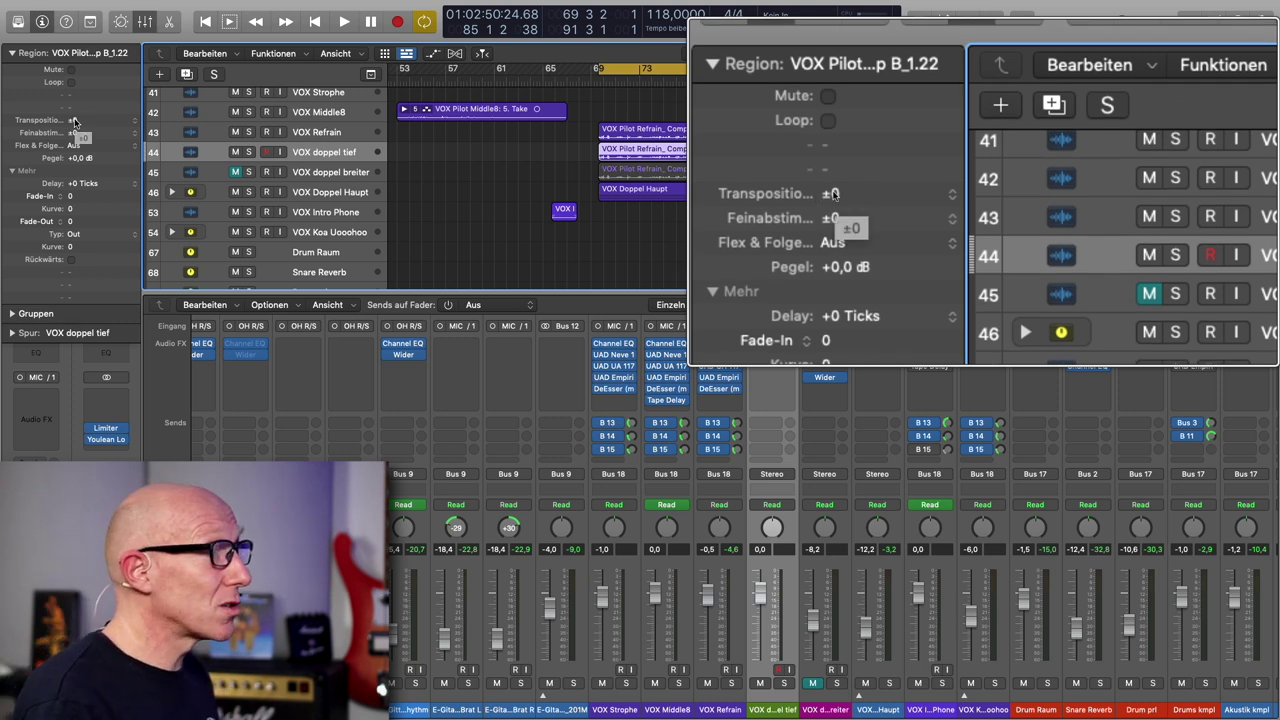
left_click(136, 122)
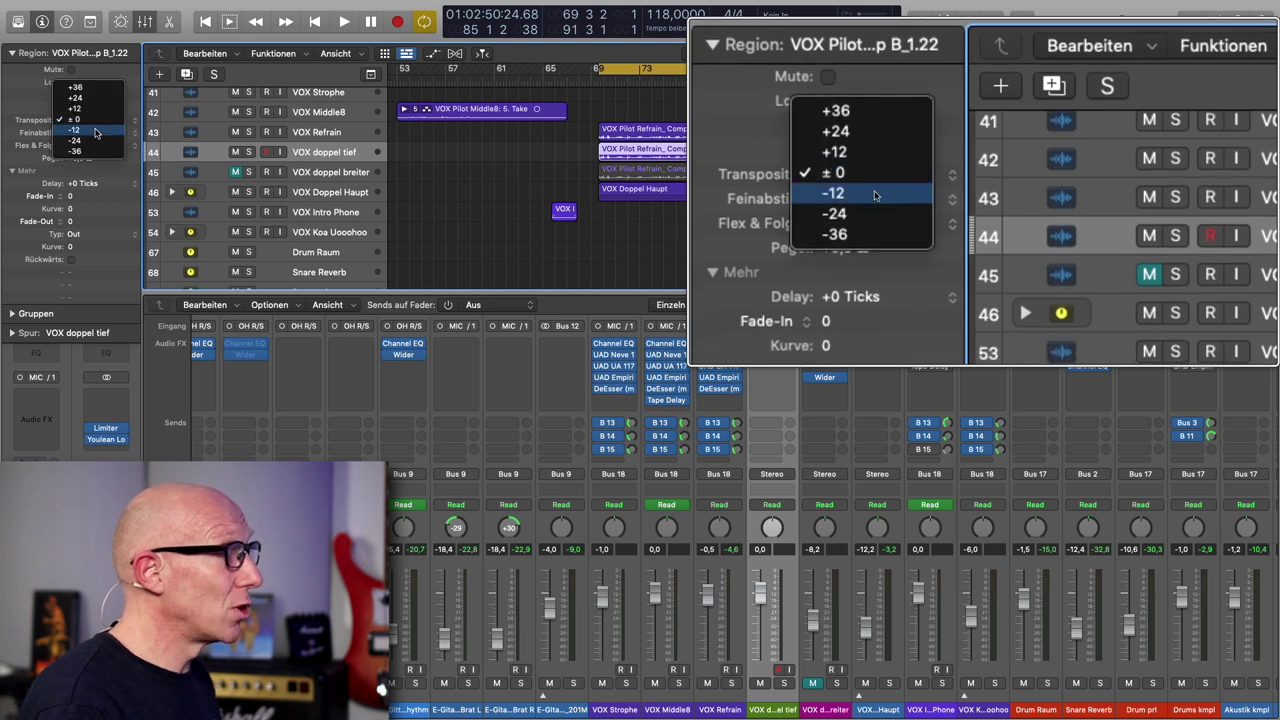
left_click(96, 131)
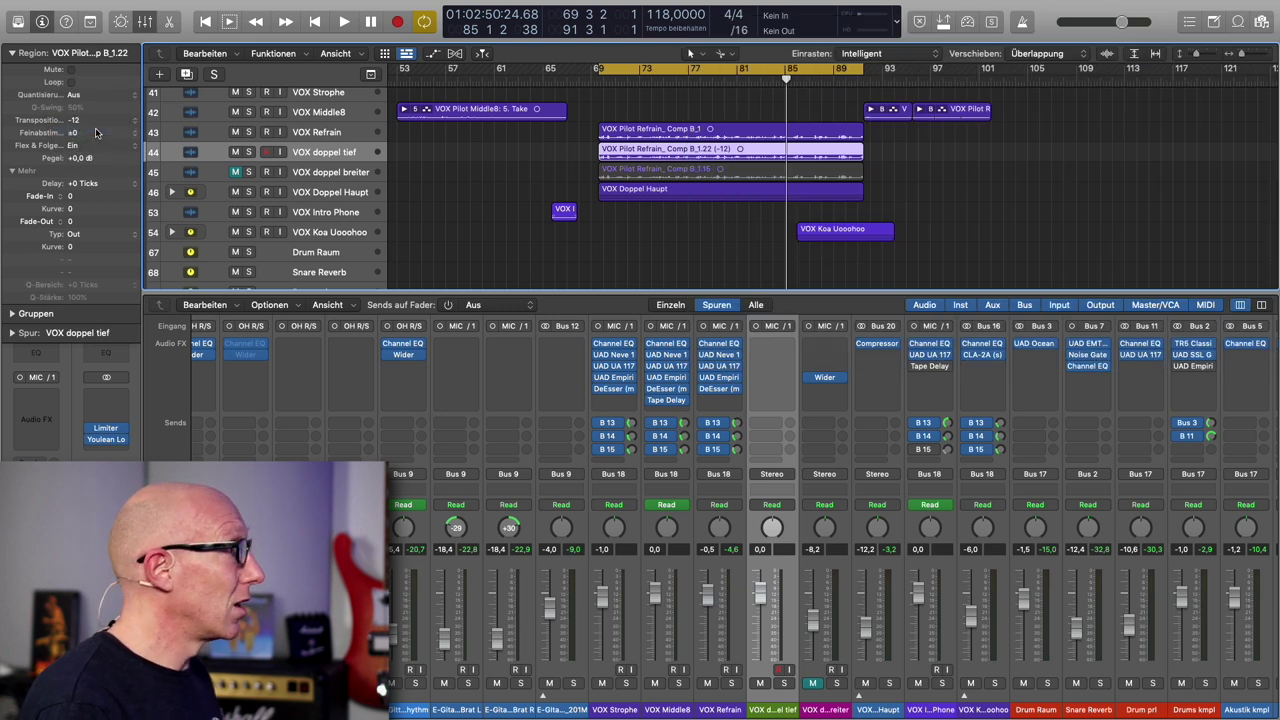
Step: Solo the VOX doppel tief track and play back the transposed region to hear it alone
left_click(248, 152)
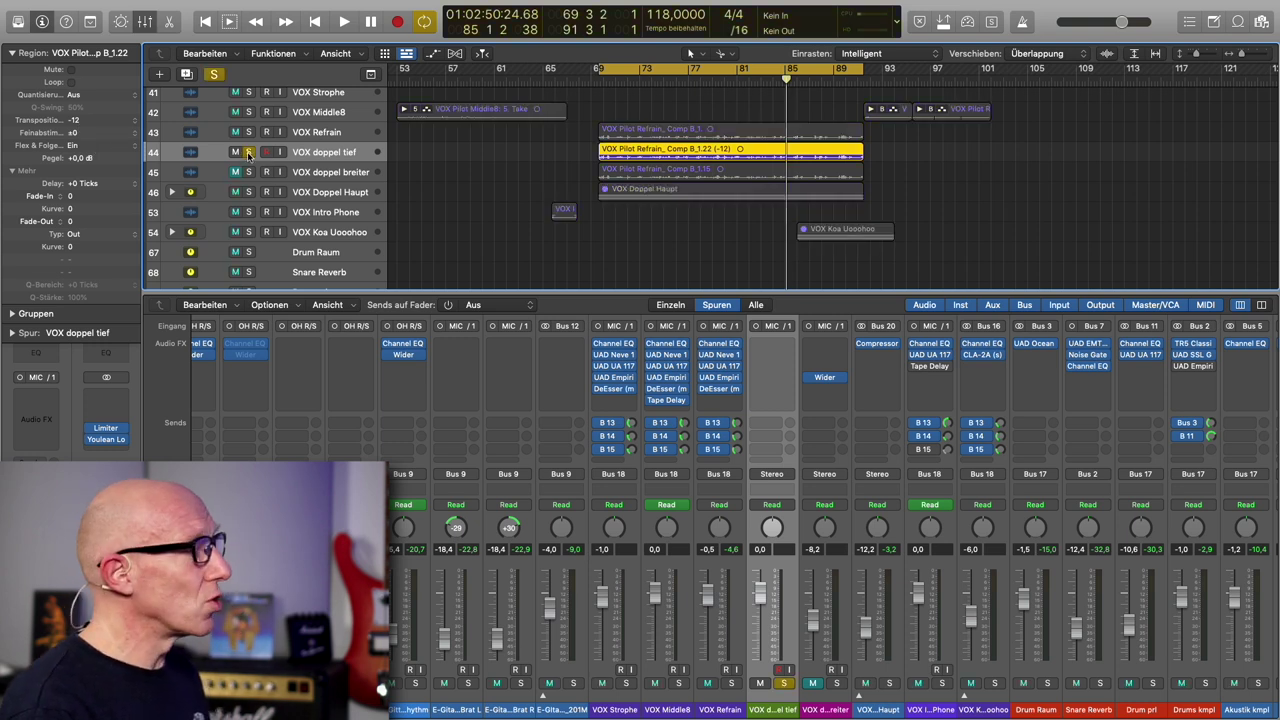
key("space")
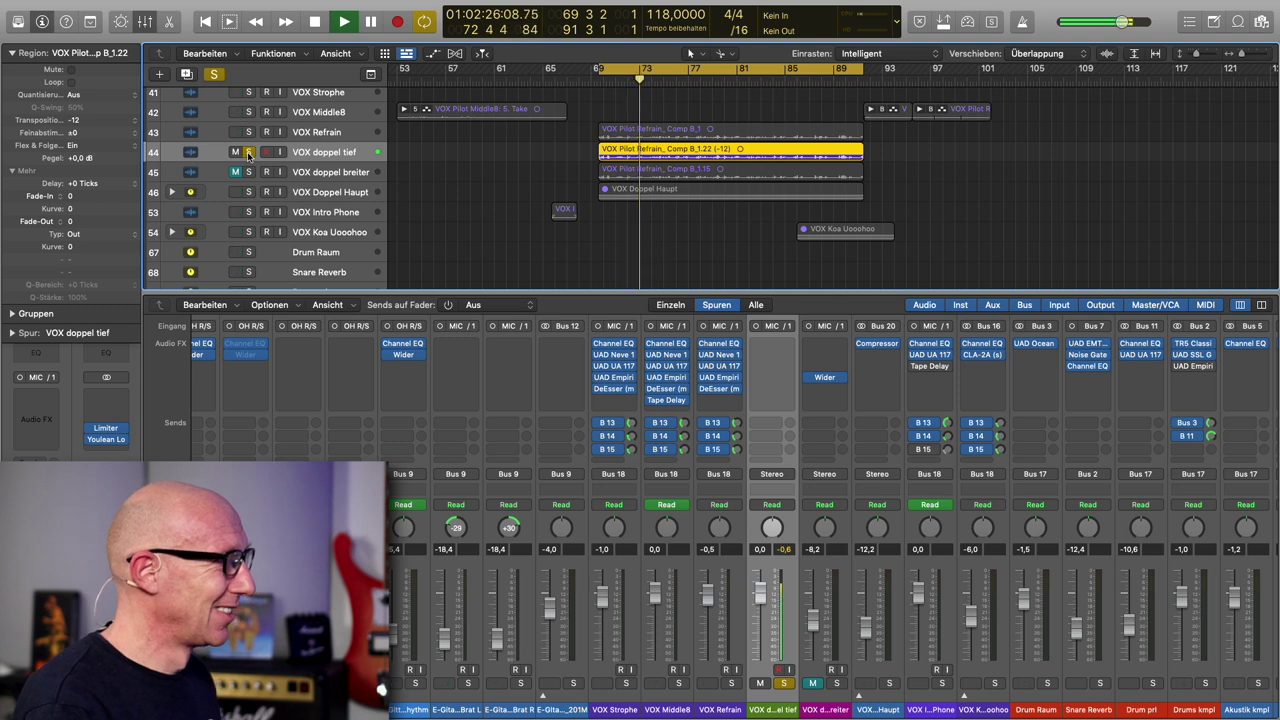
key("space")
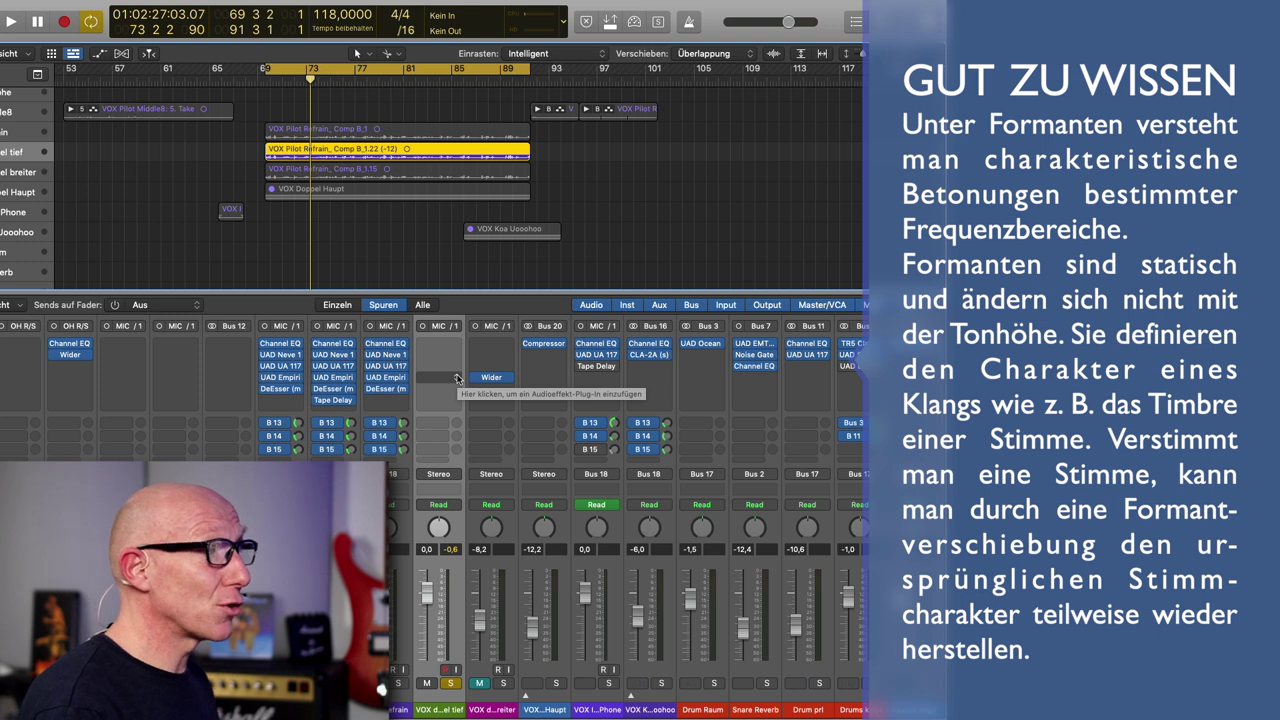
Step: Insert MeldaProduction's MAutoPitch in mono on the VOX doppel tief track and move its window clear of the channel faders
left_click(457, 378)
mouse_move(470, 643)
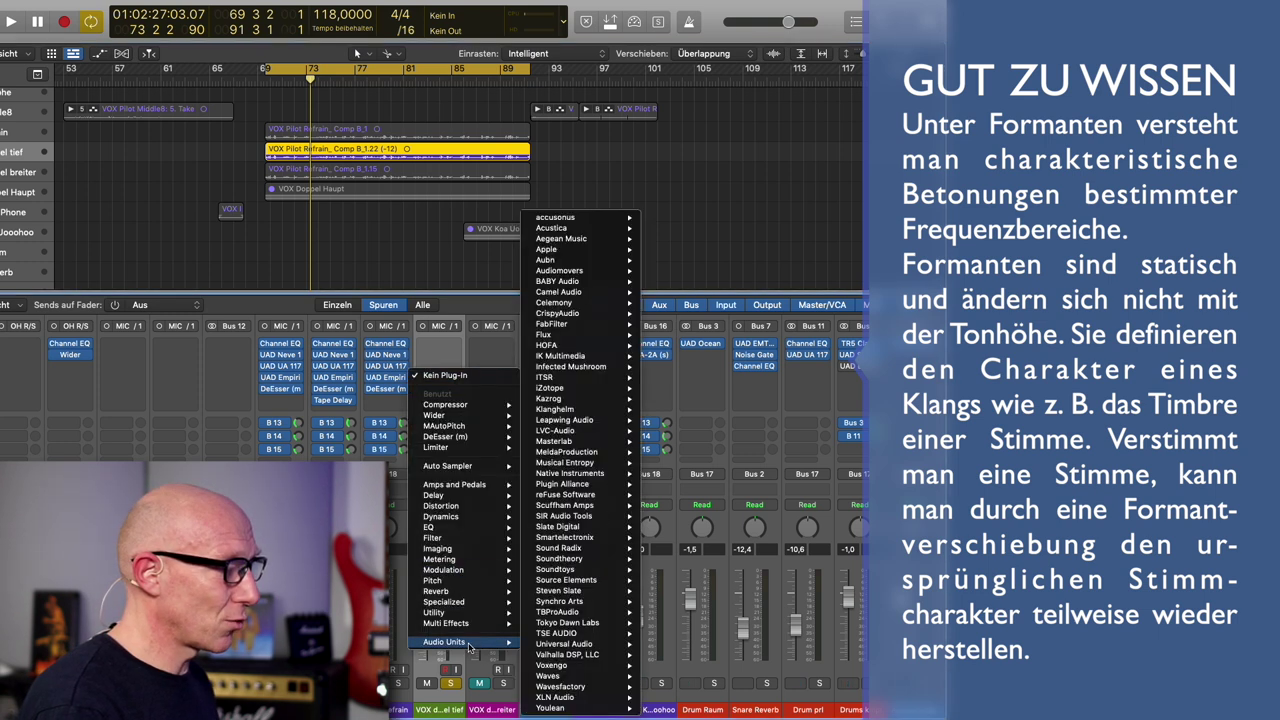
mouse_move(563, 645)
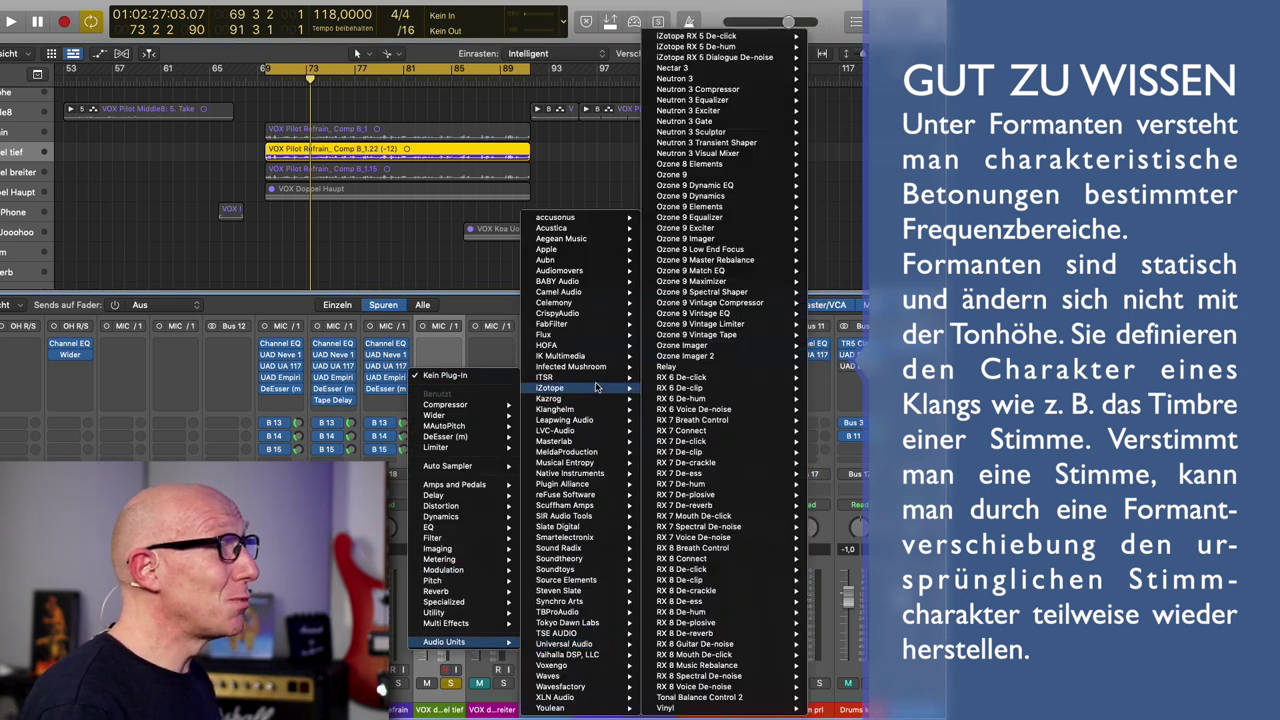
mouse_move(582, 455)
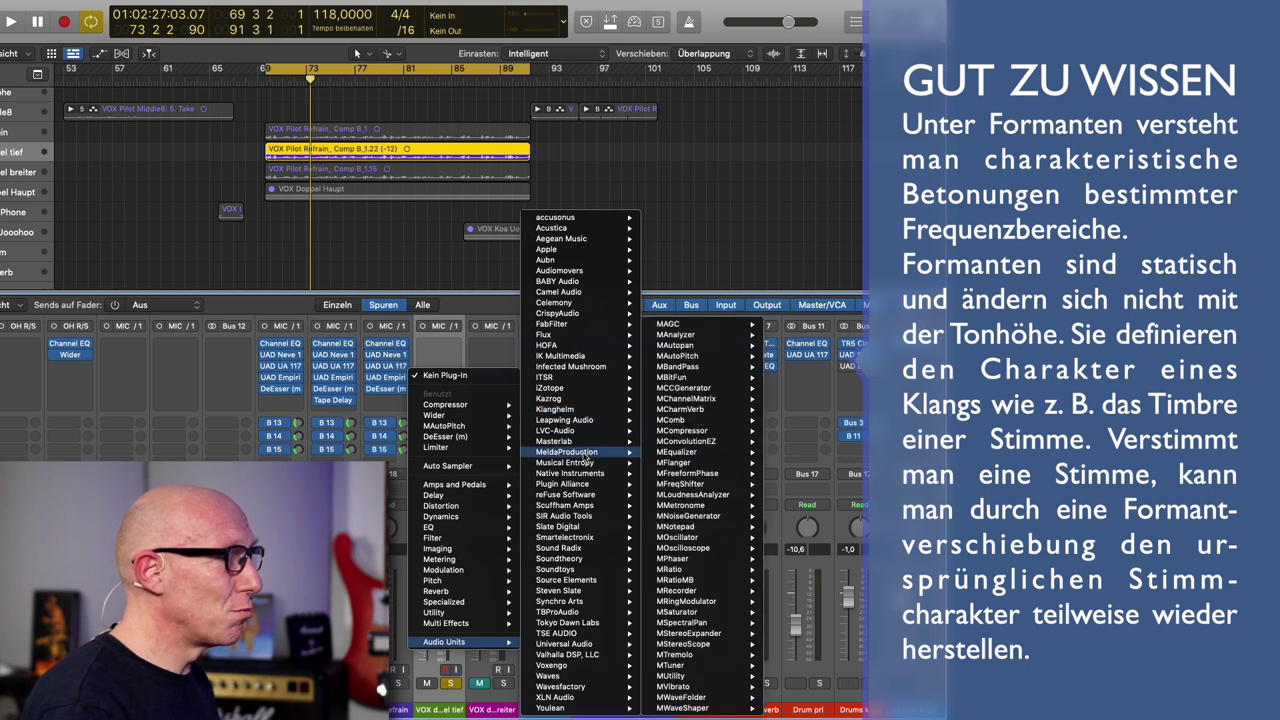
mouse_move(694, 357)
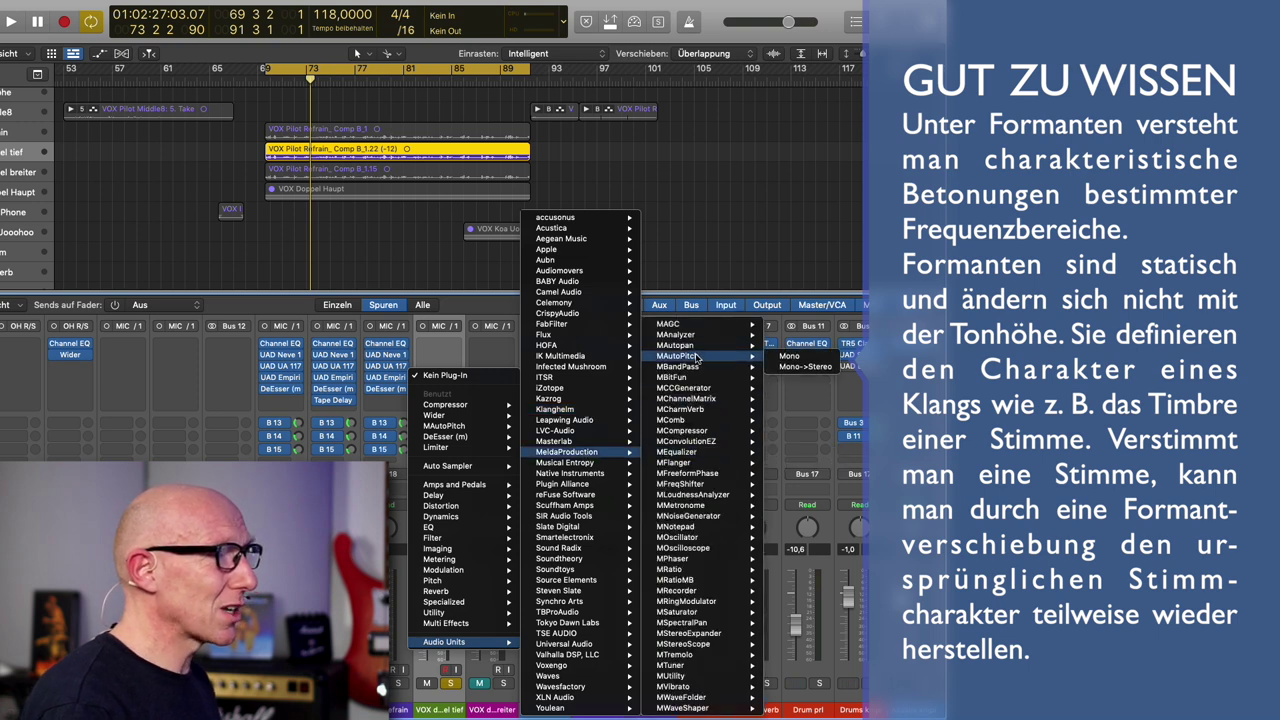
left_click(789, 357)
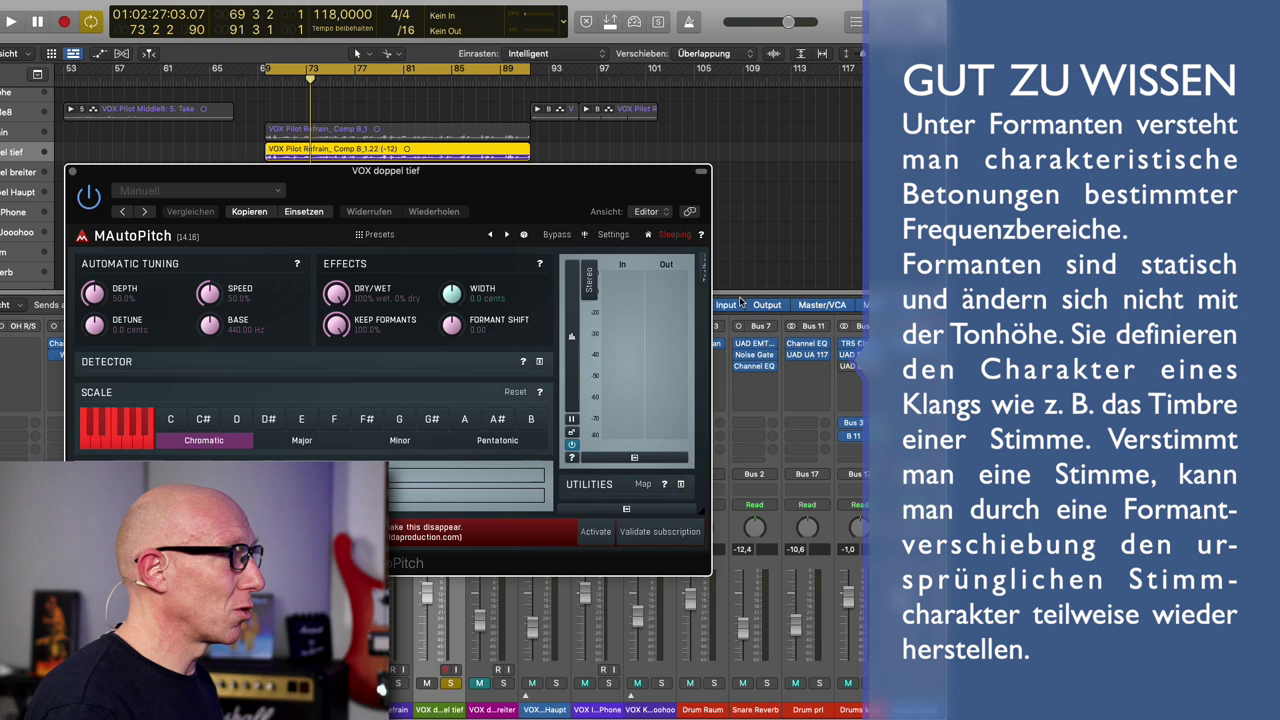
left_click_drag(428, 172, 547, 110)
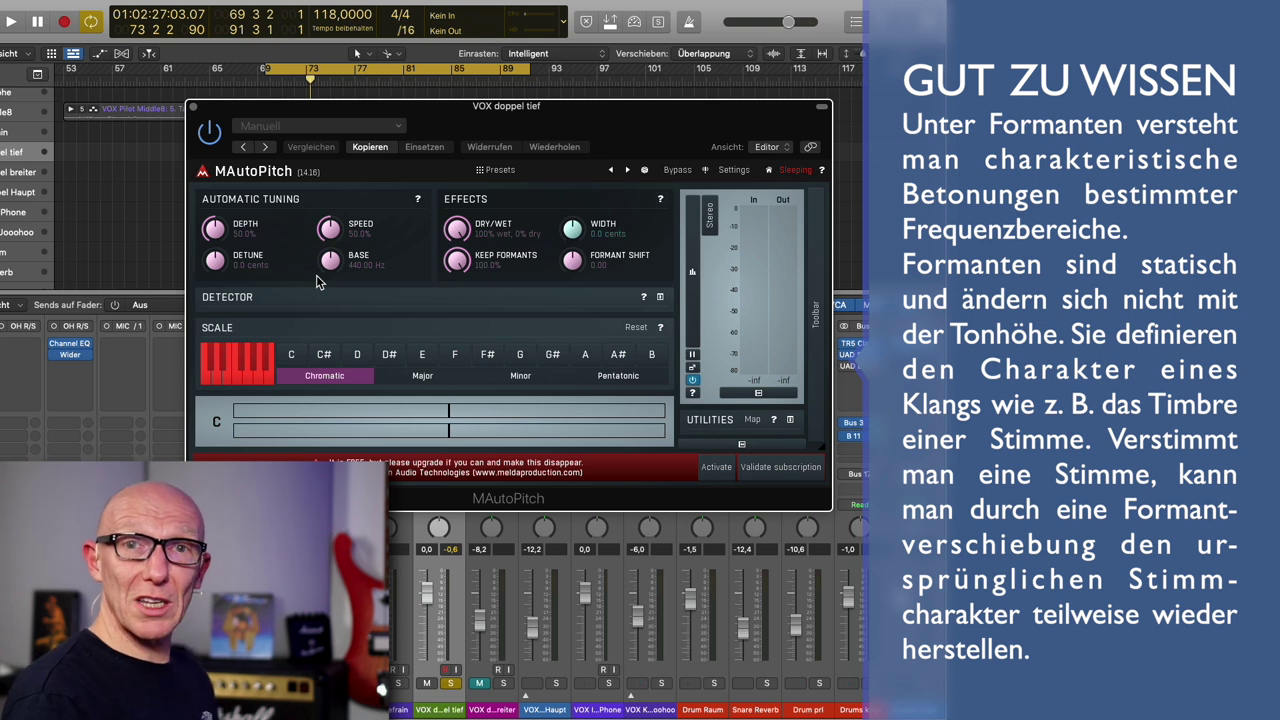
Step: Neutralise the automatic tuning in MAutoPitch by setting the depth to about 0.8% and the speed to 0%
left_click_drag(253, 241, 253, 238)
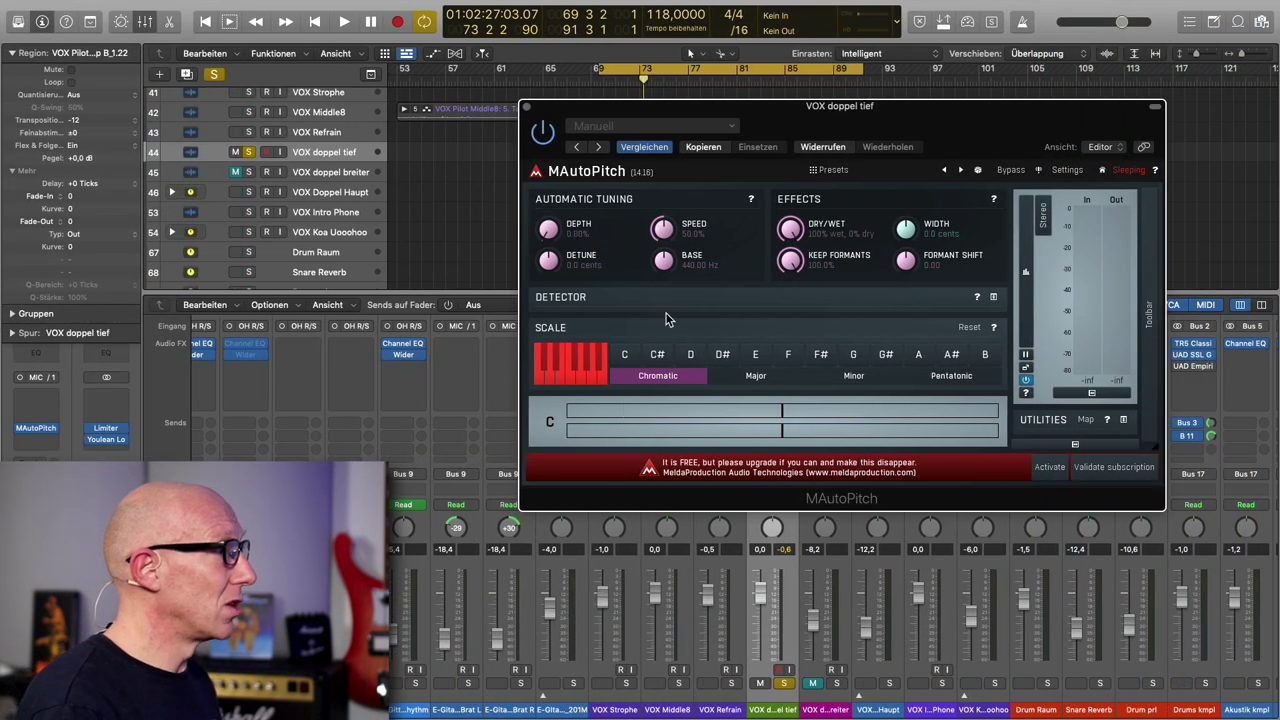
left_click_drag(663, 229, 676, 368)
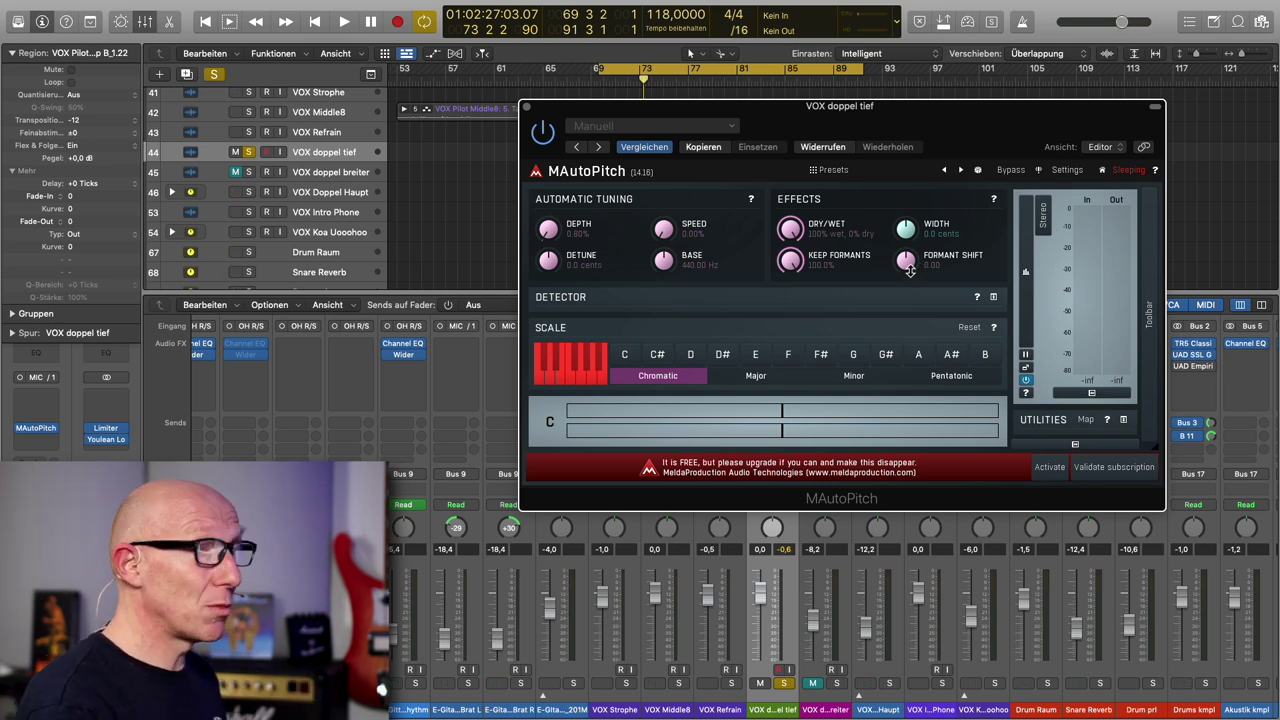
Step: Audition a formant shift of up to about +0.90 during playback and reset the formant shift to 0
key("space")
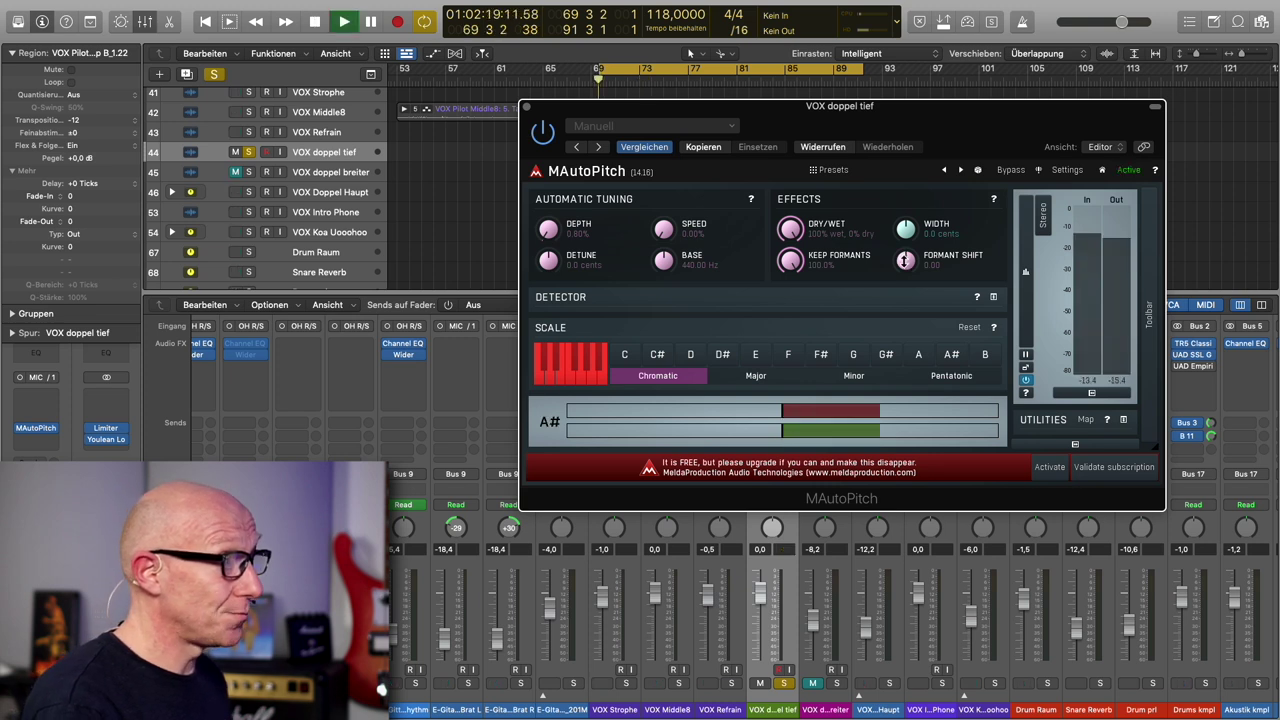
left_click_drag(905, 260, 900, 204)
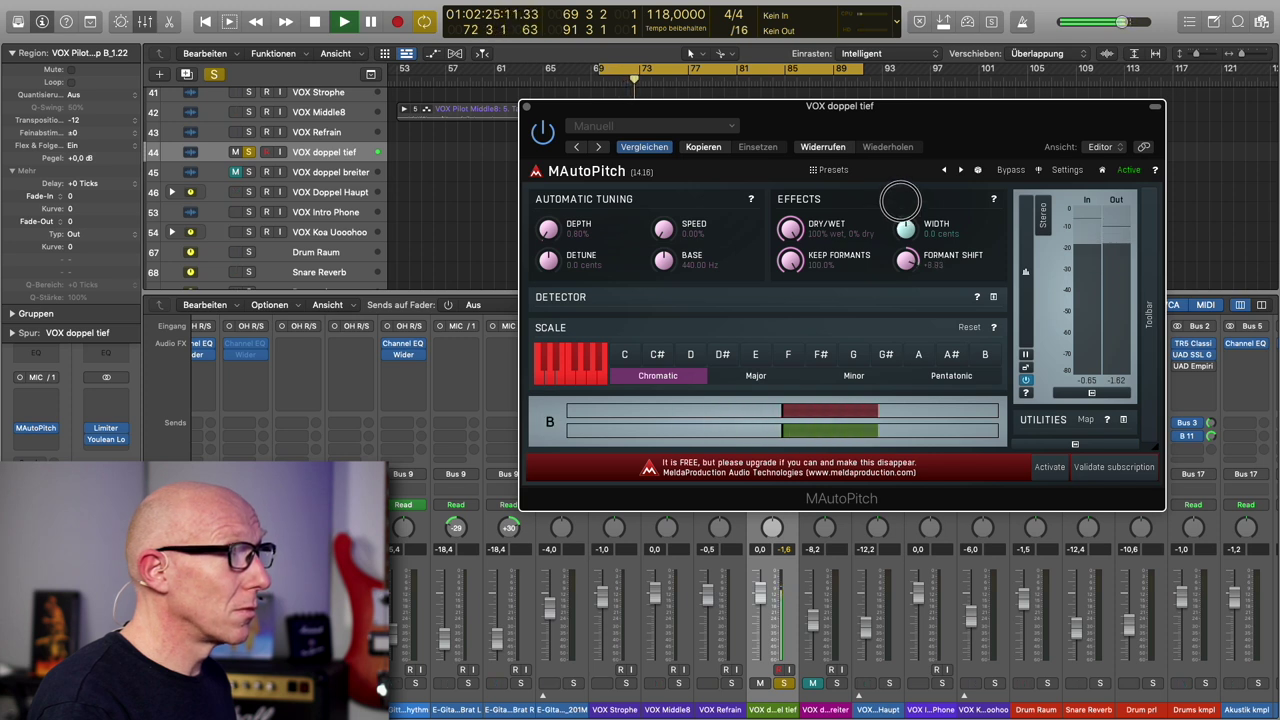
key("space")
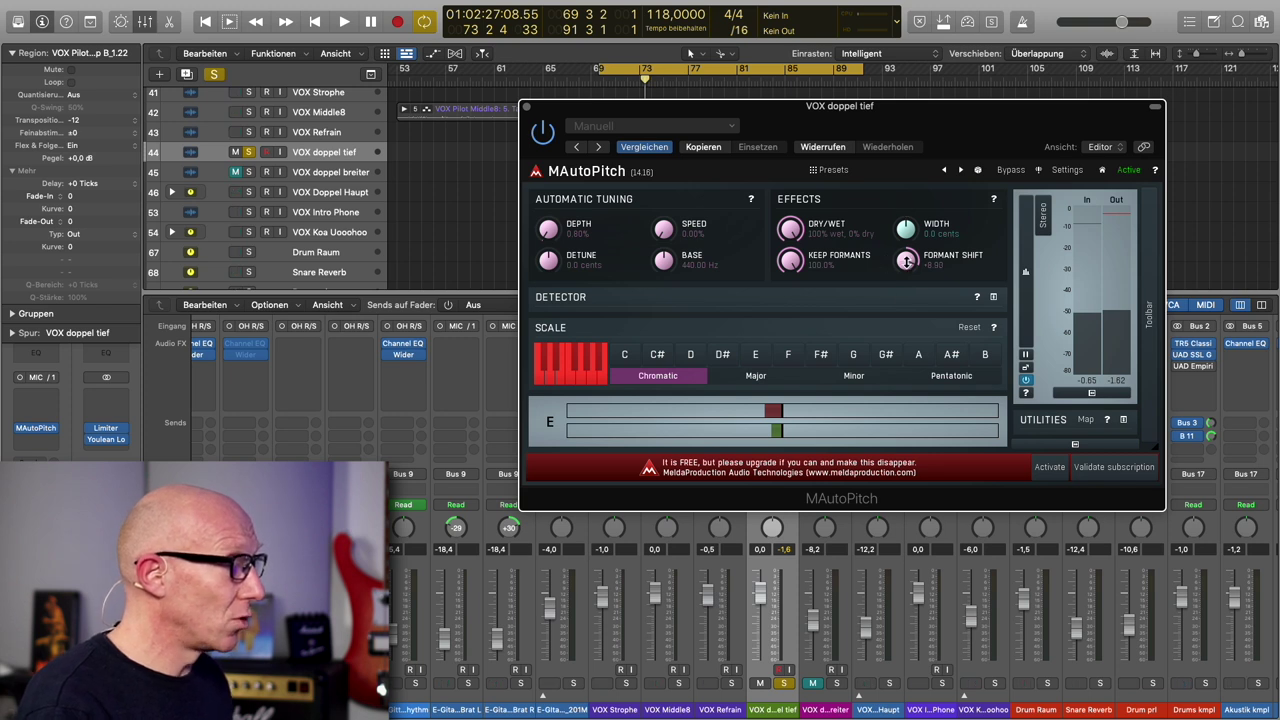
double_click(905, 259)
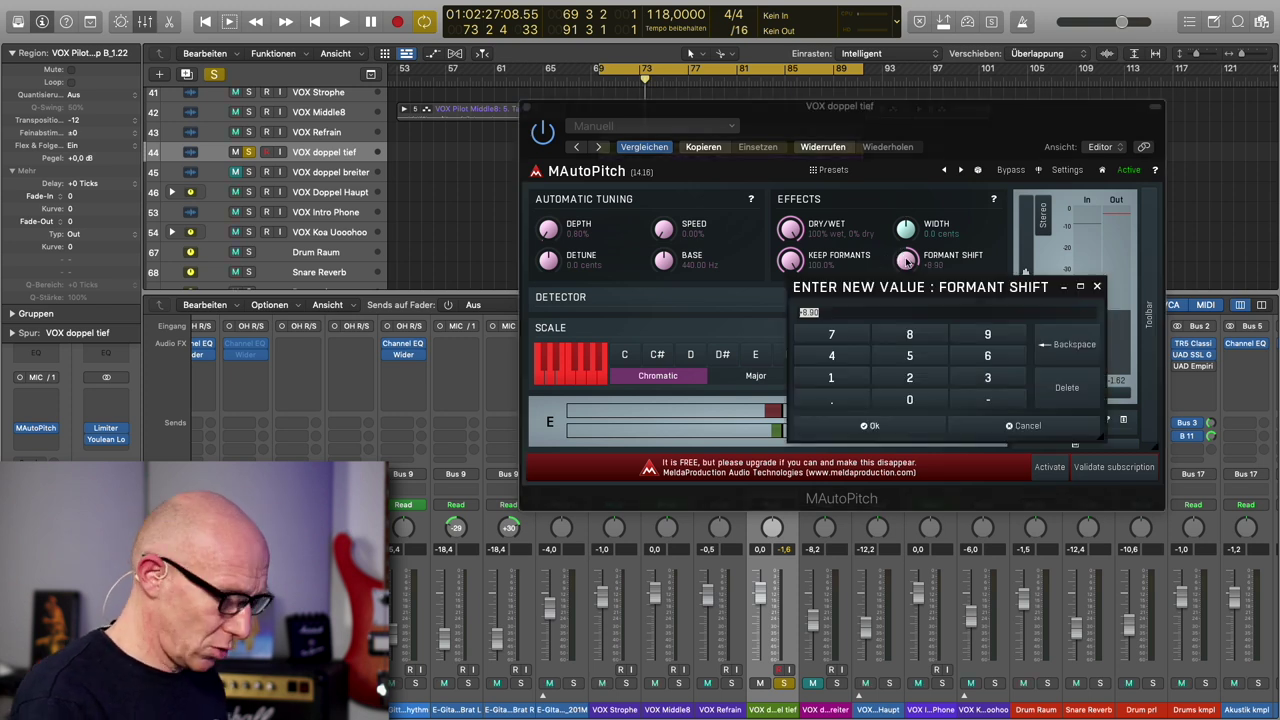
type("0")
key("Return")
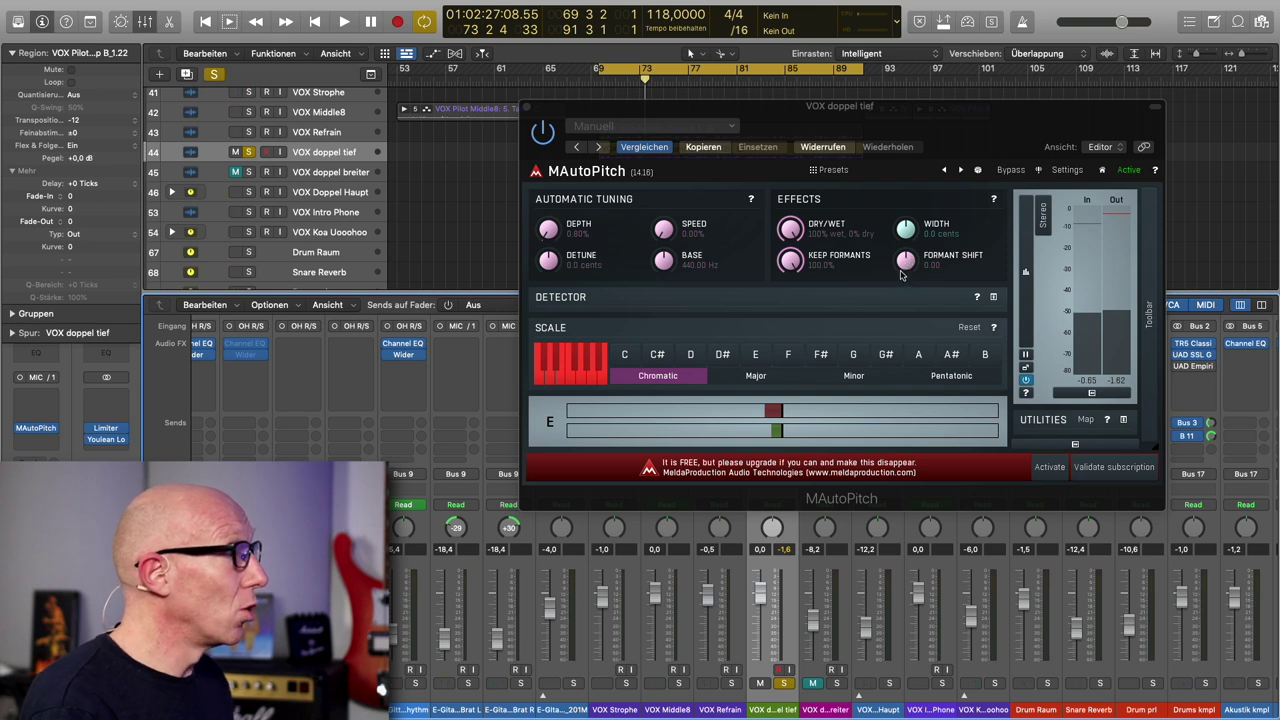
Step: Raise the formant shift to about +0.26 while listening, stop playback and close the MAutoPitch window
key("space")
left_click_drag(905, 263, 897, 205)
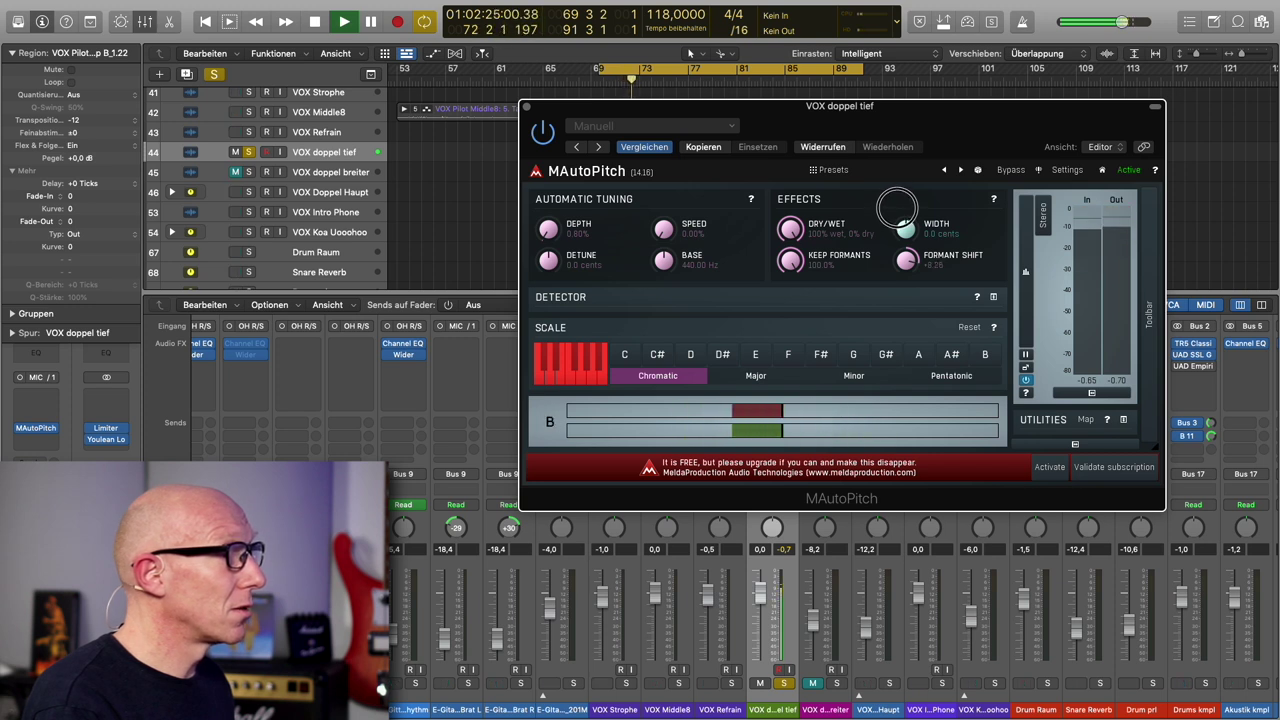
key("space")
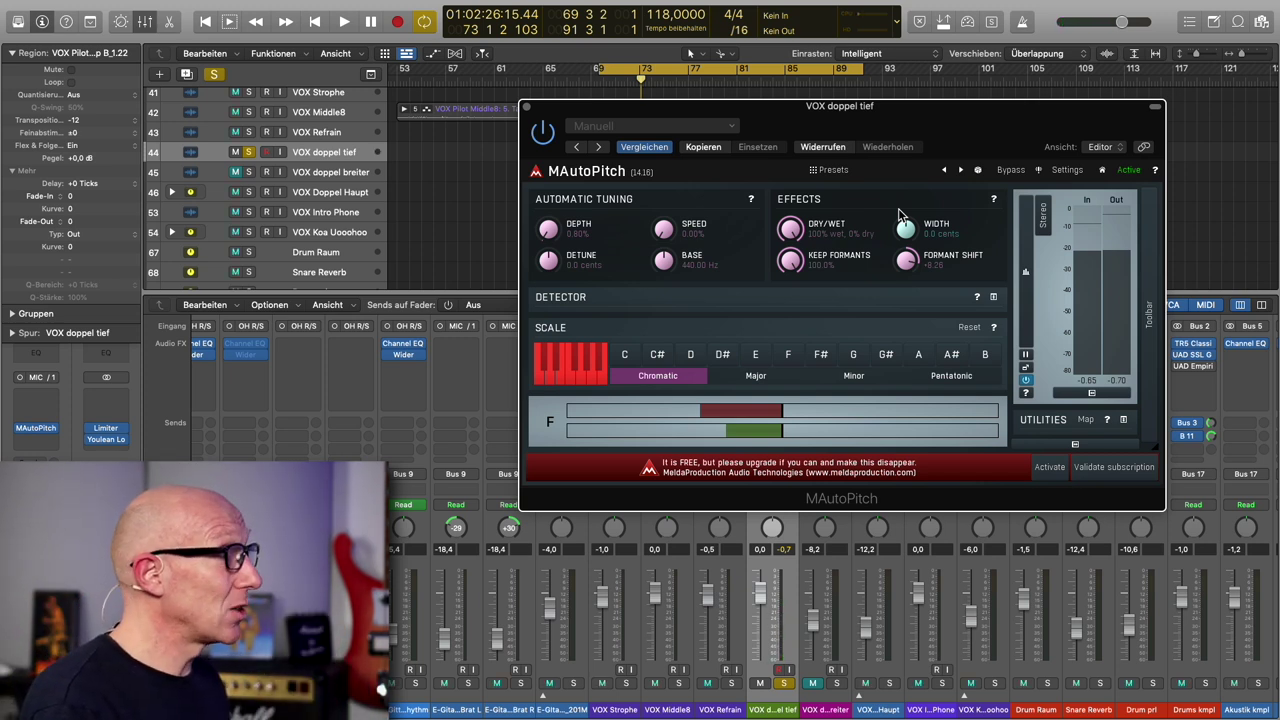
left_click(528, 108)
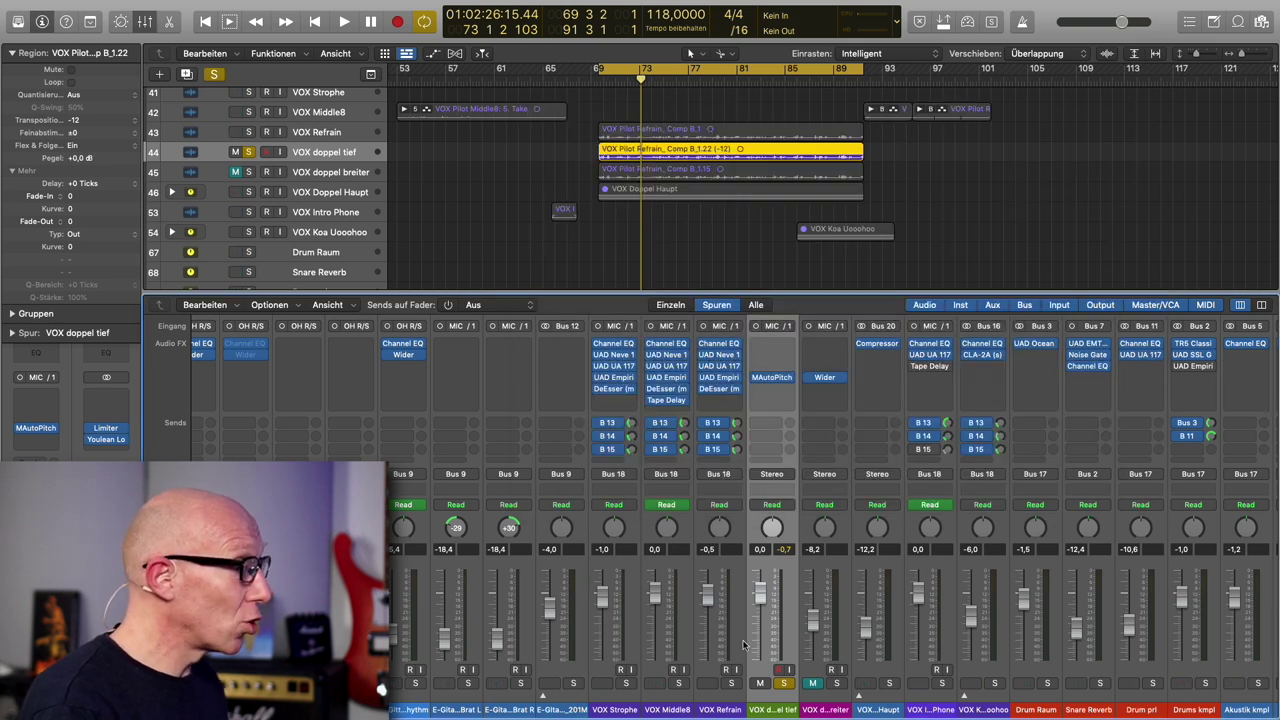
Step: Unsolo the VOX doppel tief track and lower its level to -9.4 dB while the full mix plays
left_click(784, 684)
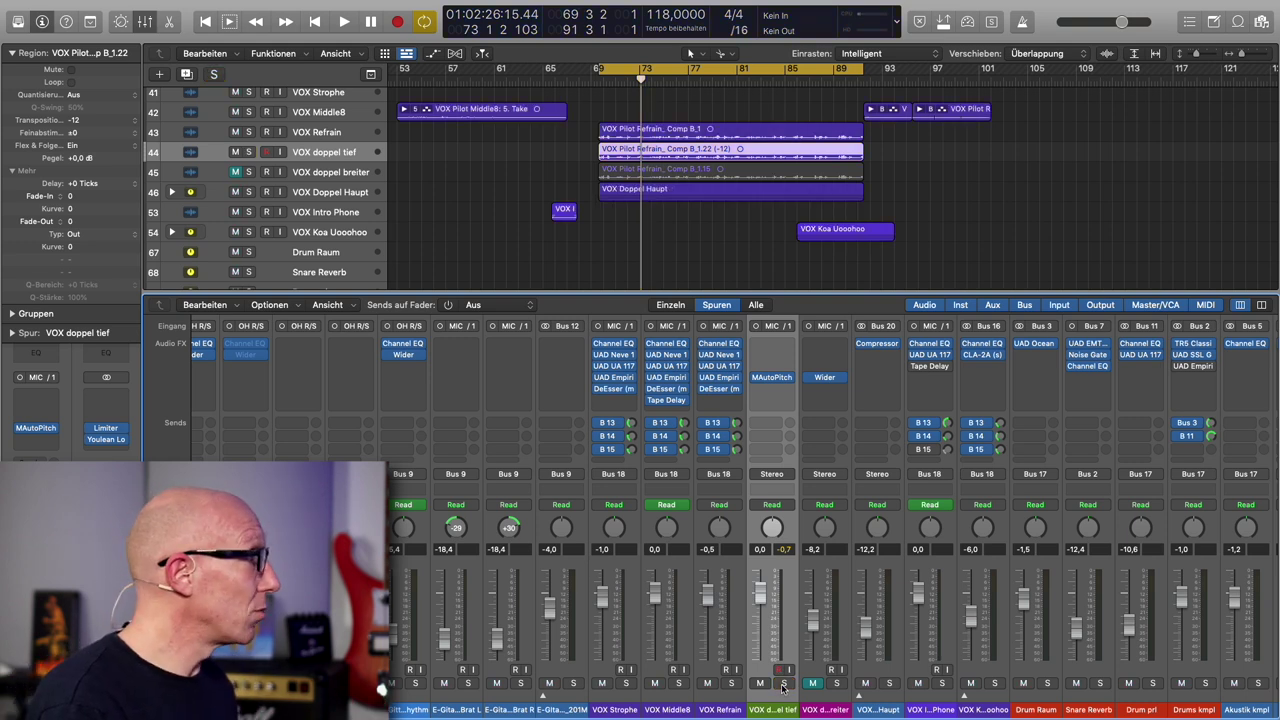
left_click(160, 75)
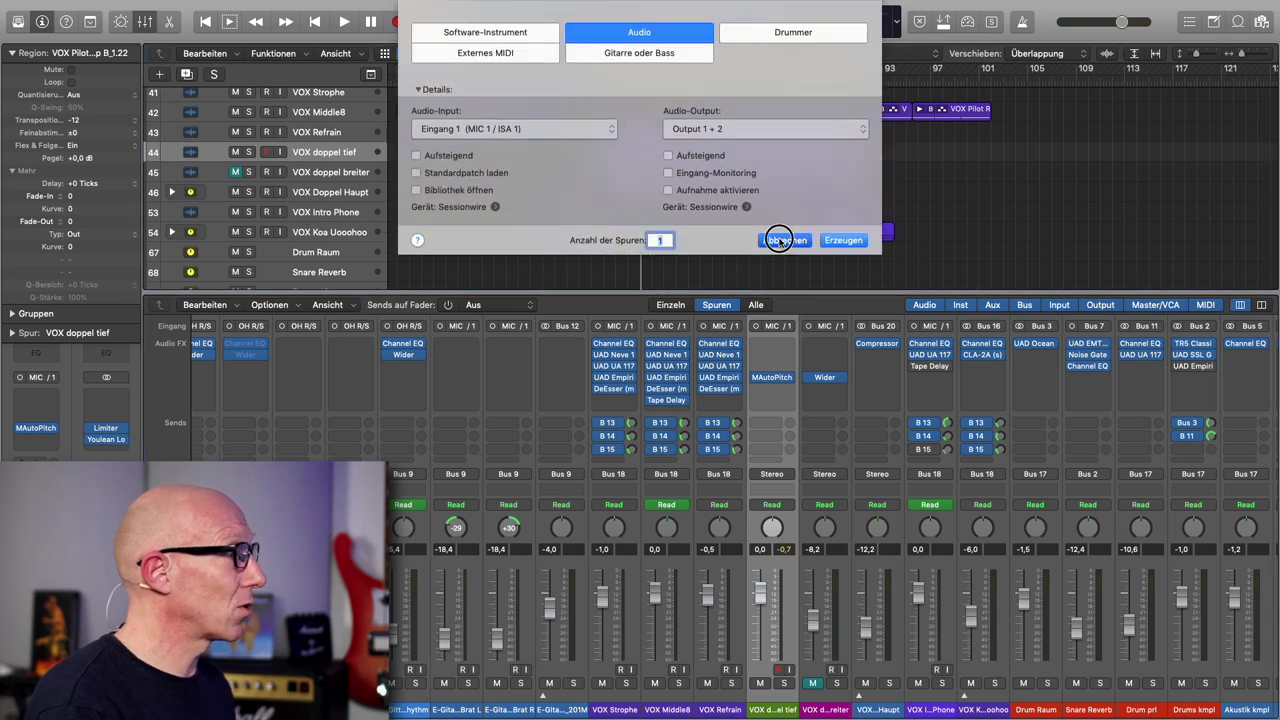
left_click(779, 241)
key("space")
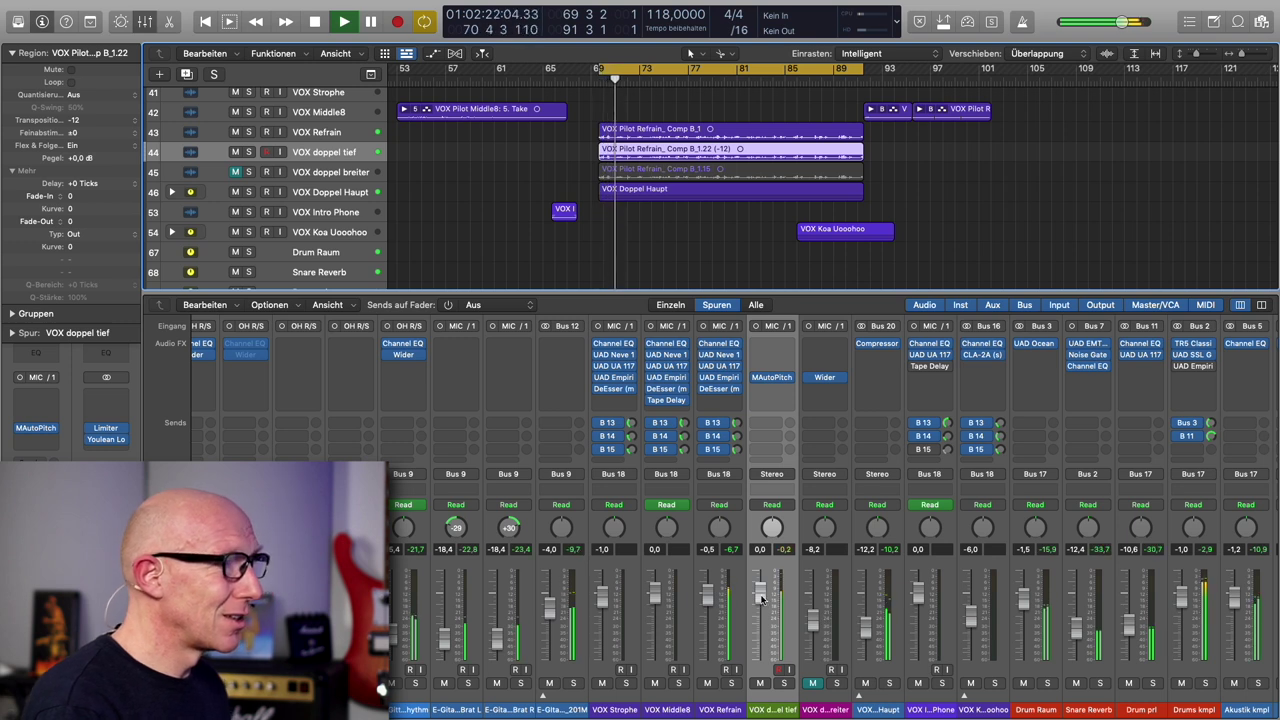
mouse_move(761, 598)
left_mouse_down()
mouse_move(764, 652)
mouse_move(758, 622)
left_mouse_up()
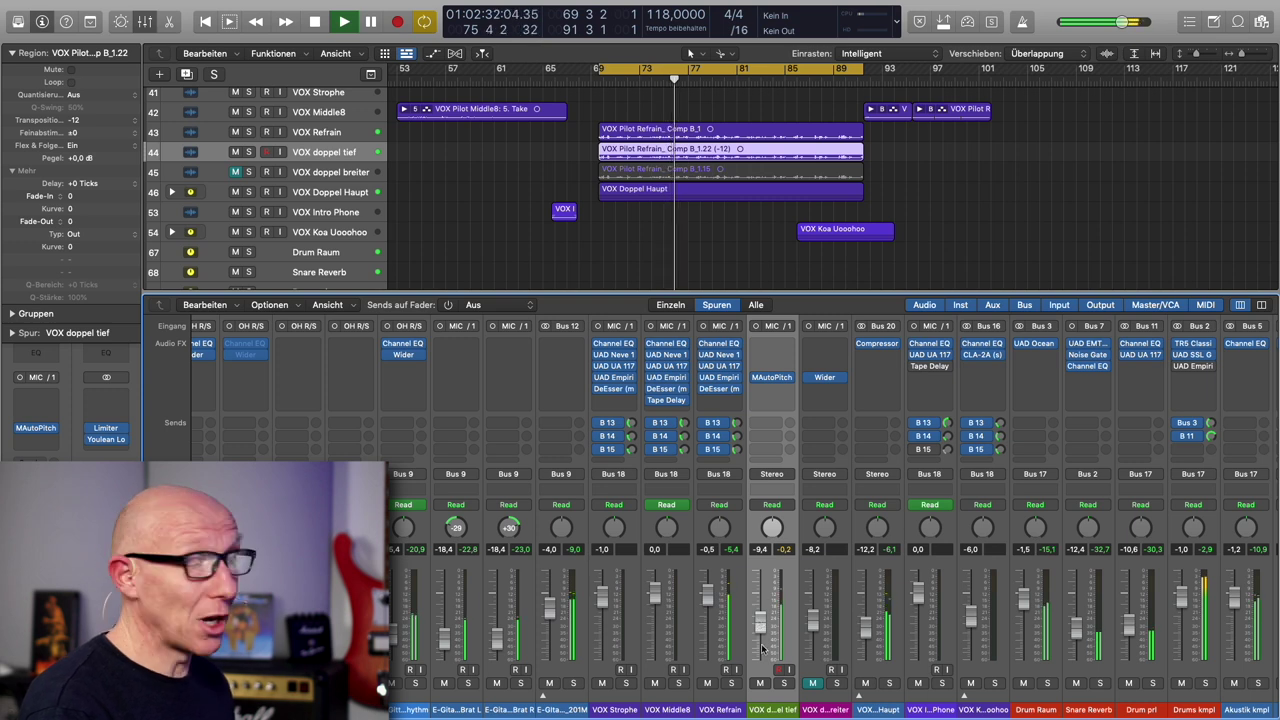
Step: Compare the refrain without and with VOX doppel tief by muting and unmuting it during playback
left_click(760, 683)
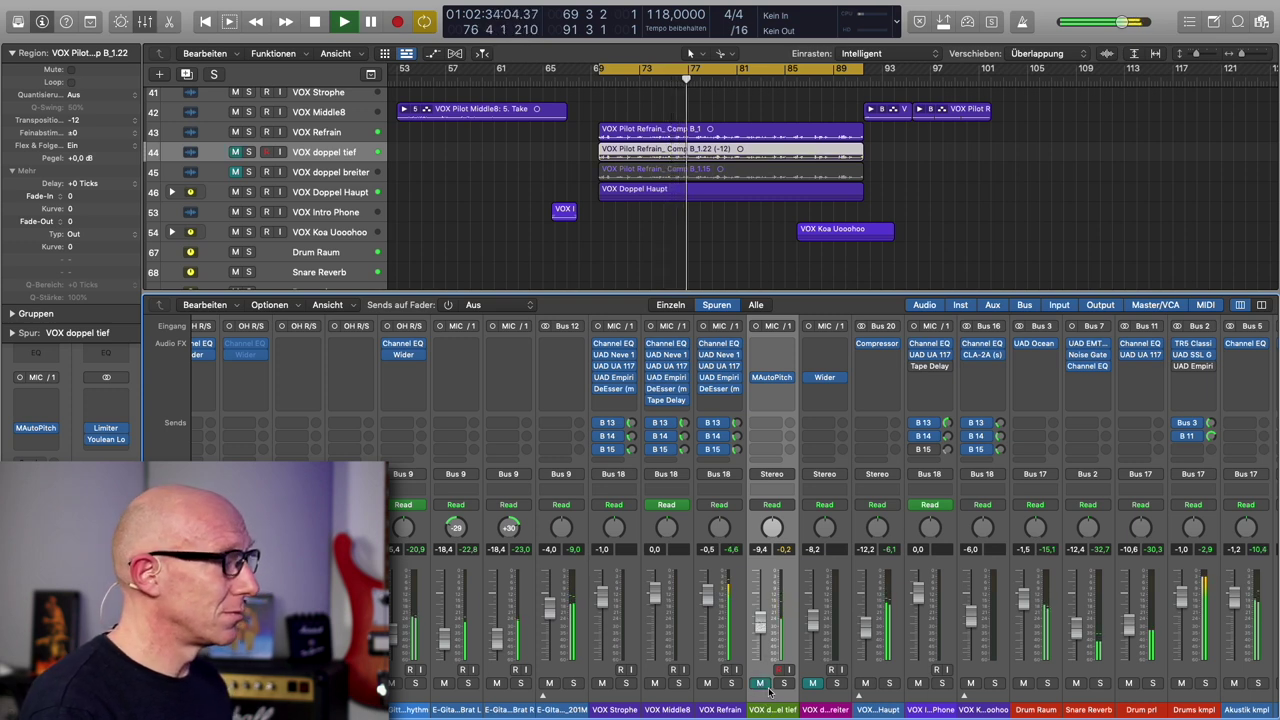
left_click(760, 683)
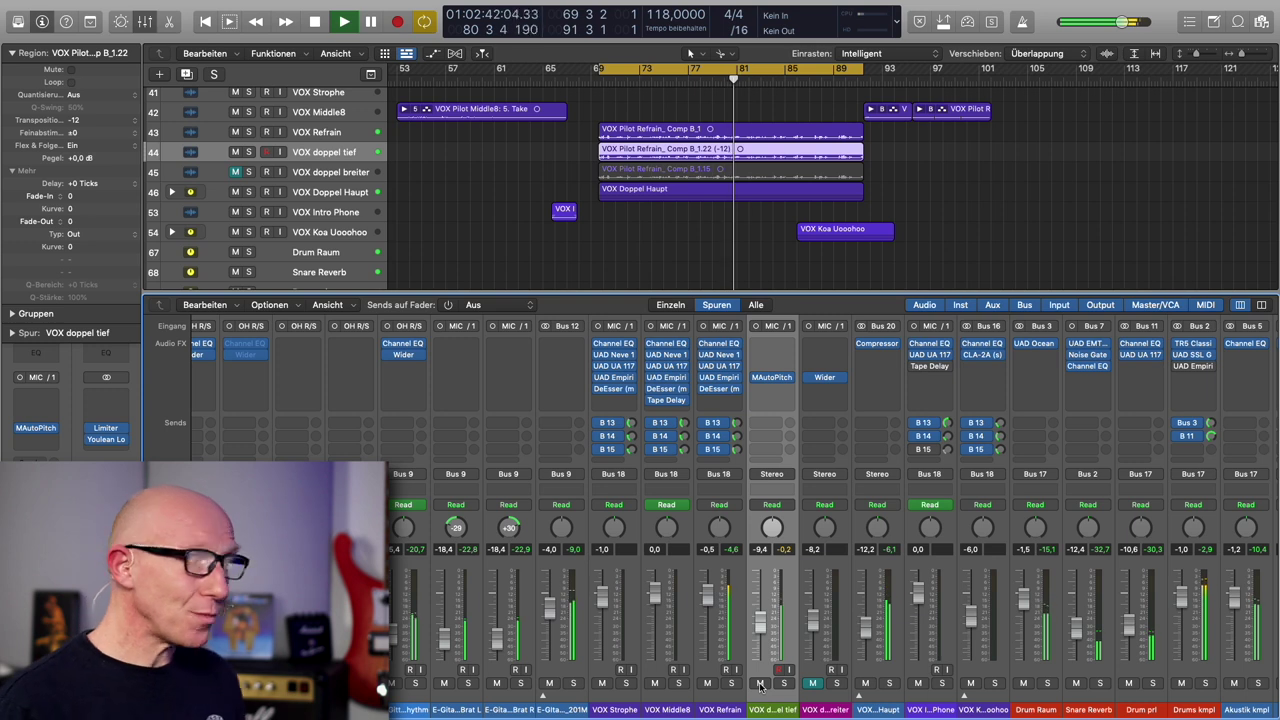
key("space")
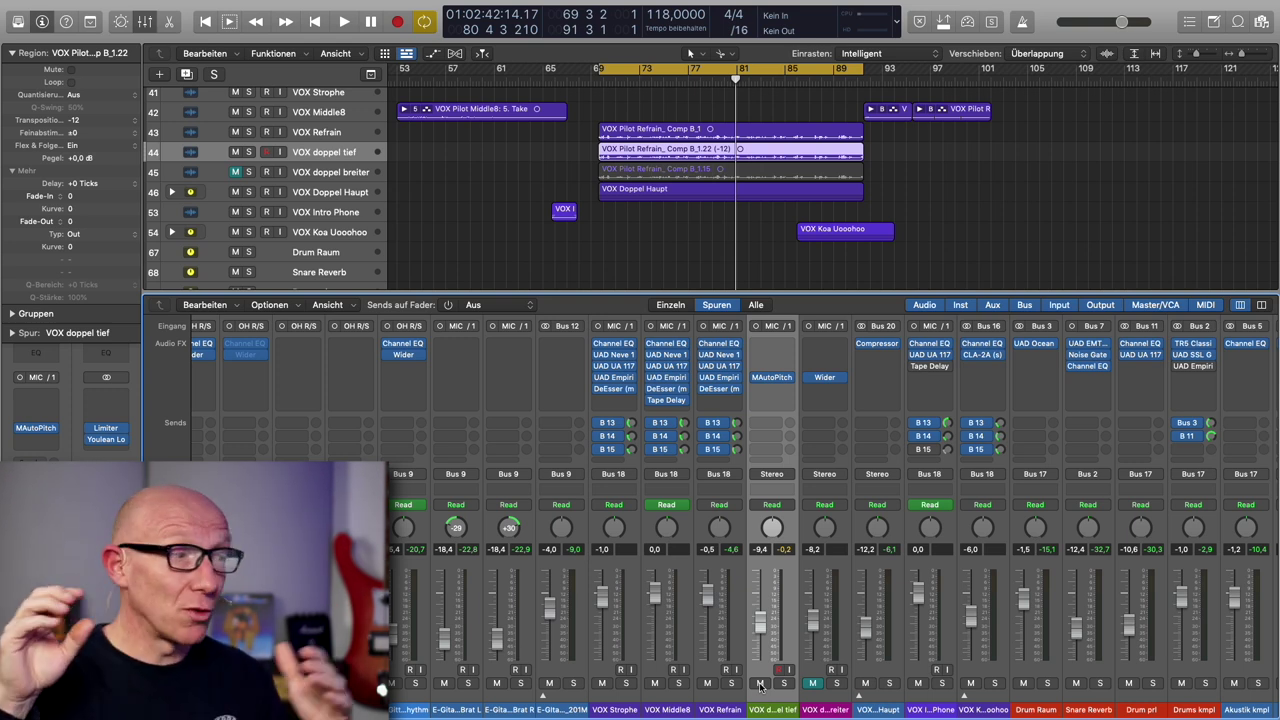
Step: Unmute VOX doppel breiter, pull the doubles' faders down and rebalance during playback: breiter -17.4 dB, Haupt -16.0 dB, tief -13.8 dB
left_click(813, 683)
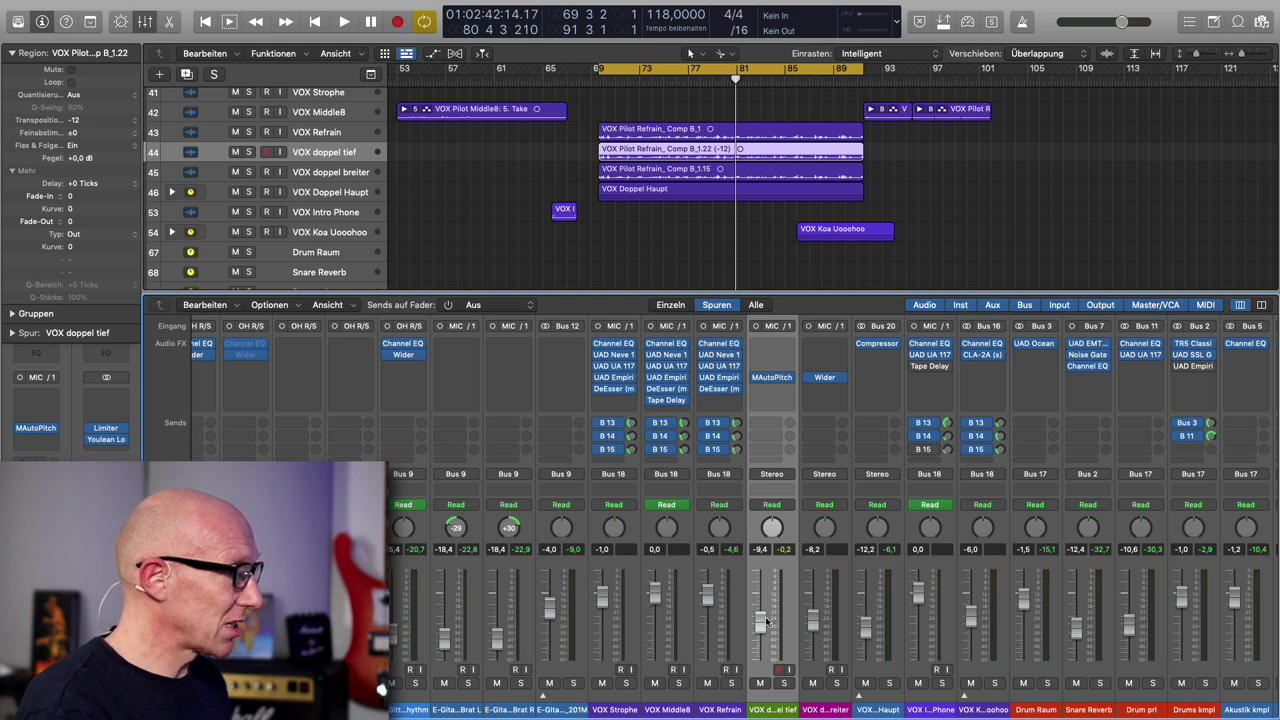
left_click_drag(813, 618, 813, 668)
left_click_drag(865, 625, 813, 617)
key("space")
left_click_drag(866, 655, 865, 618)
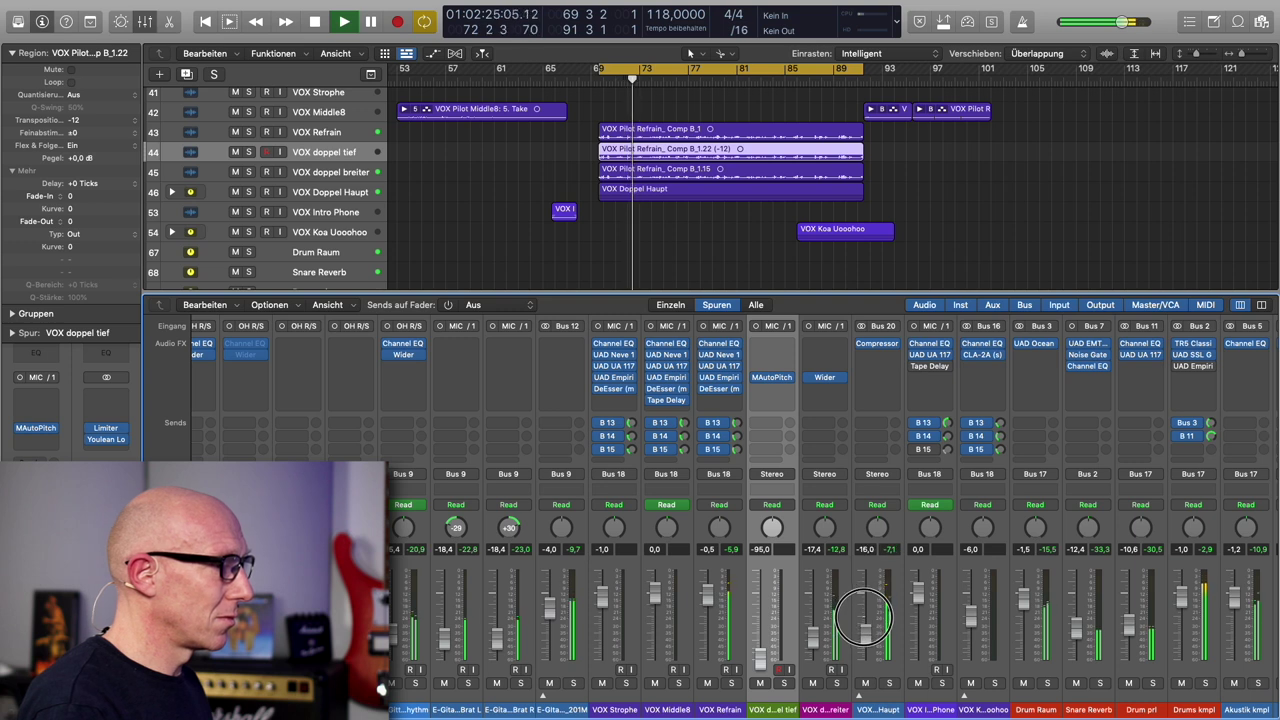
left_click_drag(760, 661, 761, 609)
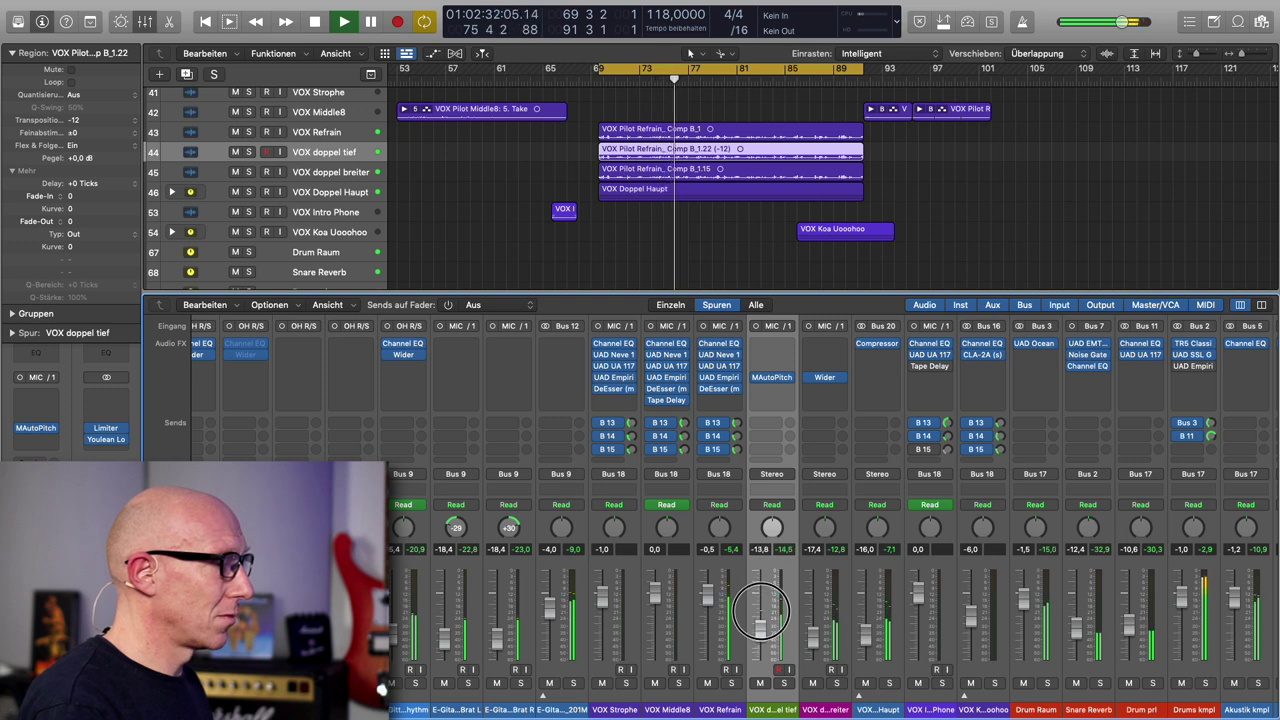
Step: Select the three double channels, compare the mix without them, and raise them together to -12.0 dB (tief), -15.6 dB (breiter) and -14.2 dB (Haupt)
left_click(858, 675, "shift")
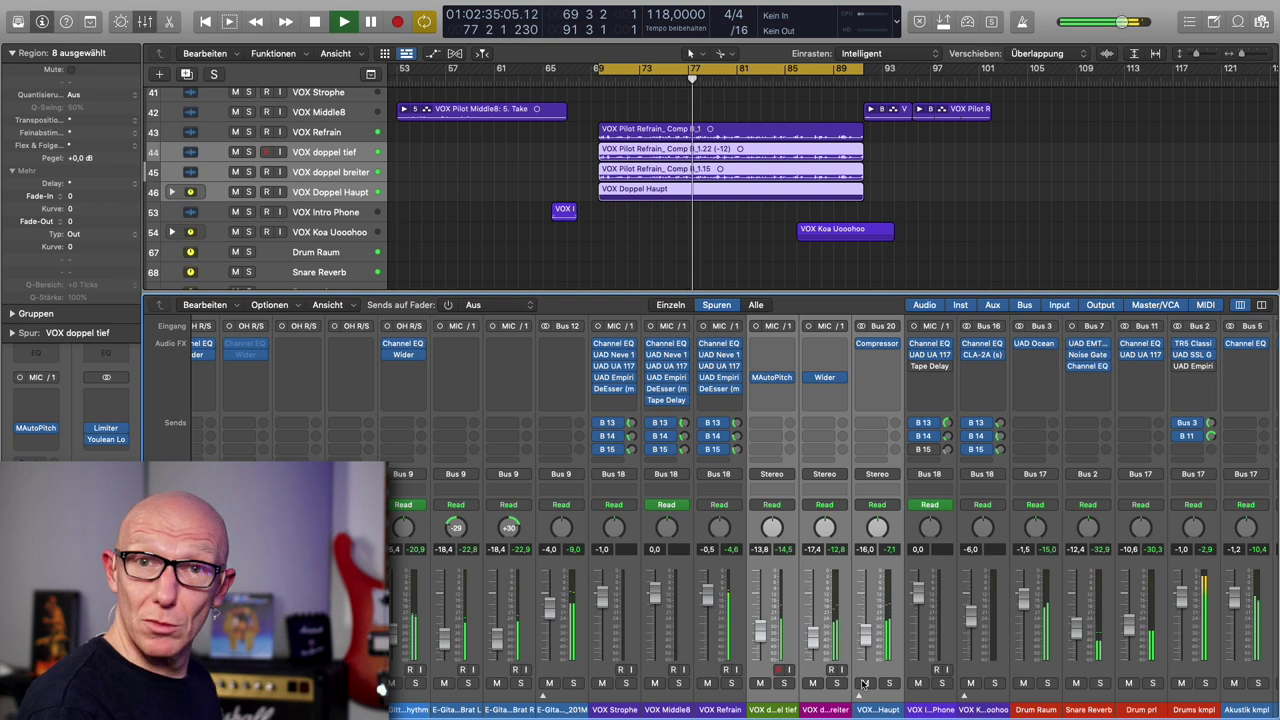
left_click(865, 683)
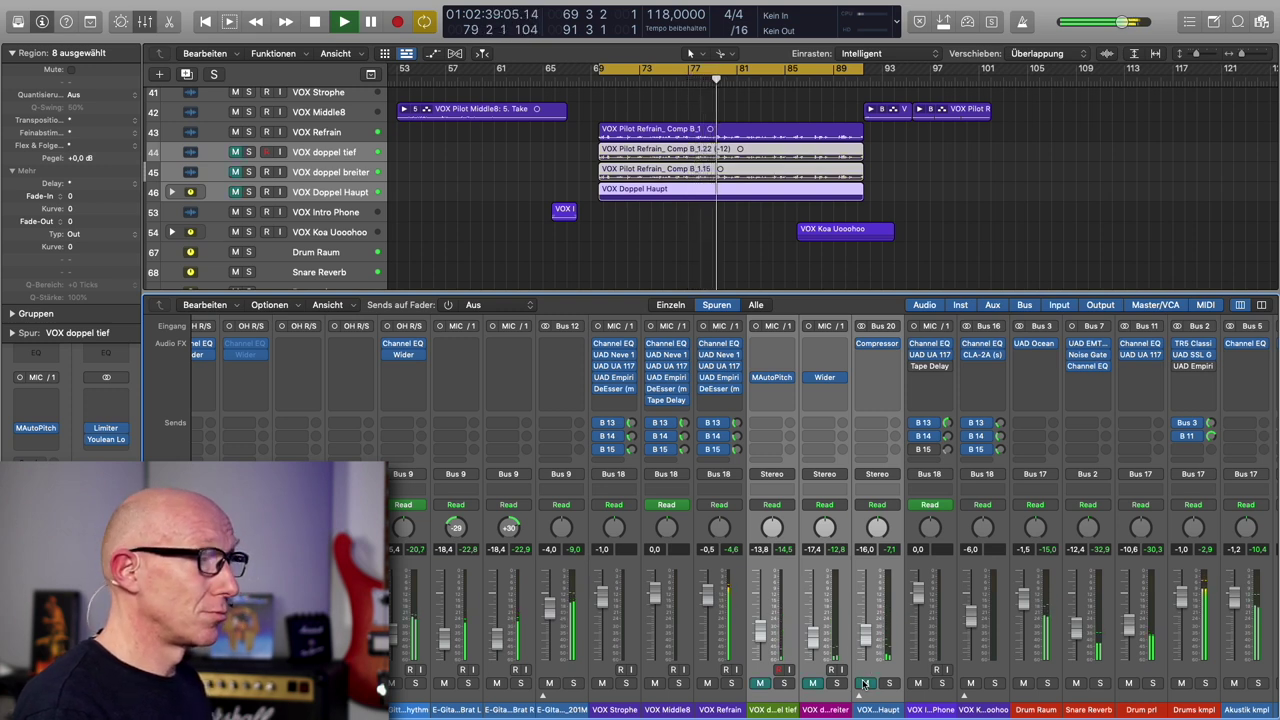
left_click(865, 683)
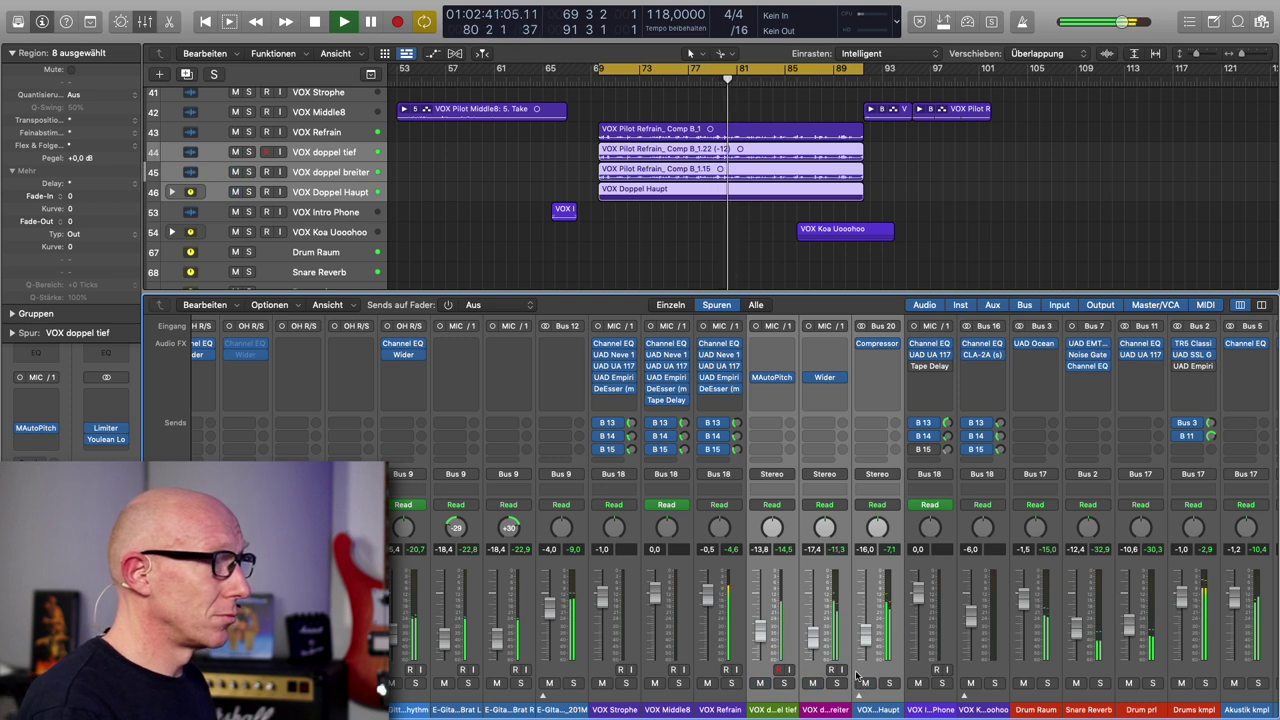
left_click_drag(760, 630, 760, 626)
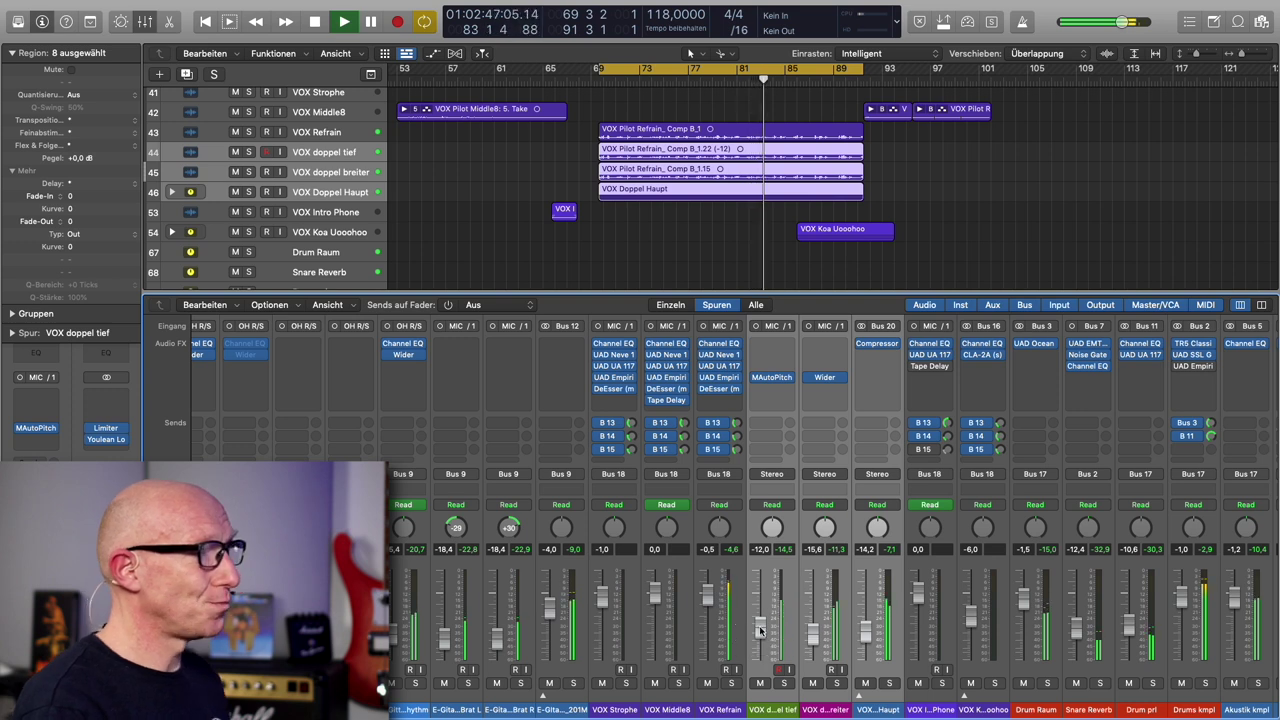
key("space")
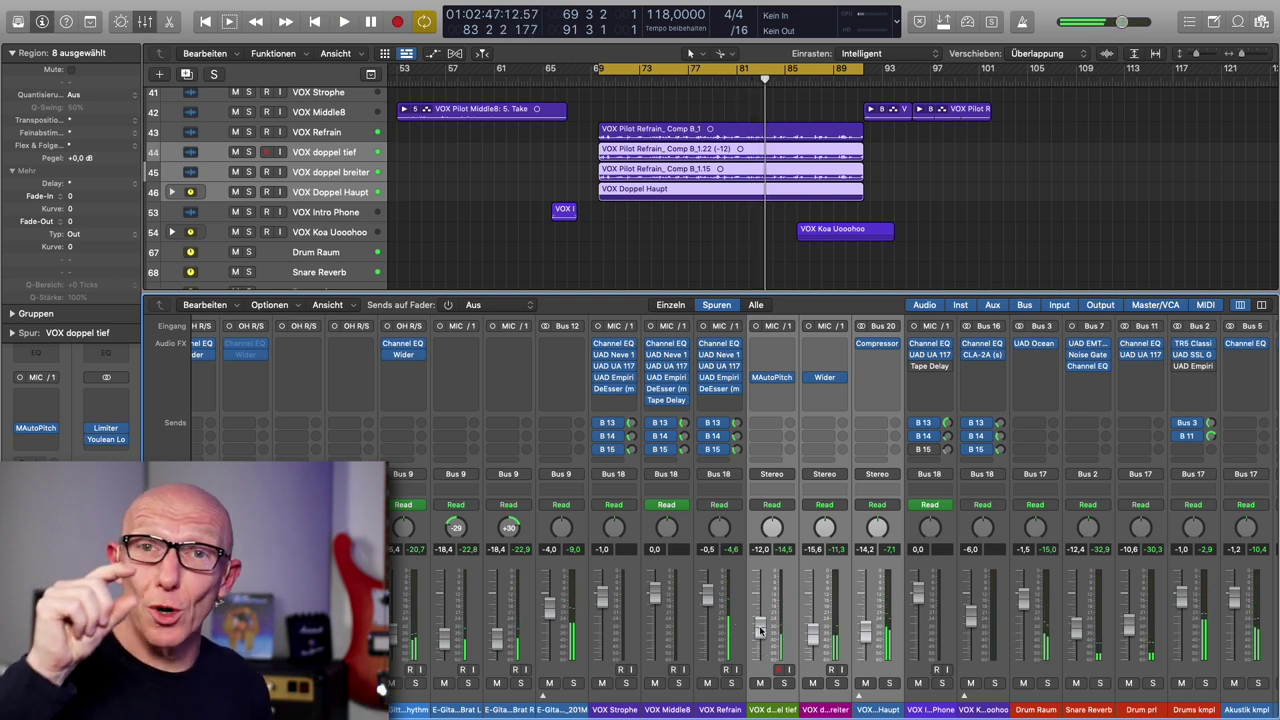